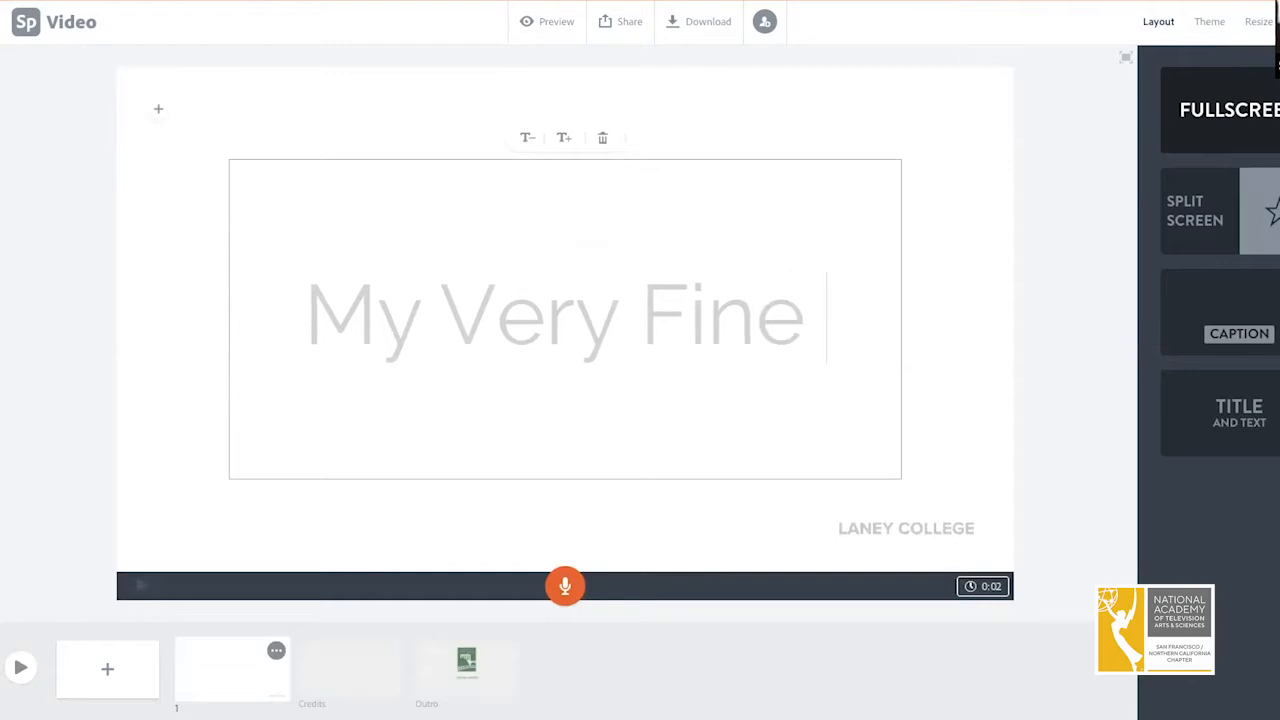
Complete the title slide's text as "My Very Fine Movie" and add a second slide.
{"action": "type", "text": "Movie"}
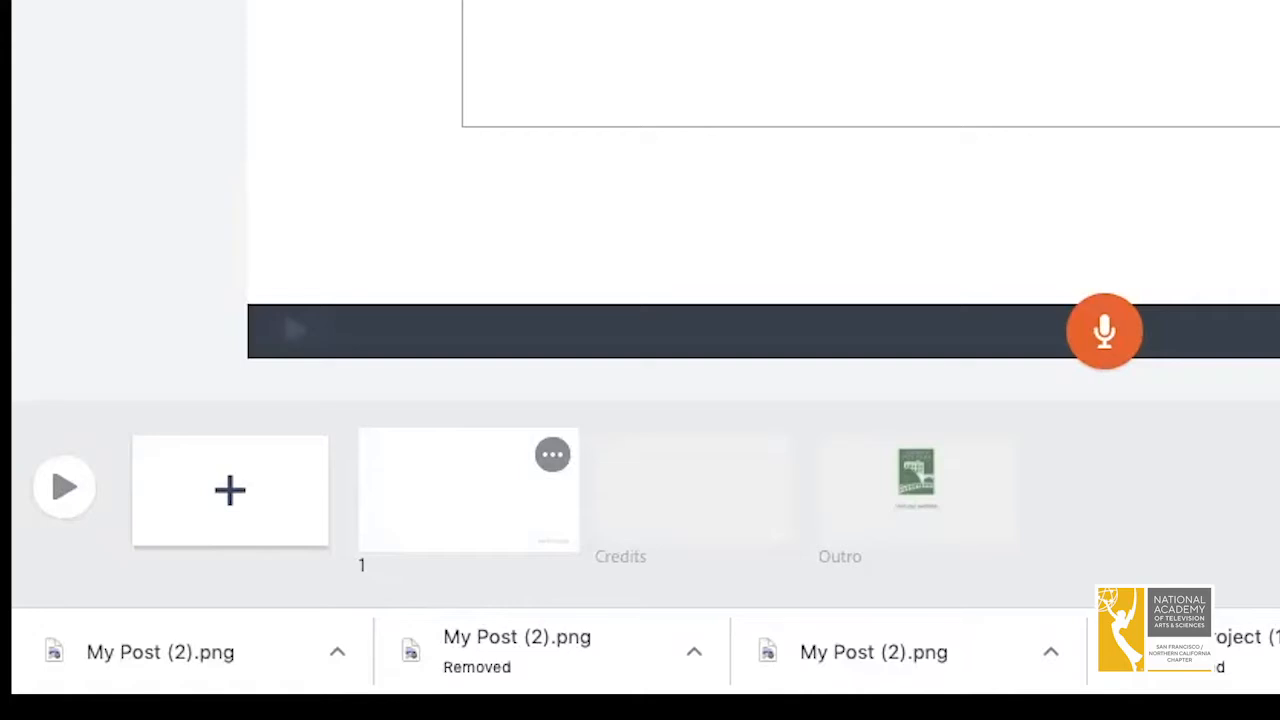
{"action": "left_click", "coordinate": [230, 490]}
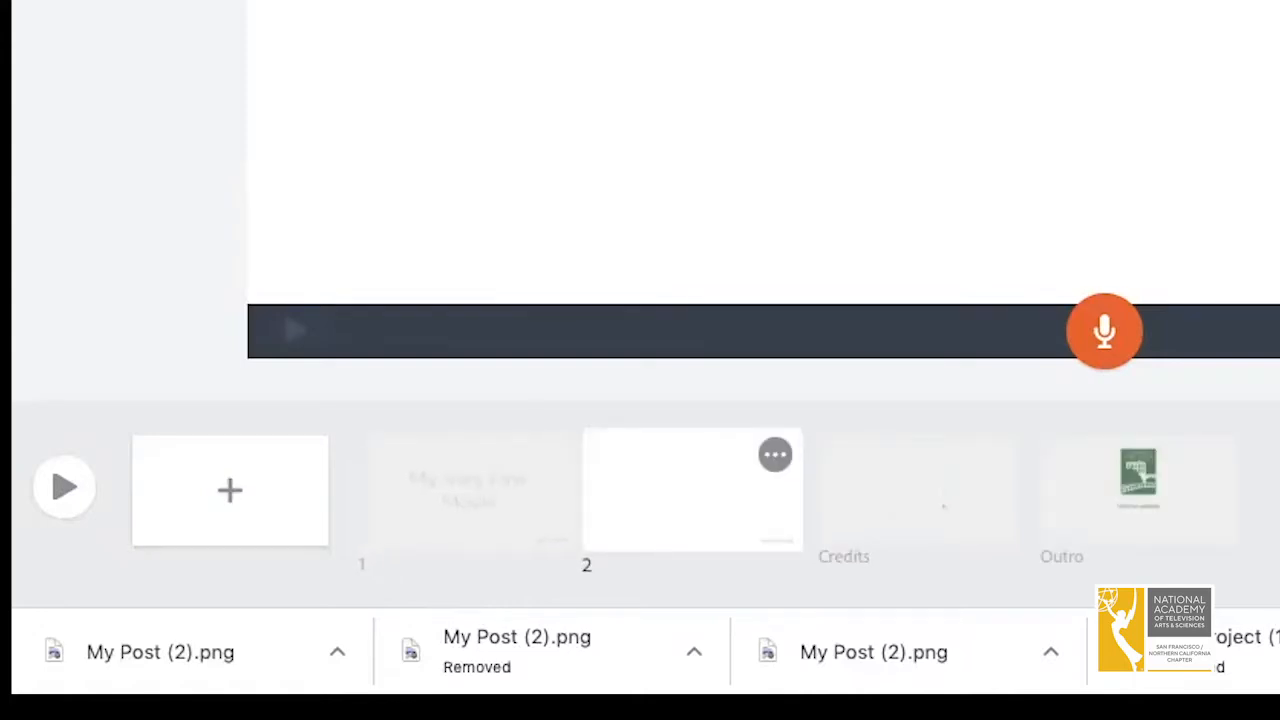
Search the free photos for "film" and fill the second slide with the theatre curtain and red seats photo.
{"action": "left_click", "coordinate": [468, 490]}
{"action": "left_click", "coordinate": [600, 500]}
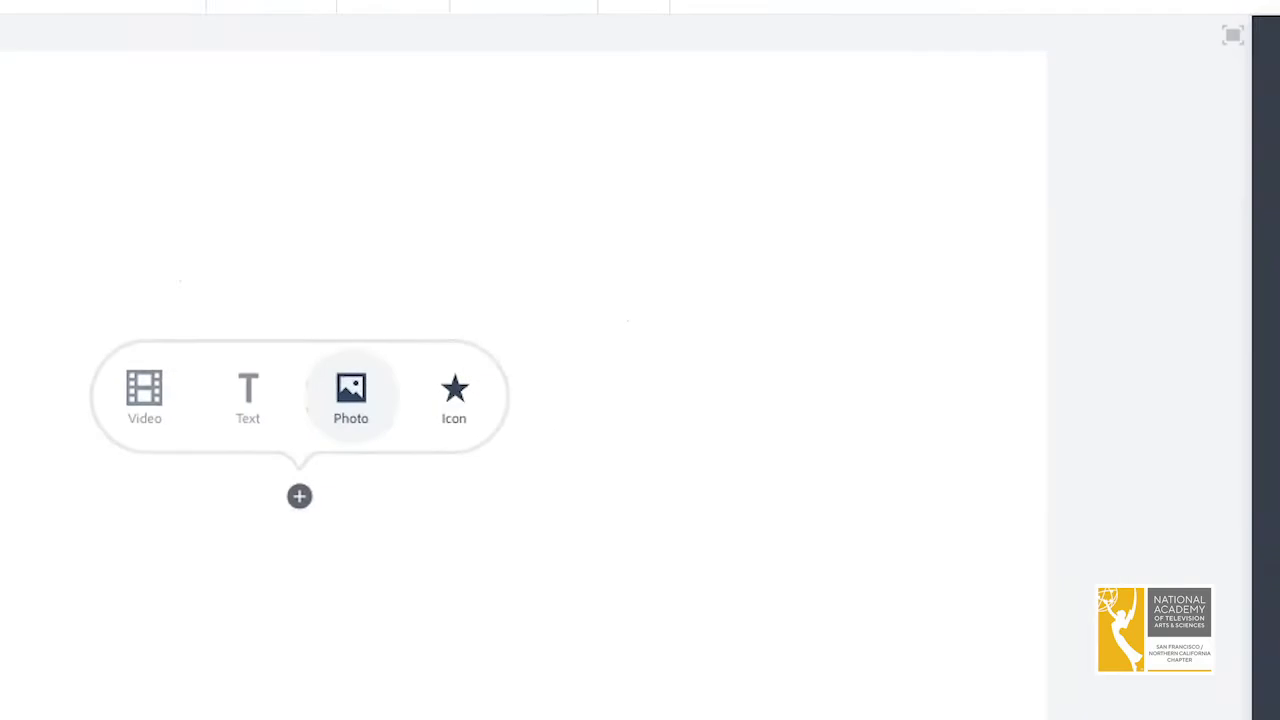
{"action": "left_click", "coordinate": [648, 345]}
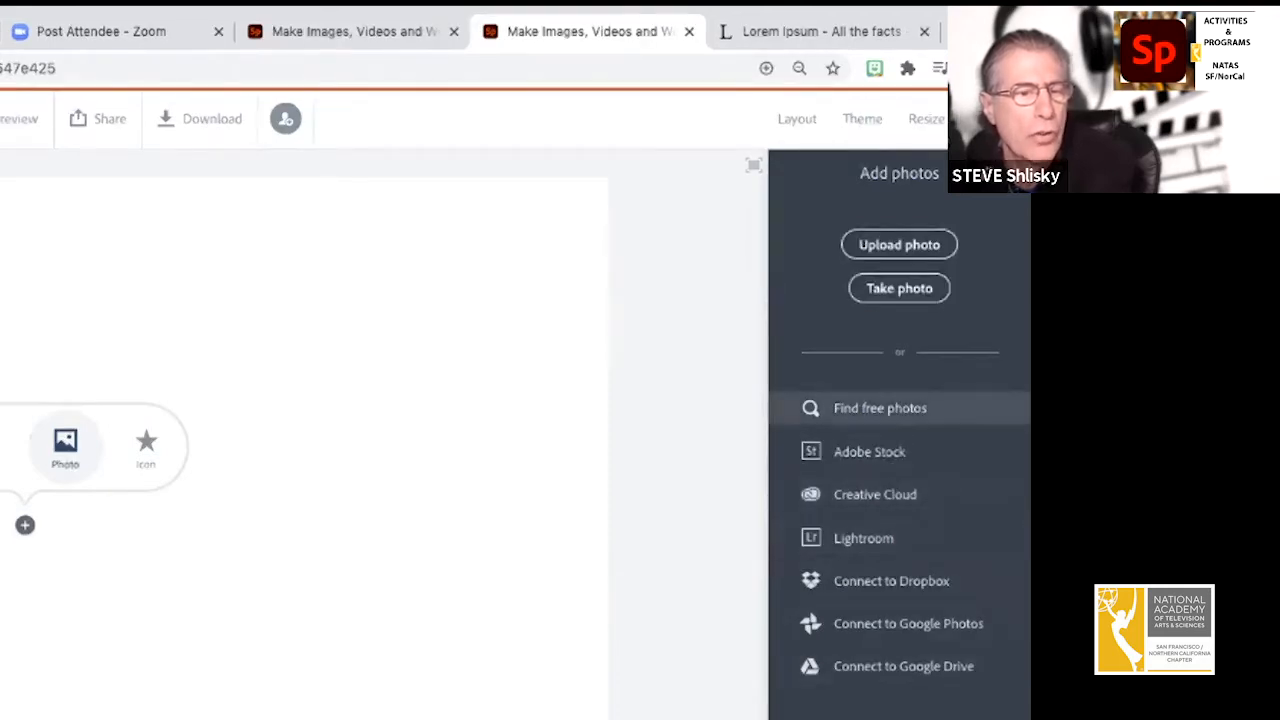
{"action": "left_click", "coordinate": [880, 408]}
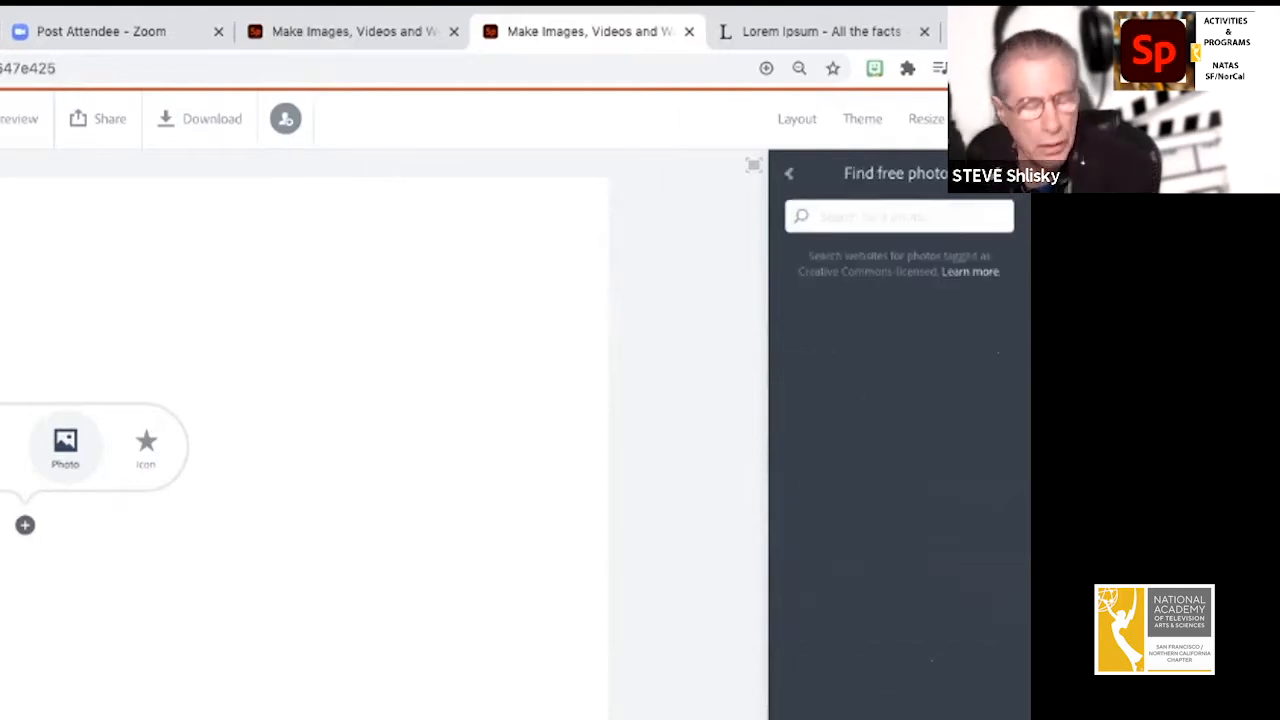
{"action": "type", "text": "film"}
{"action": "key", "text": "Return"}
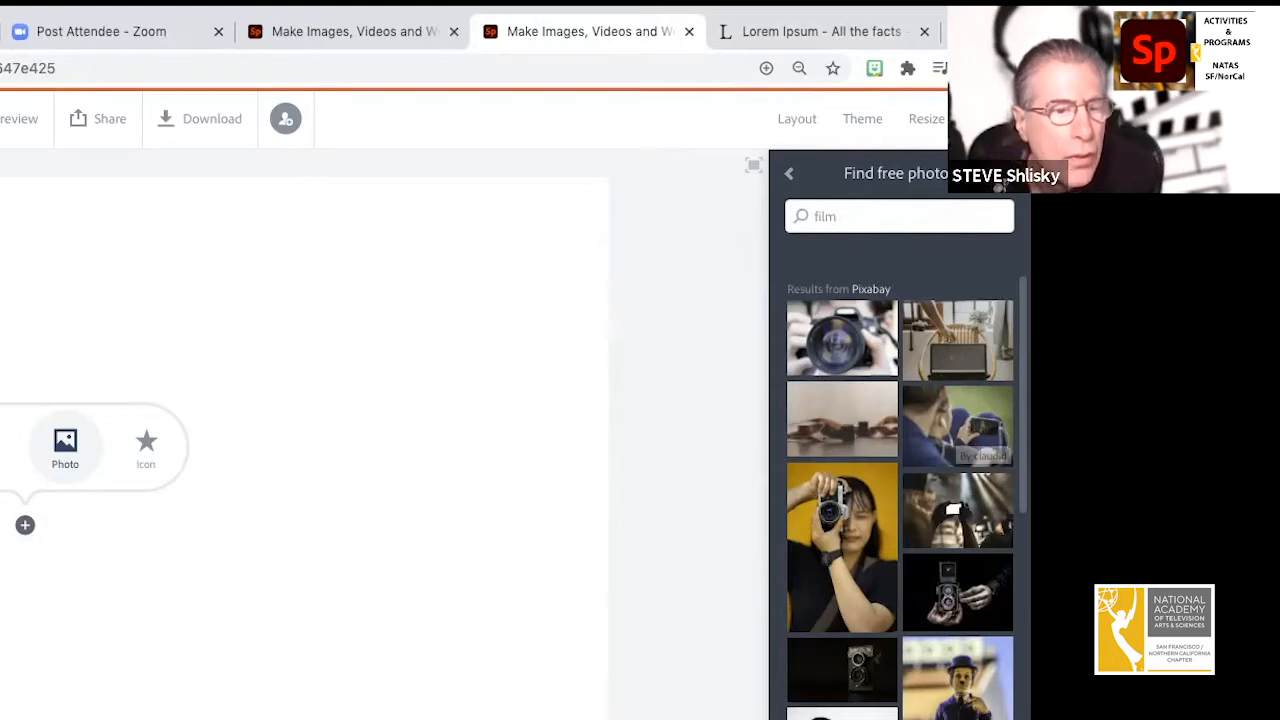
{"action": "scroll", "coordinate": [900, 500], "scroll_direction": "down", "scroll_amount": 5}
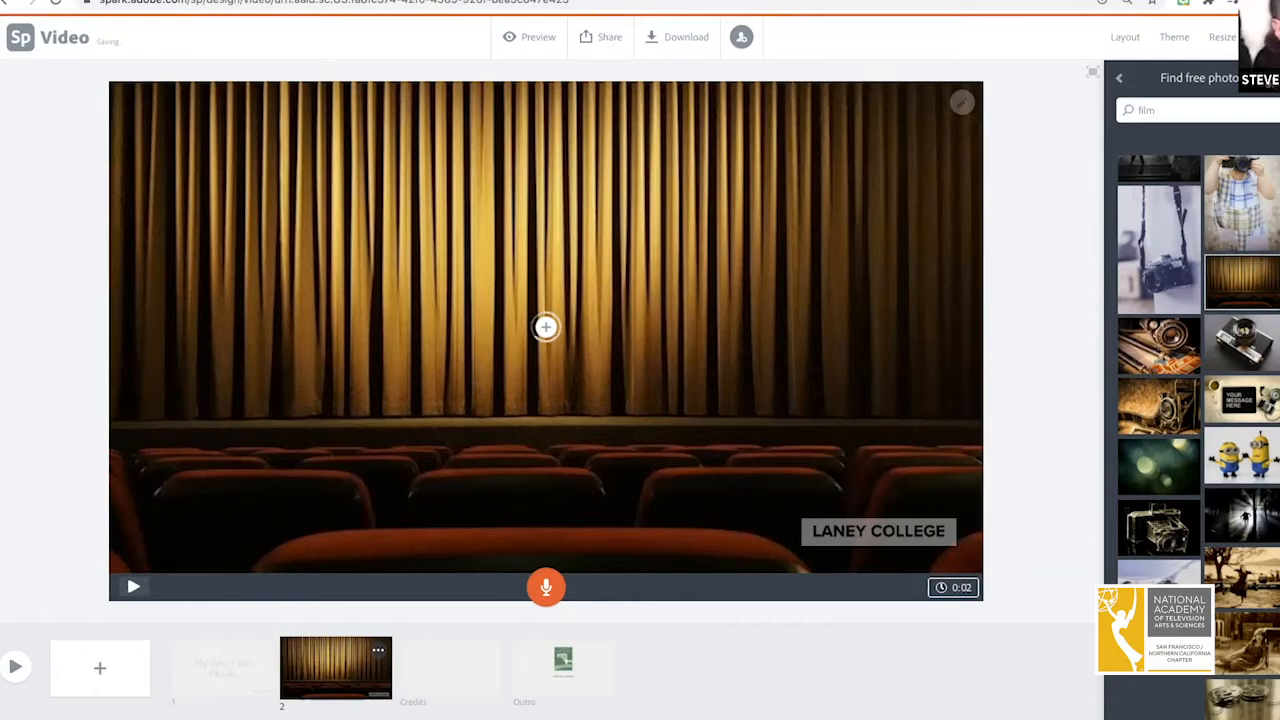
Add the text "First Screen" over the theatre curtain photo.
{"action": "left_click", "coordinate": [546, 326]}
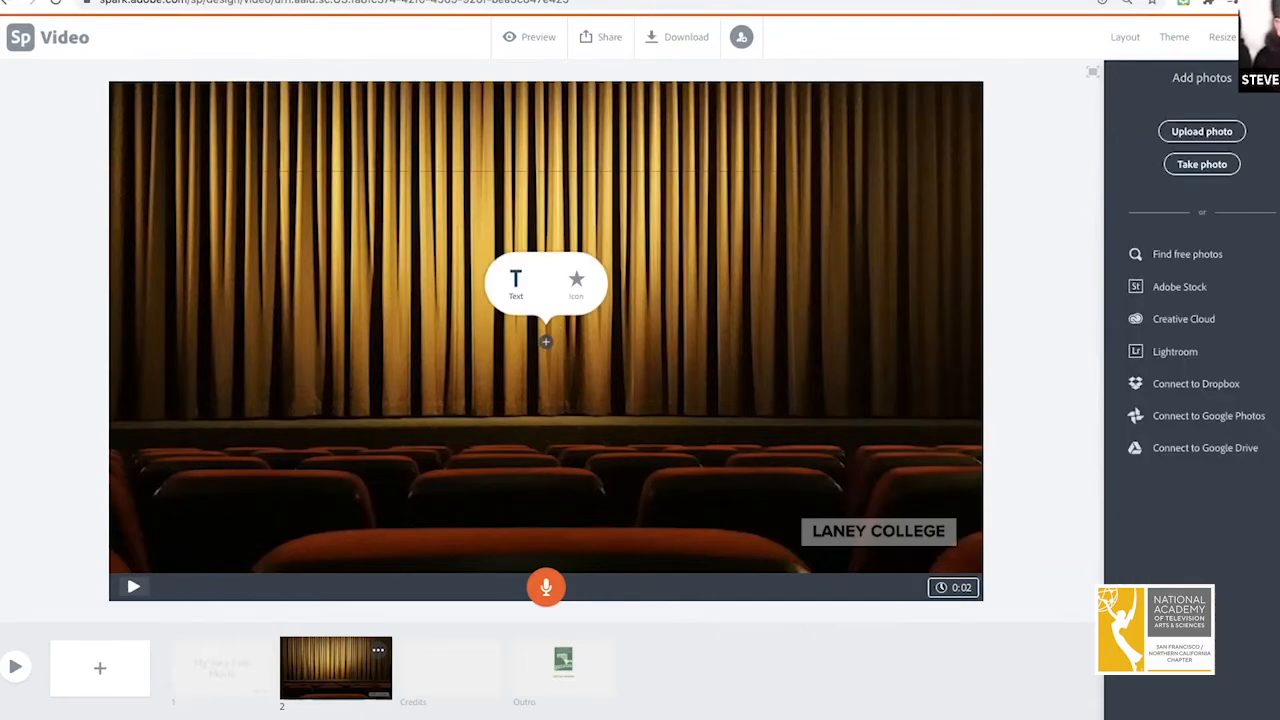
{"action": "left_click", "coordinate": [515, 282]}
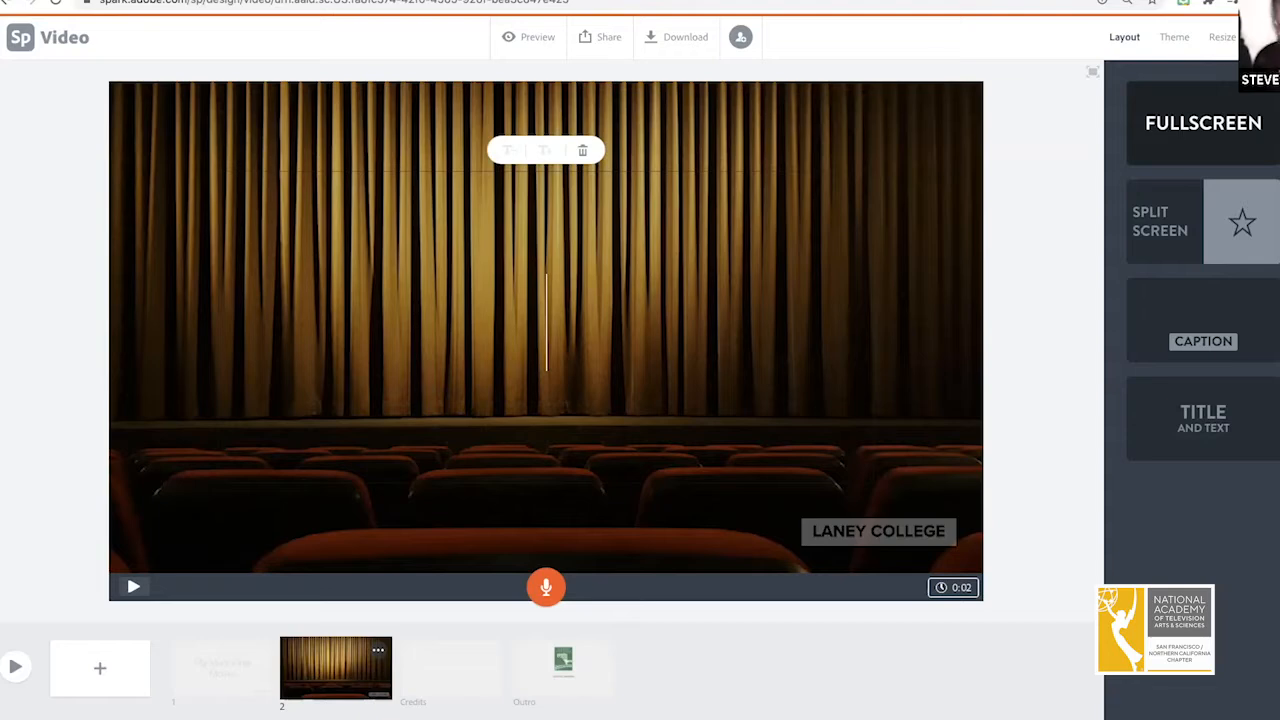
{"action": "type", "text": "First "}
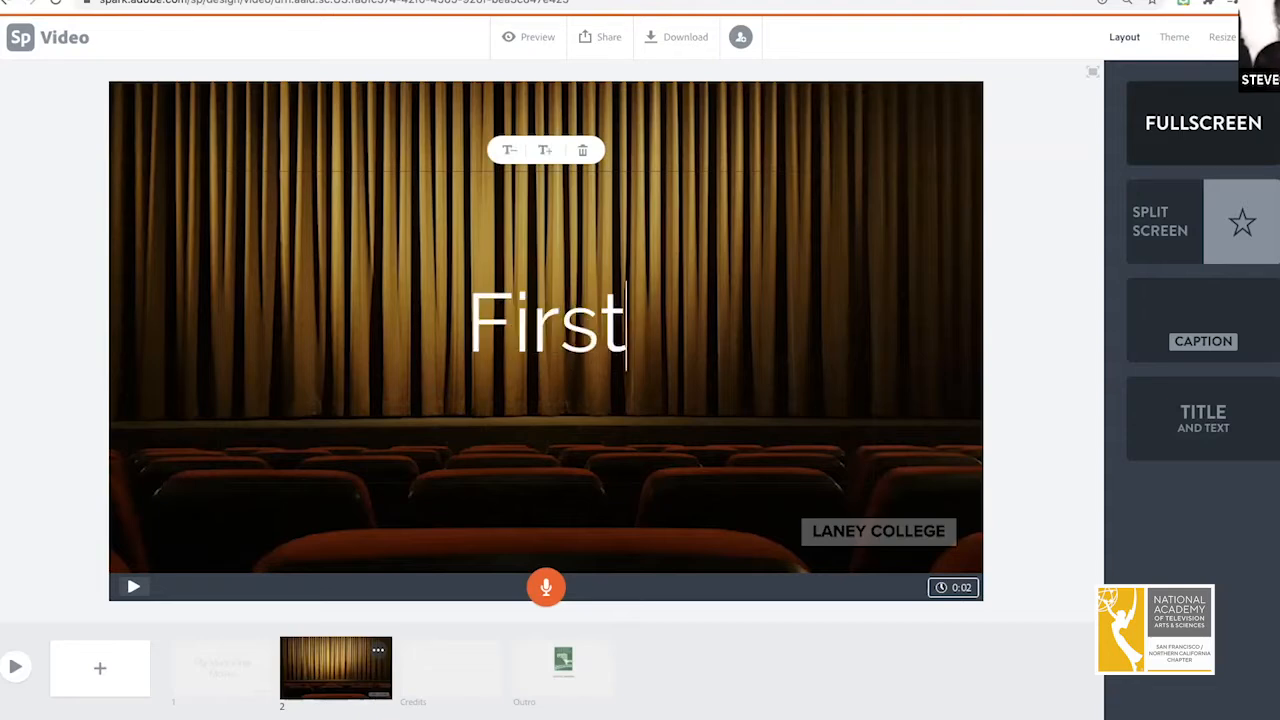
{"action": "type", "text": "Screen"}
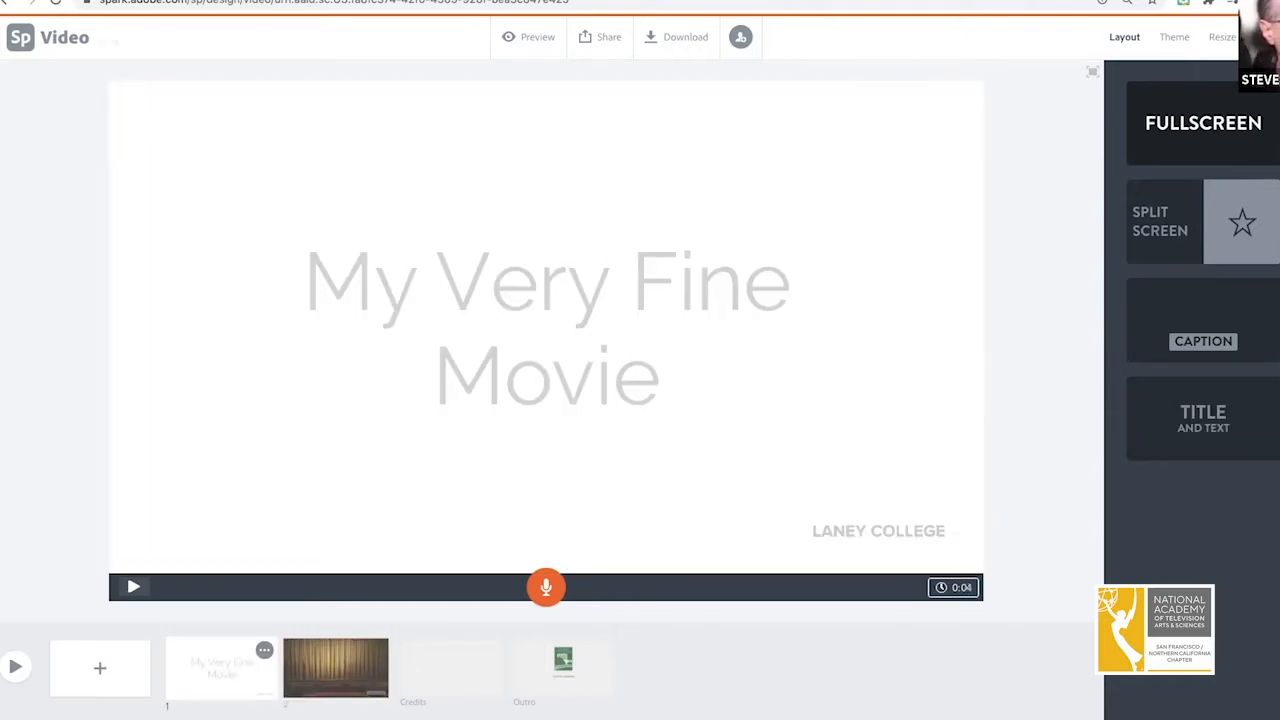
Record a voice narration for the "My Very Fine Movie" title slide.
{"action": "left_click", "coordinate": [222, 667]}
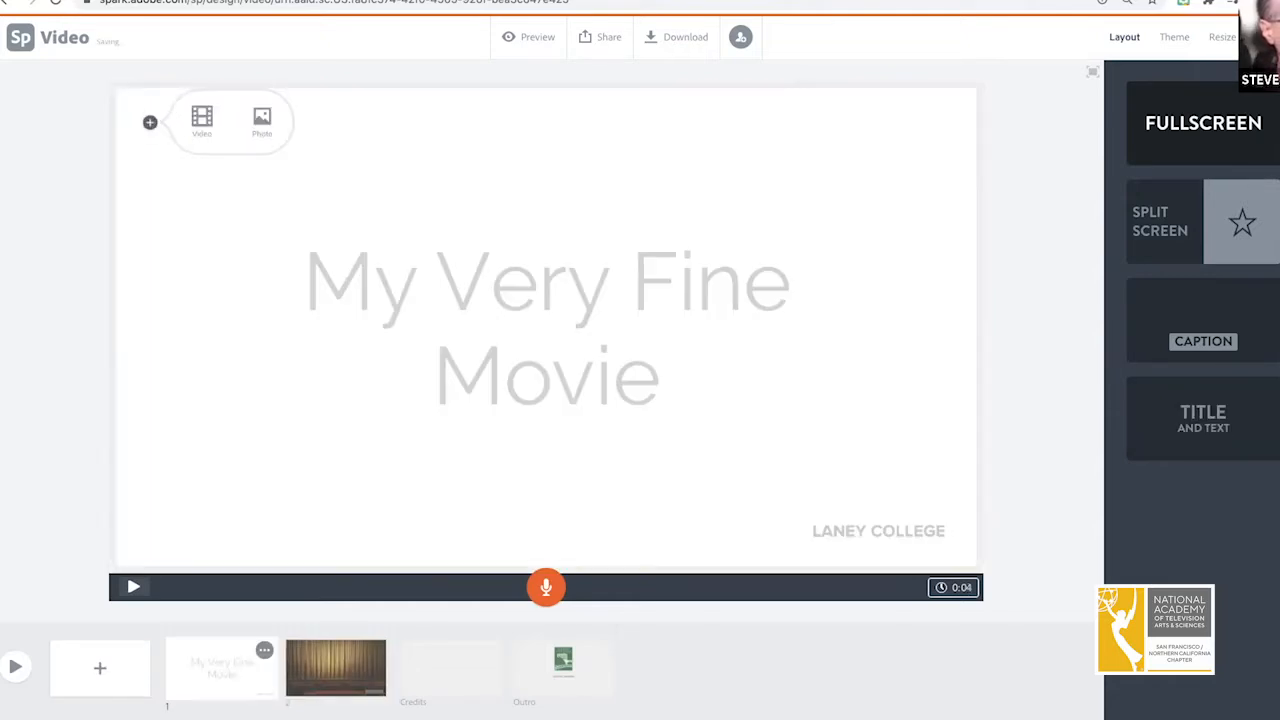
{"action": "left_click", "coordinate": [335, 667]}
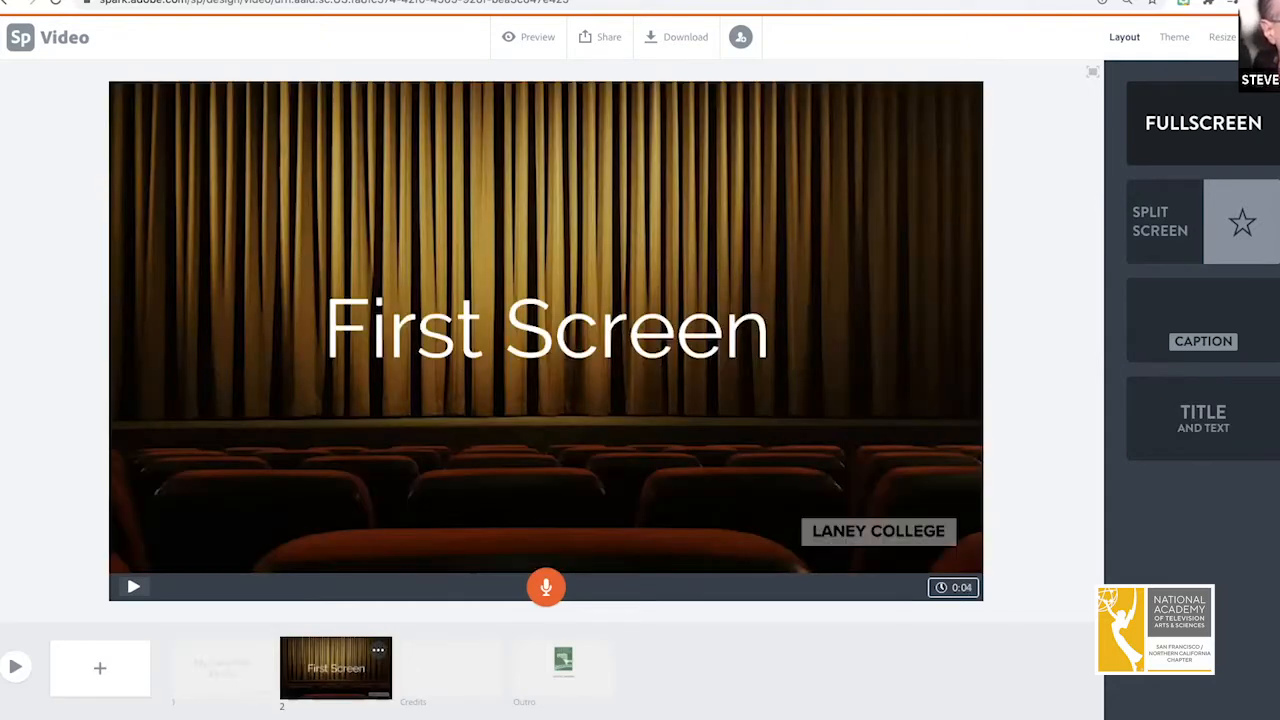
{"action": "left_click", "coordinate": [222, 667]}
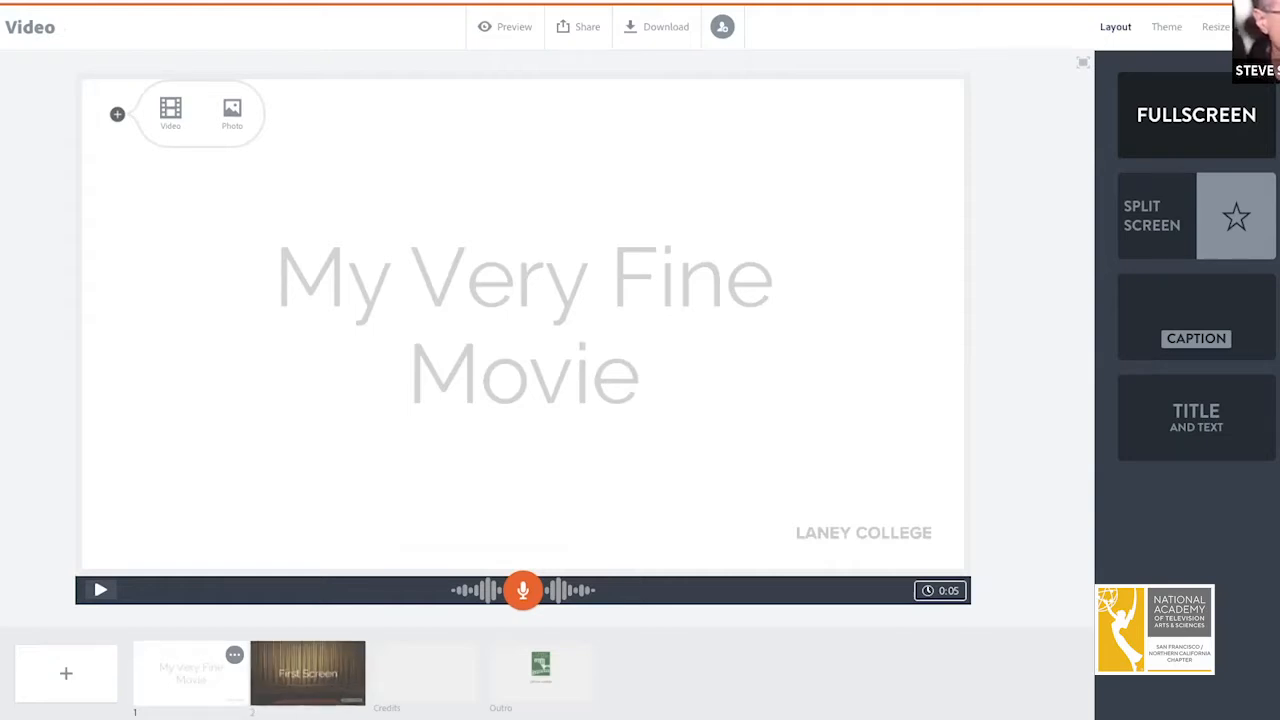
Record a voice narration for the "First Screen" slide and preview the whole video.
{"action": "left_click", "coordinate": [307, 673]}
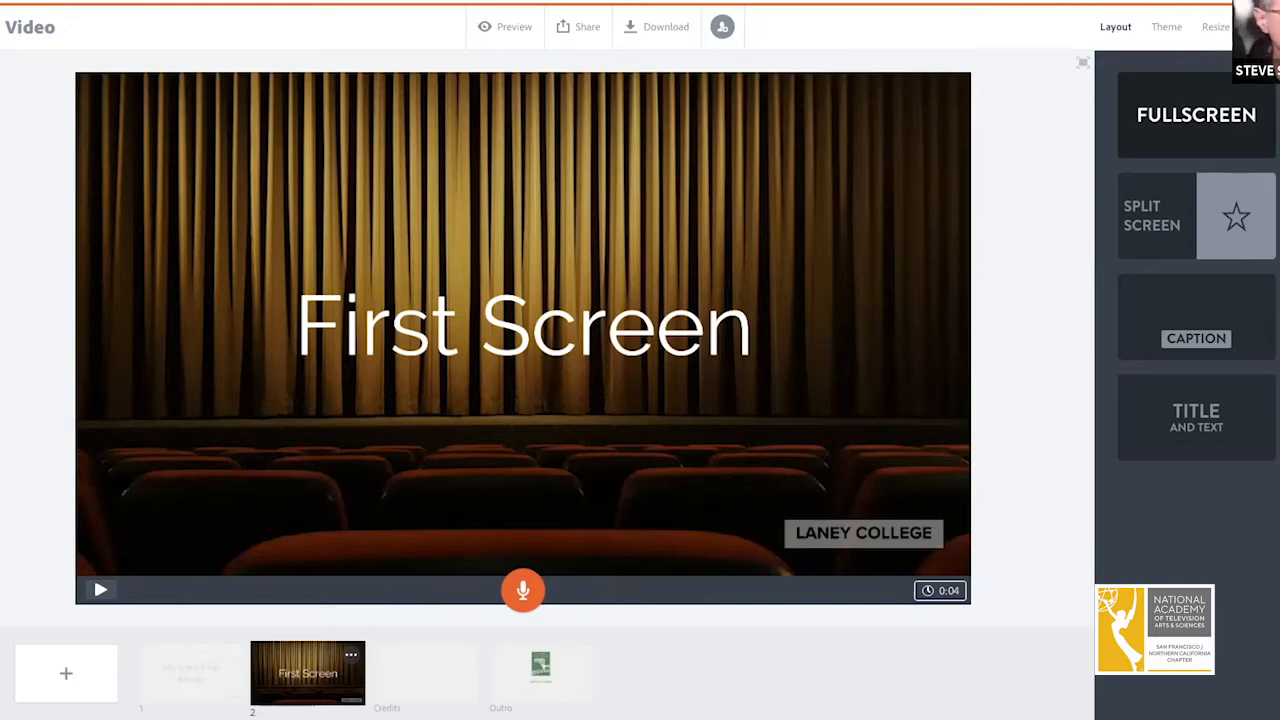
{"action": "left_click_drag", "start_coordinate": [522, 590], "coordinate": [522, 590]}
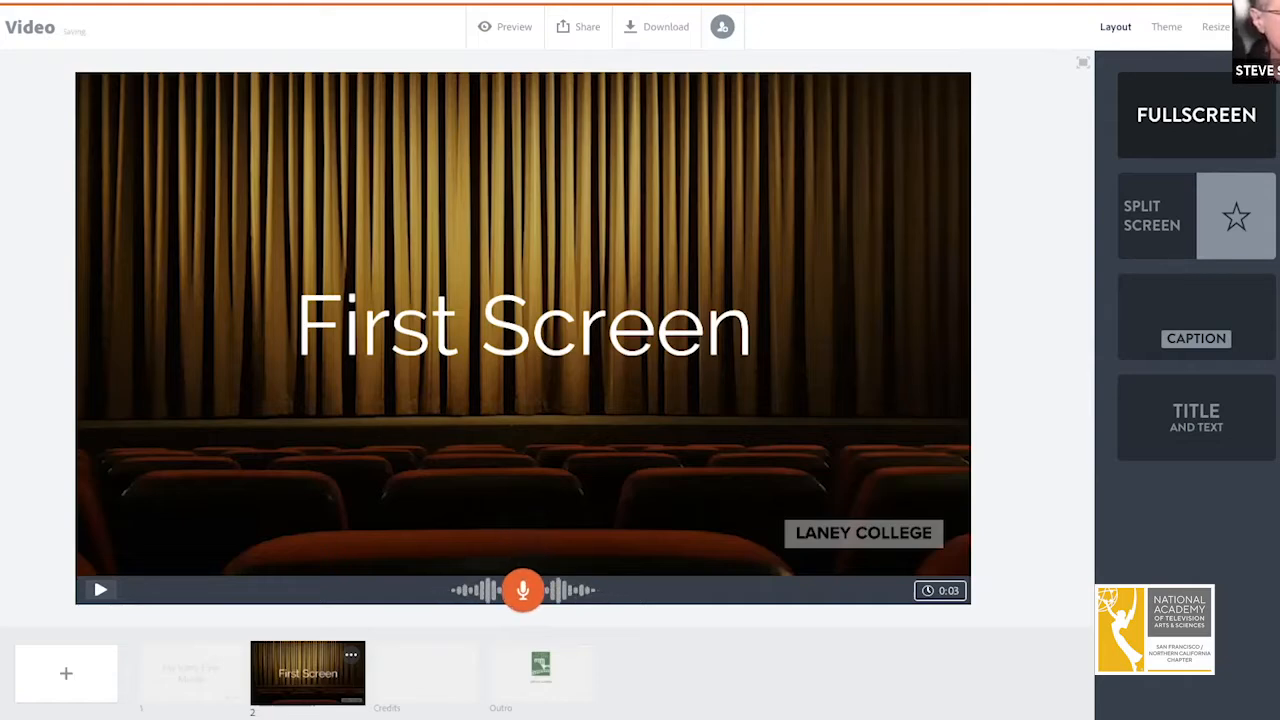
{"action": "left_click_drag", "start_coordinate": [522, 590], "coordinate": [522, 590]}
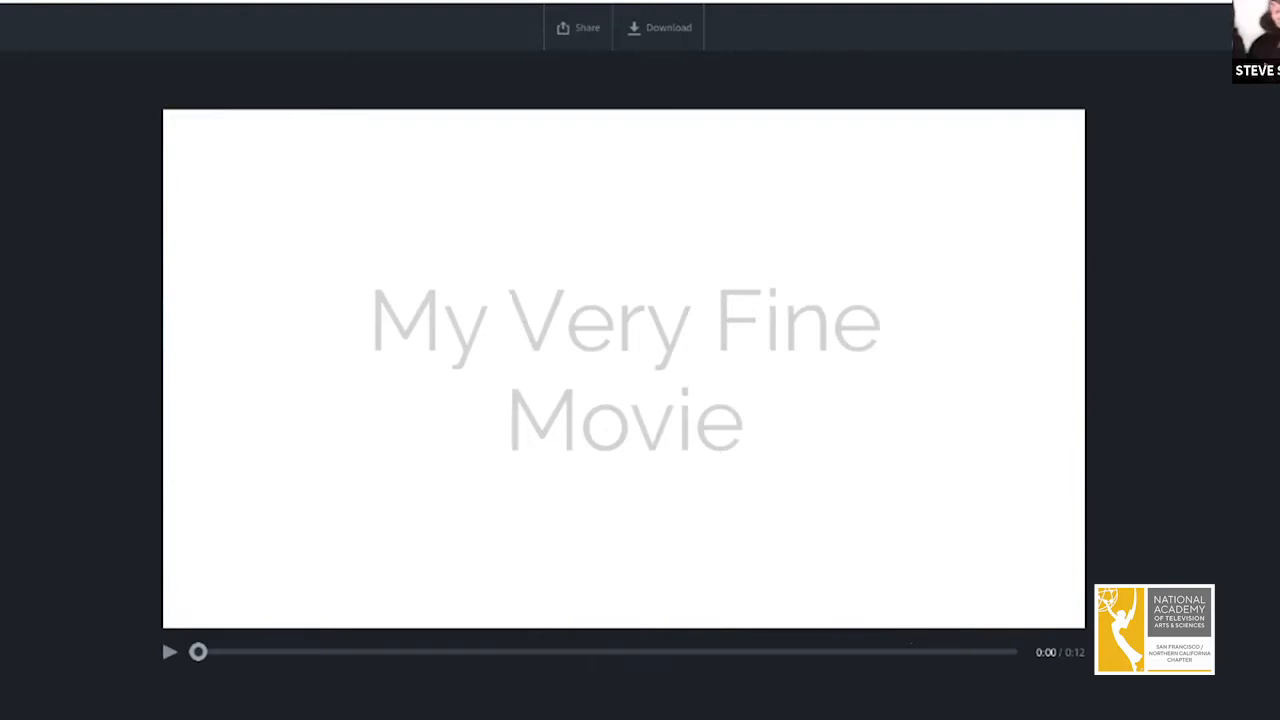
{"action": "key", "text": "Escape"}
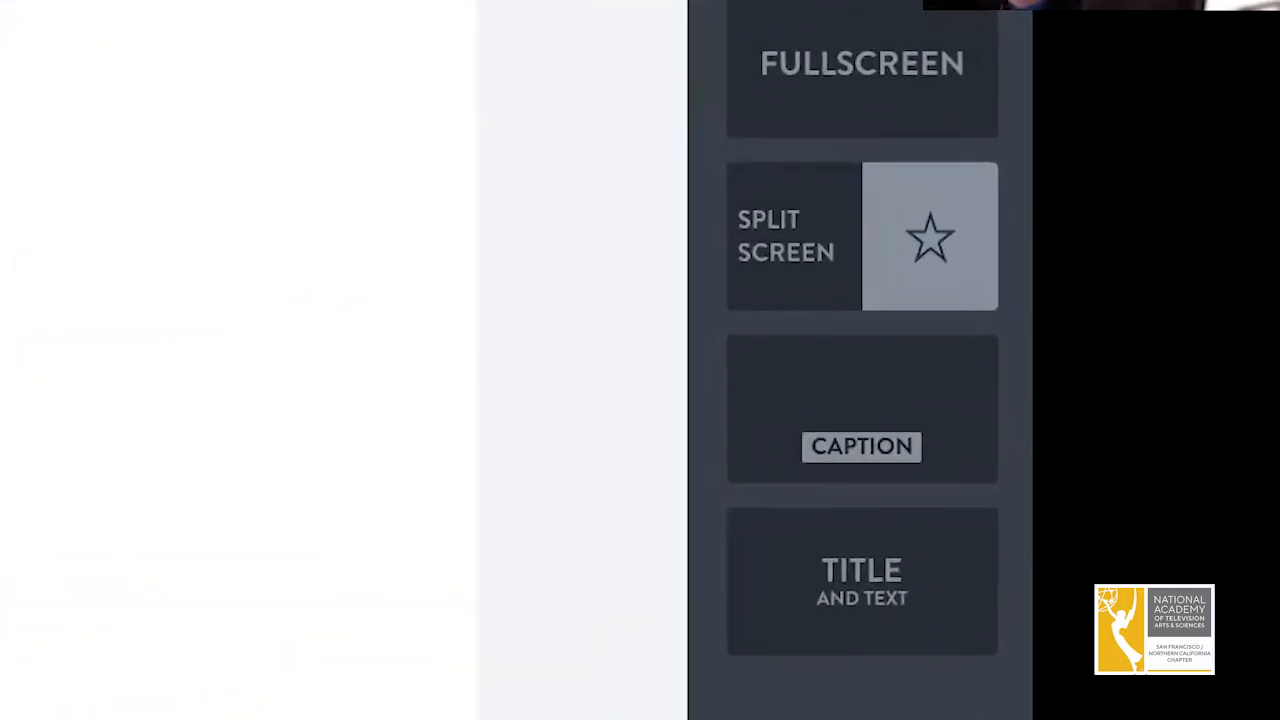
Apply the split-screen layout to a new third slide and fill its left half with a free "clapboard" photo.
{"action": "left_click", "coordinate": [930, 237]}
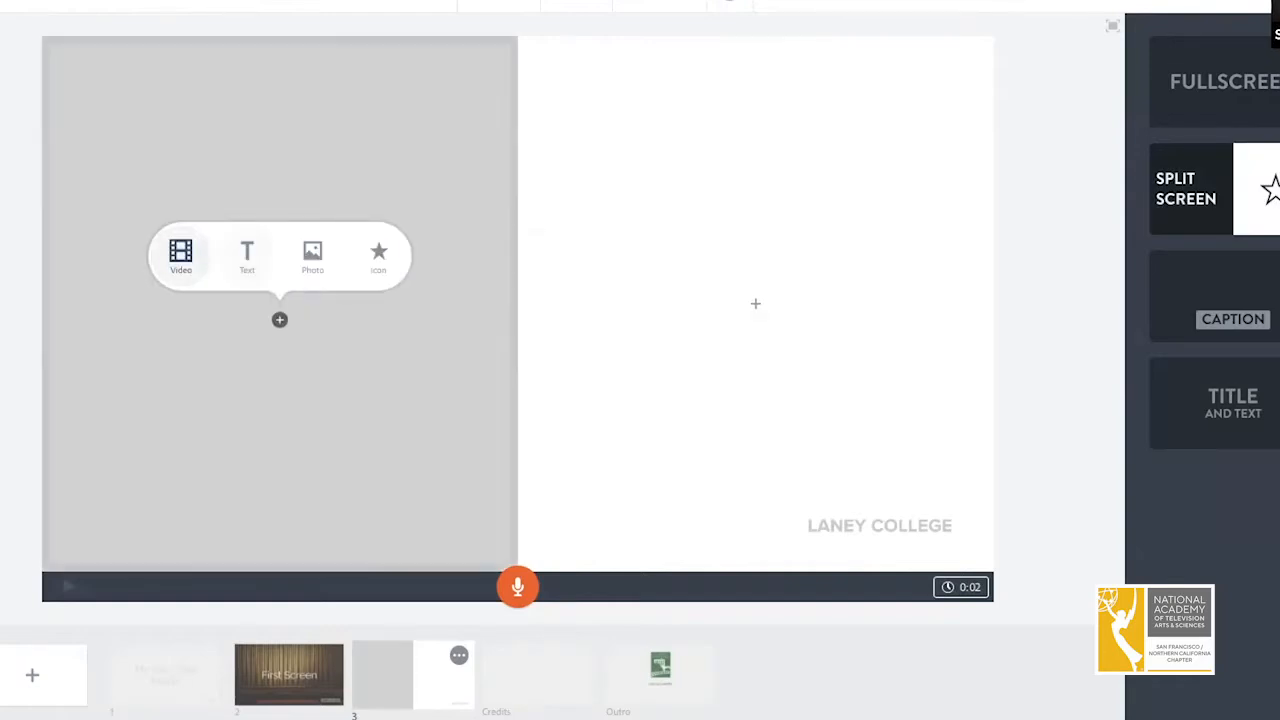
{"action": "left_click", "coordinate": [312, 256]}
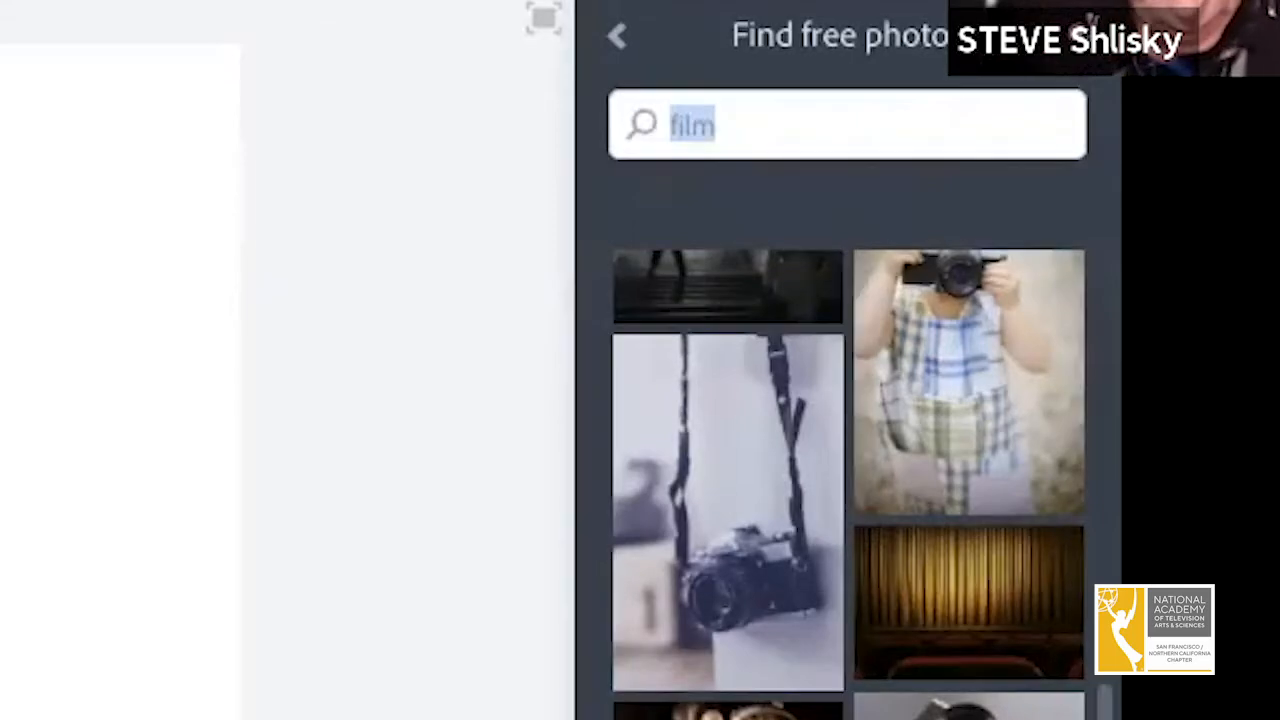
{"action": "type", "text": "clapboard"}
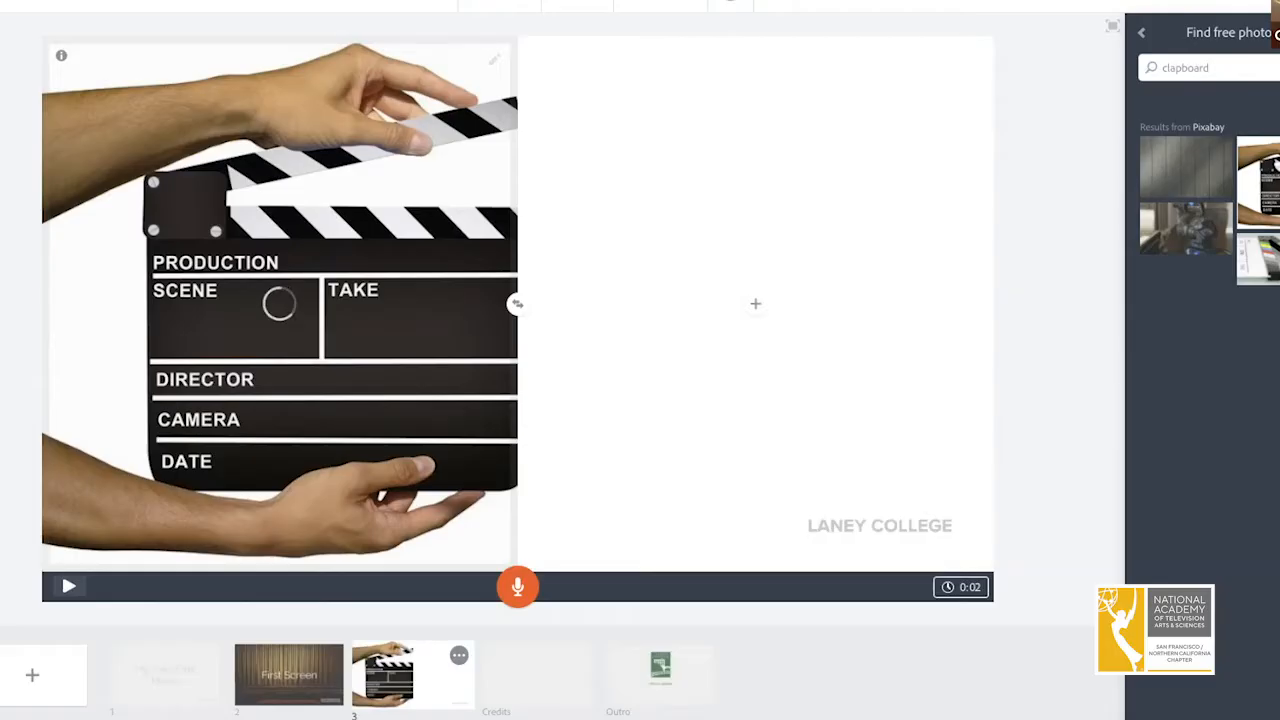
Add the text "TEXT: This is the text" to the right half of the split-screen slide and enlarge it.
{"action": "left_click", "coordinate": [755, 303]}
{"action": "left_click", "coordinate": [722, 255]}
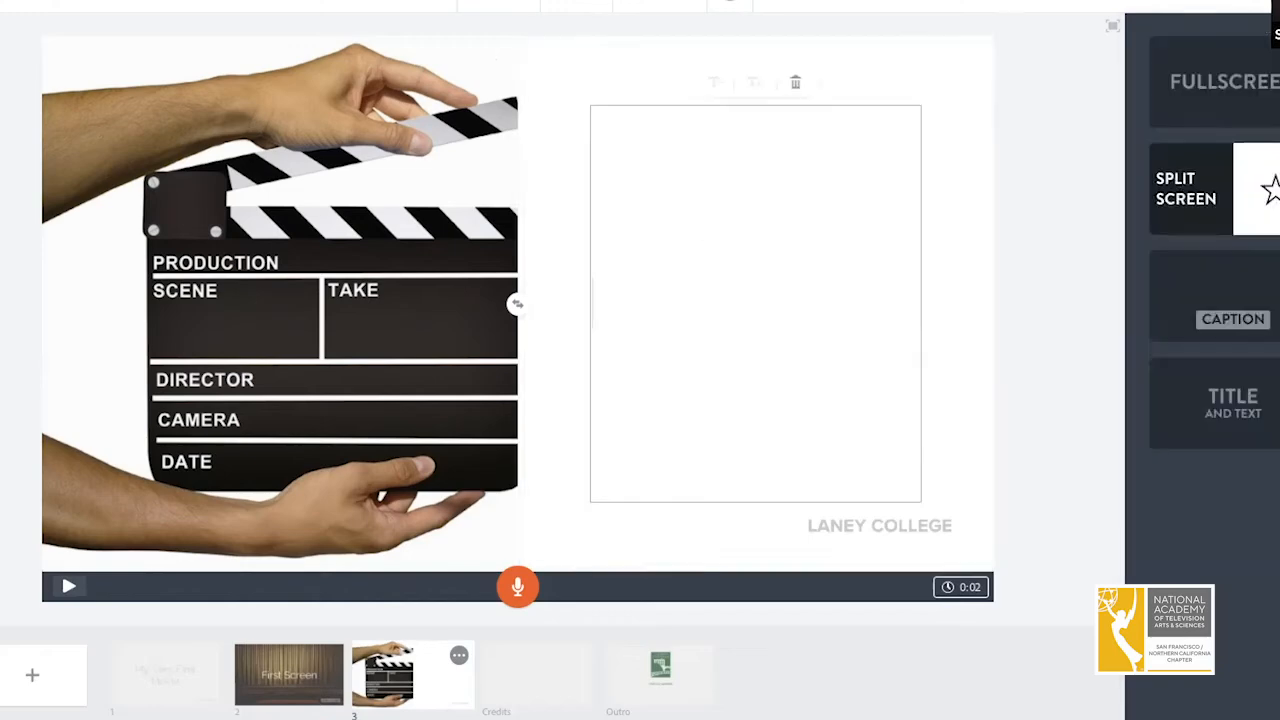
{"action": "type", "text": "TEXT"}
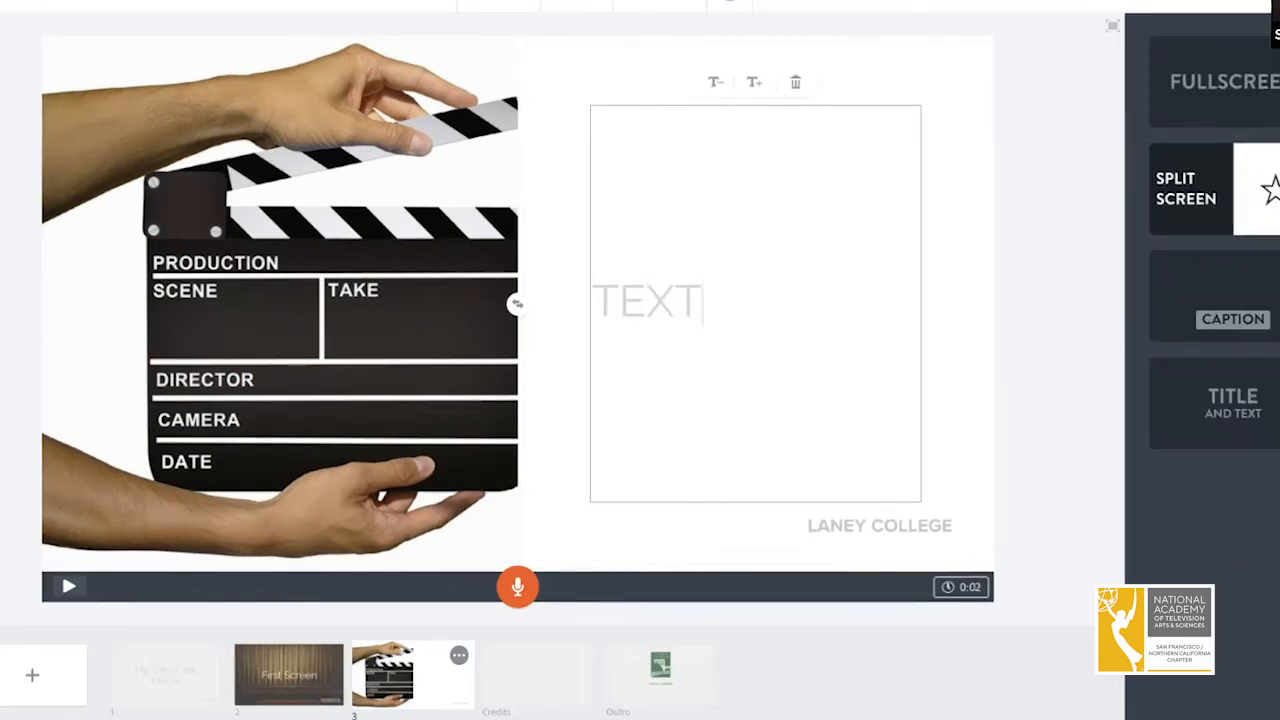
{"action": "type", "text": ": This is the"}
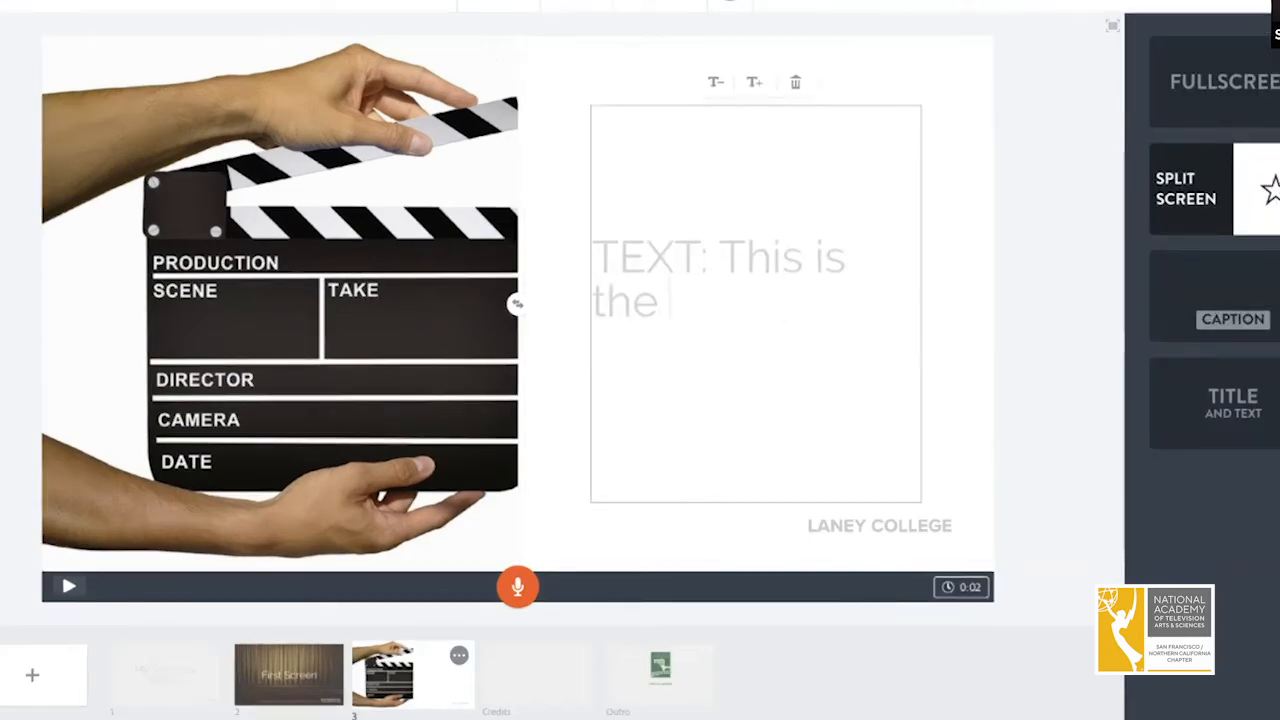
{"action": "type", "text": " text"}
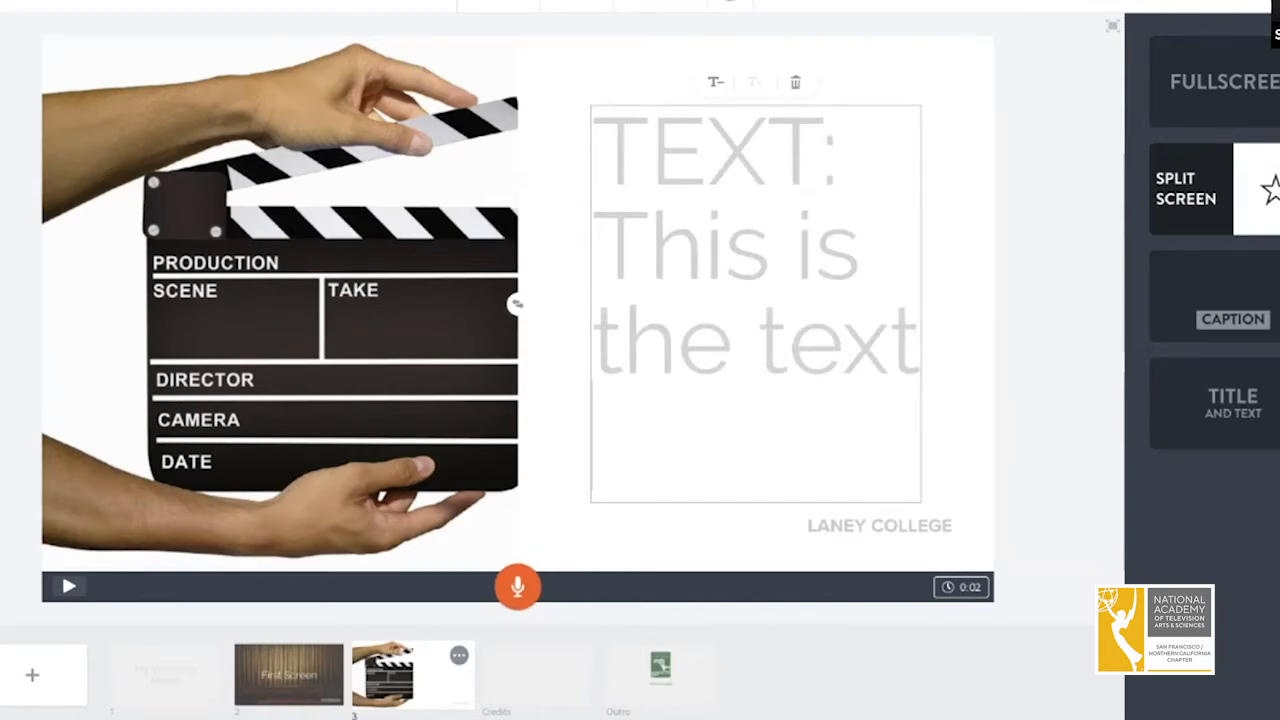
Record a voice narration for the split-screen clapboard slide.
{"action": "left_click_drag", "start_coordinate": [517, 587], "coordinate": [517, 587]}
{"action": "left_click_drag", "start_coordinate": [517, 587], "coordinate": [517, 587]}
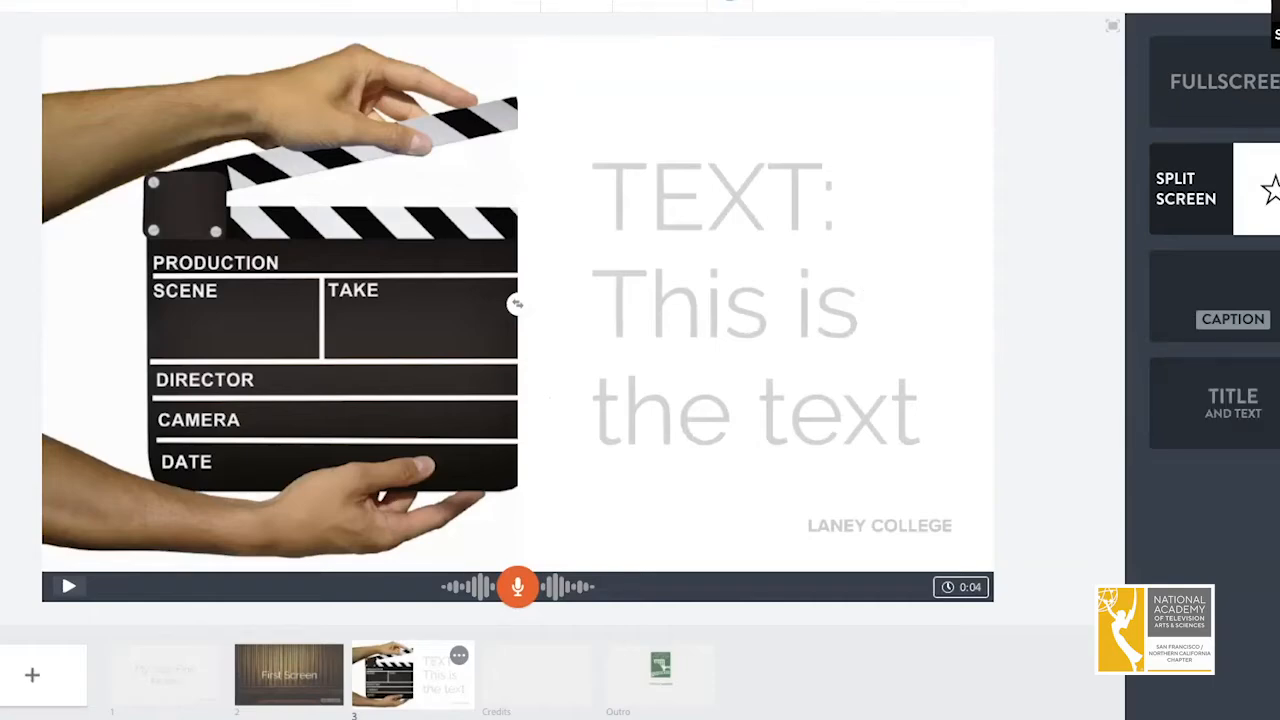
Add a fourth slide and fill it with the studio spotlight photo from an Adobe Stock search for "film".
{"action": "left_click", "coordinate": [32, 675]}
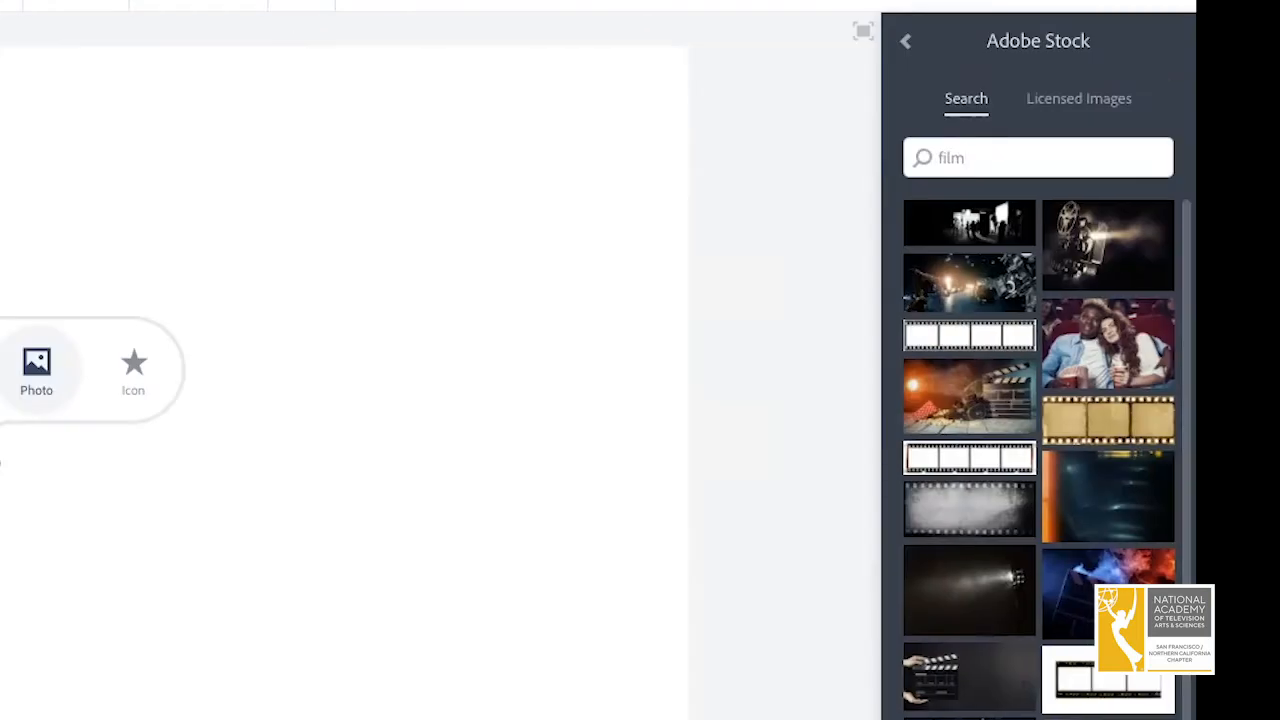
{"action": "scroll", "coordinate": [1038, 450], "scroll_direction": "down", "scroll_amount": 2}
{"action": "scroll", "coordinate": [1038, 450], "scroll_direction": "down", "scroll_amount": 5}
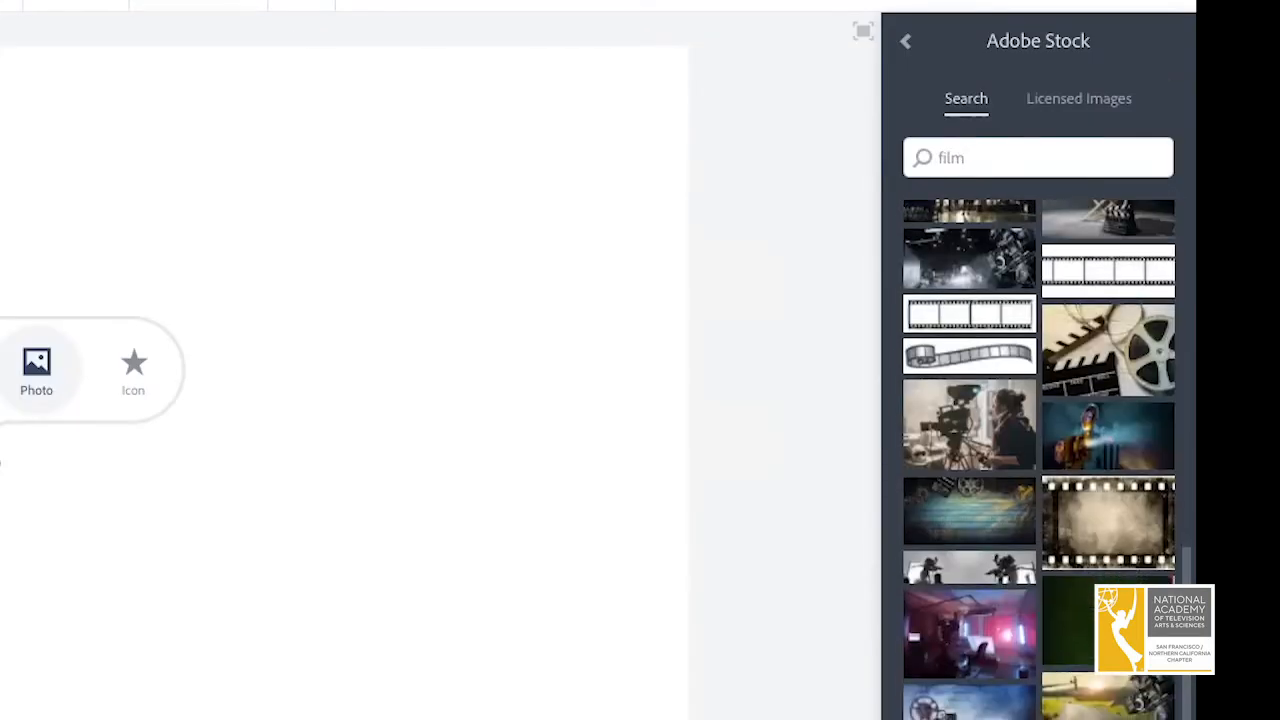
{"action": "scroll", "coordinate": [1038, 450], "scroll_direction": "down", "scroll_amount": 6}
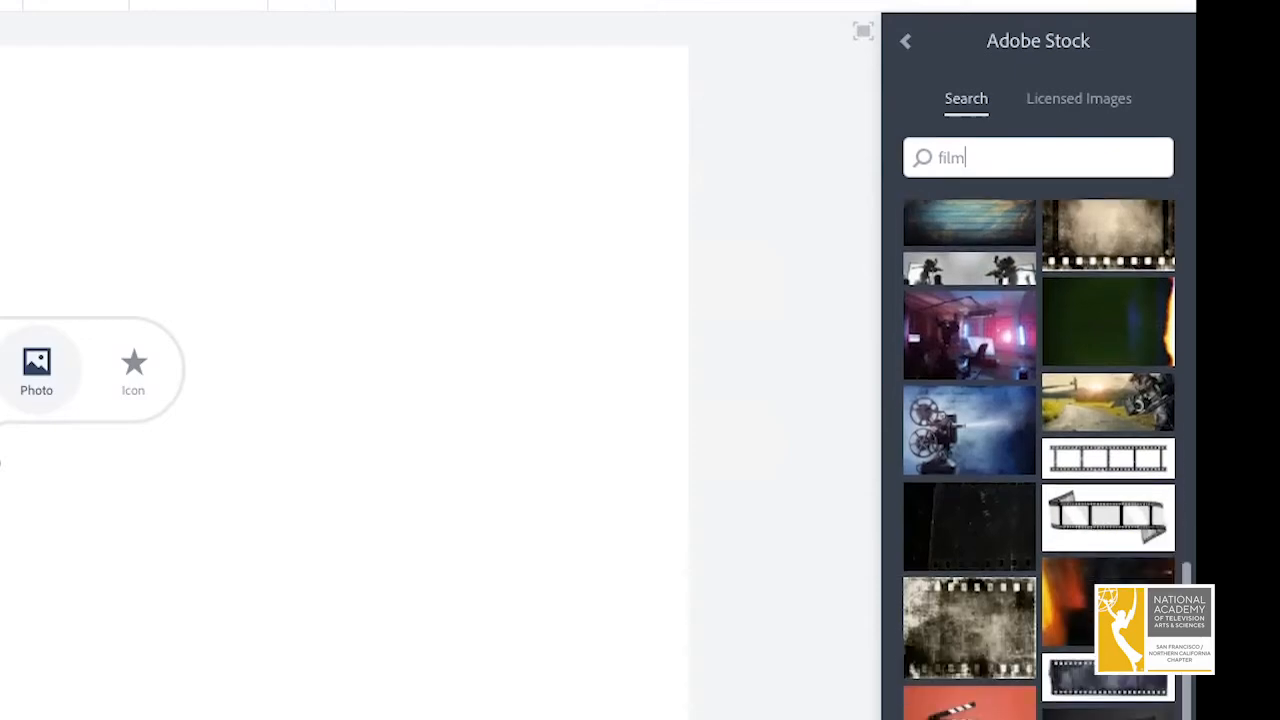
{"action": "scroll", "coordinate": [1038, 450], "scroll_direction": "down", "scroll_amount": 3}
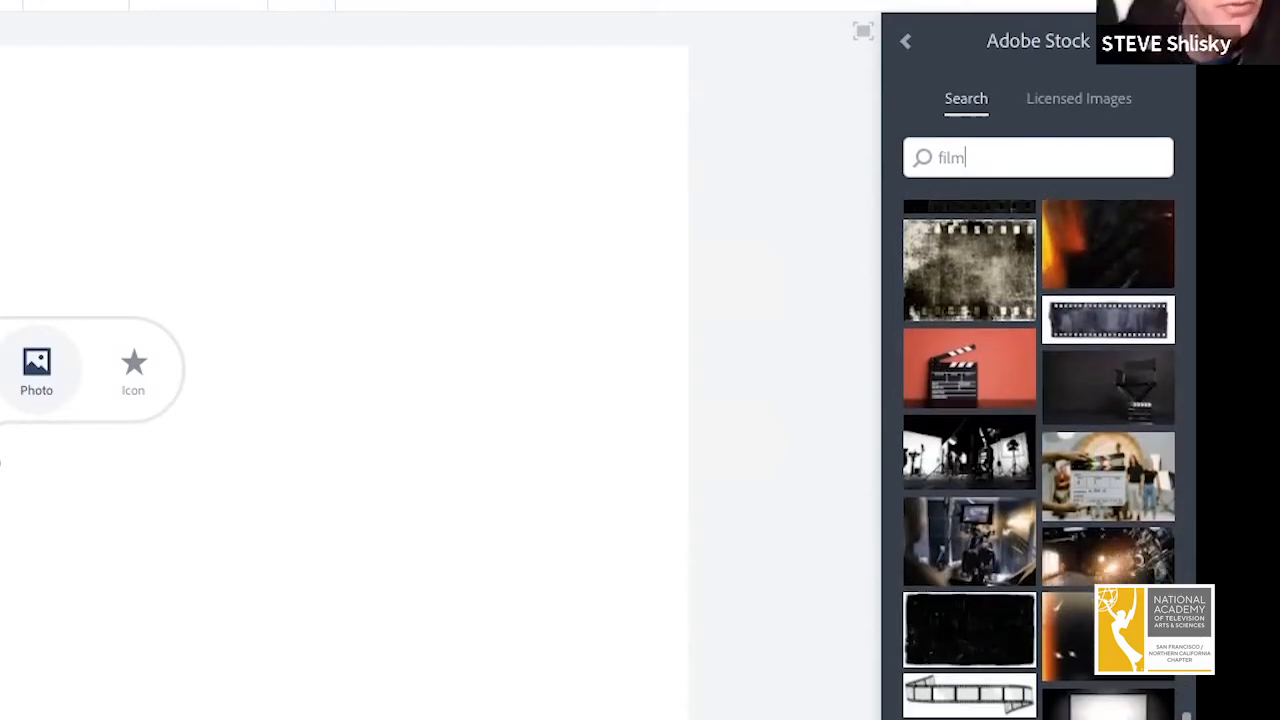
{"action": "scroll", "coordinate": [1038, 450], "scroll_direction": "down", "scroll_amount": 2}
{"action": "scroll", "coordinate": [1038, 450], "scroll_direction": "up", "scroll_amount": 4}
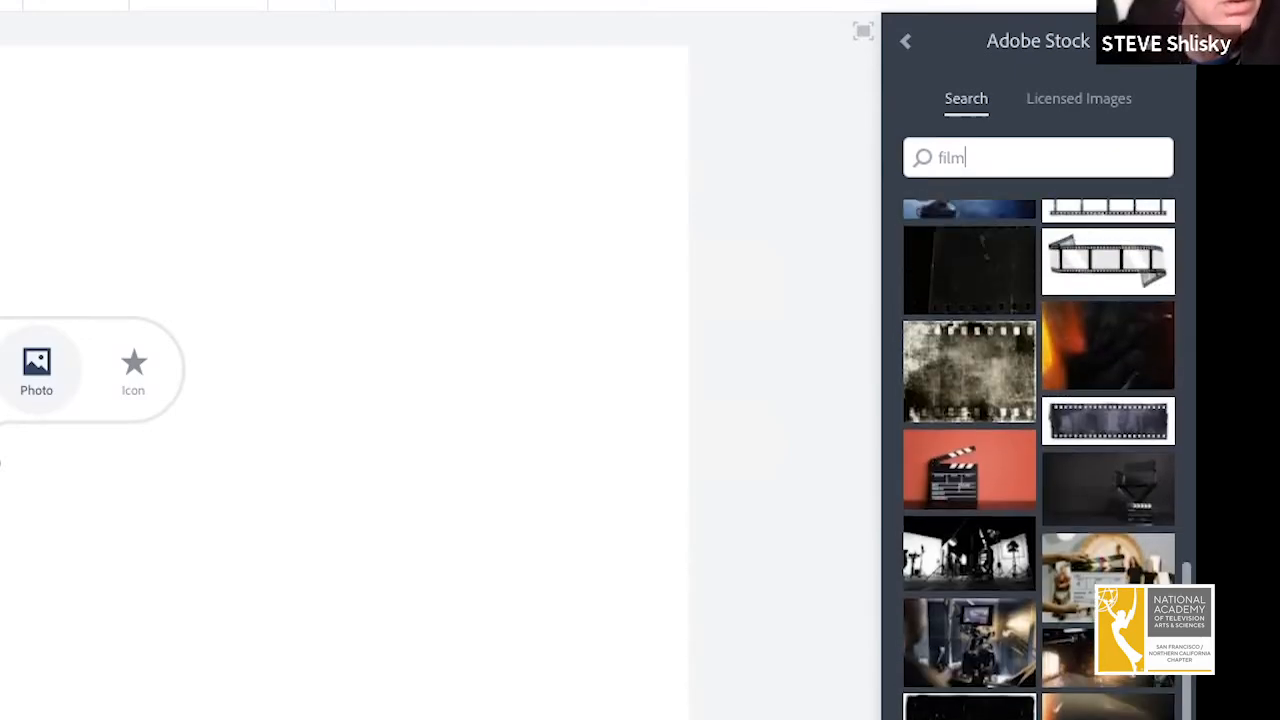
{"action": "scroll", "coordinate": [1038, 450], "scroll_direction": "up", "scroll_amount": 6}
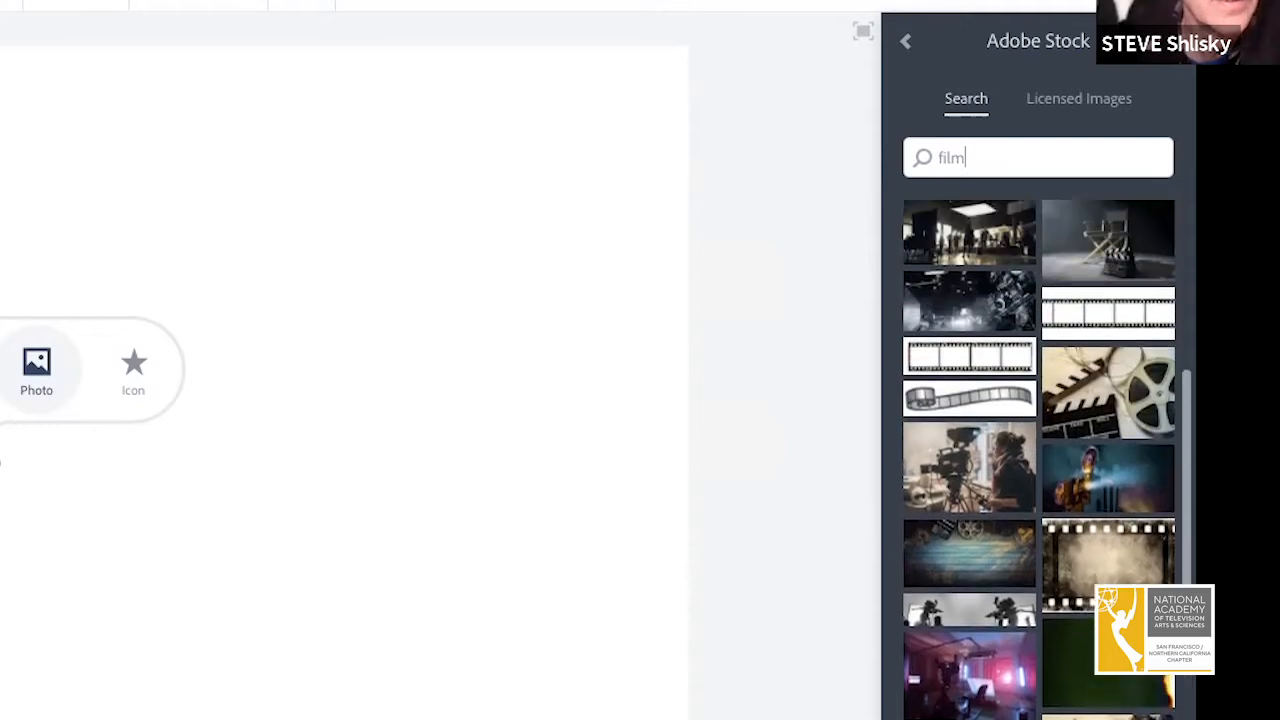
{"action": "scroll", "coordinate": [1038, 450], "scroll_direction": "up", "scroll_amount": 5}
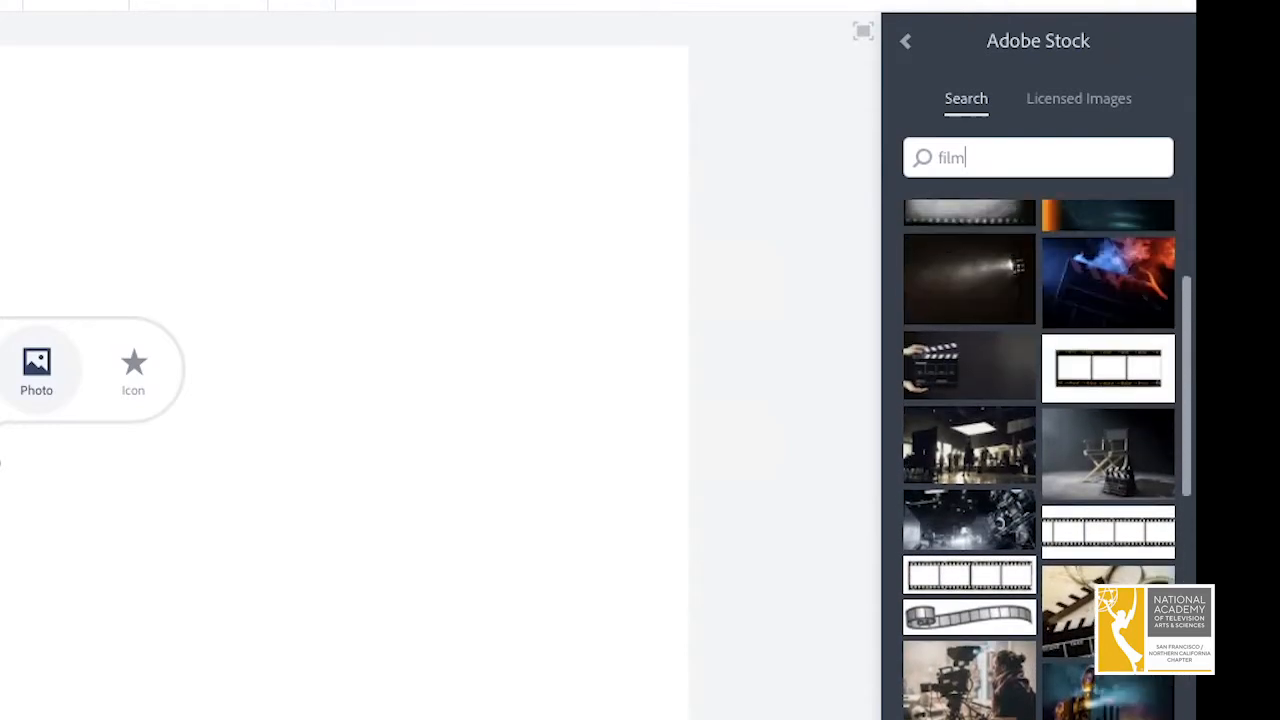
{"action": "scroll", "coordinate": [1038, 450], "scroll_direction": "up", "scroll_amount": 1}
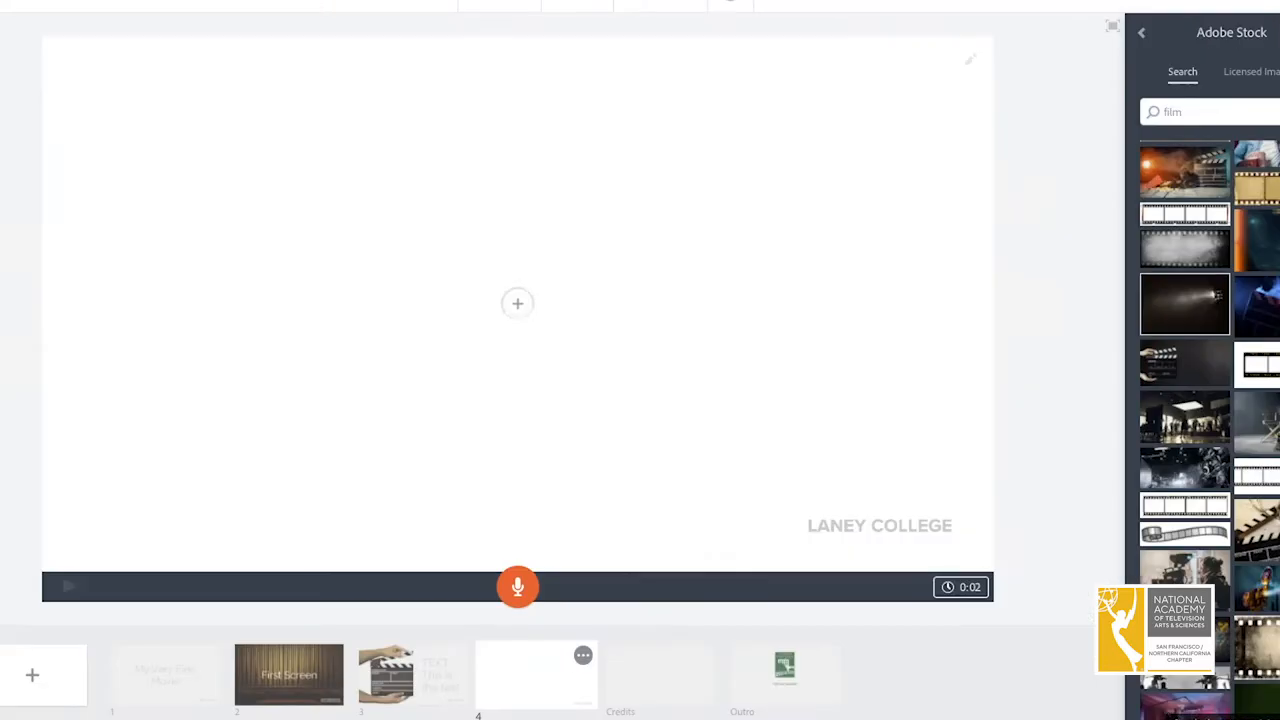
{"action": "left_click", "coordinate": [969, 440]}
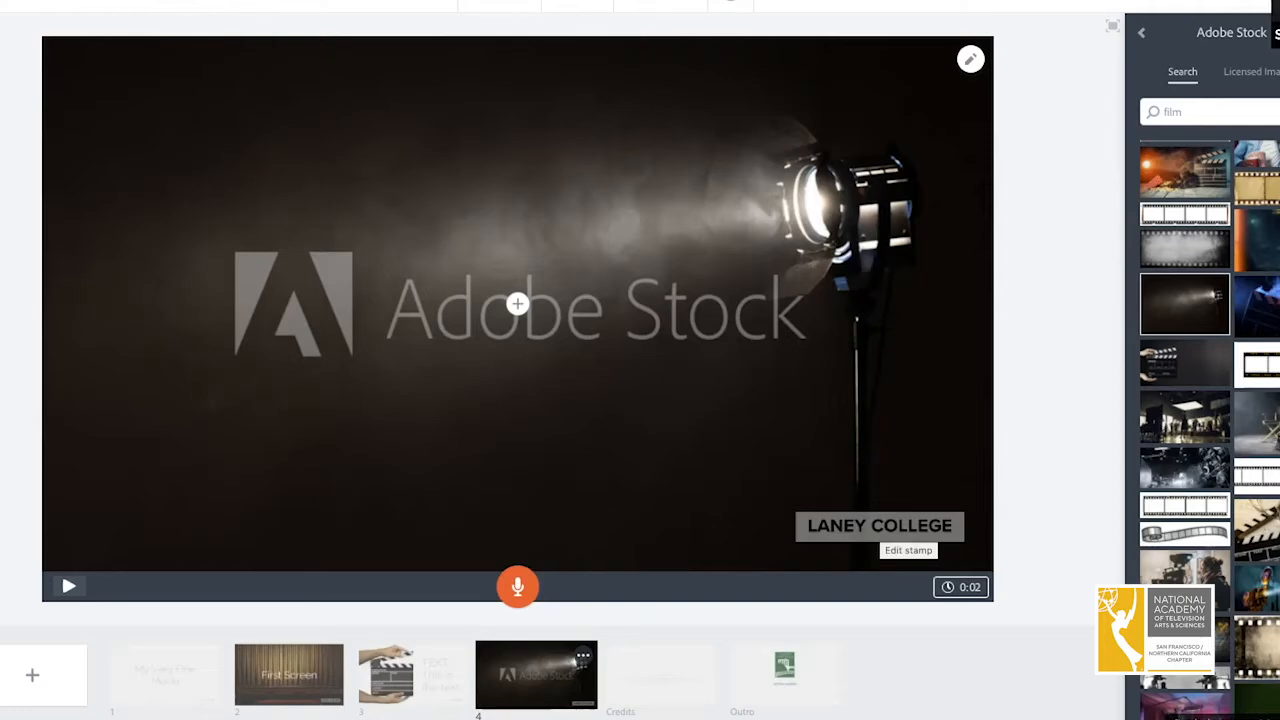
Hide the Laney College stamp on the video and check the credits and the other slides.
{"action": "left_click", "coordinate": [880, 526]}
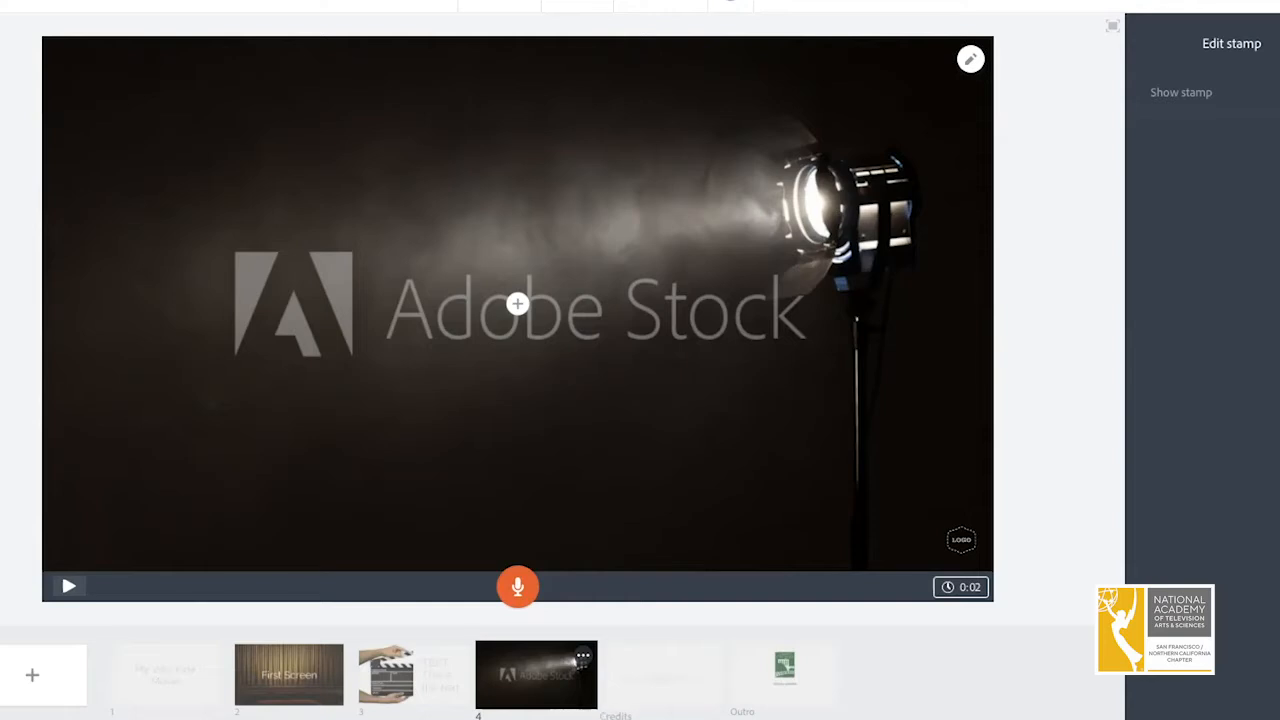
{"action": "left_click", "coordinate": [660, 675]}
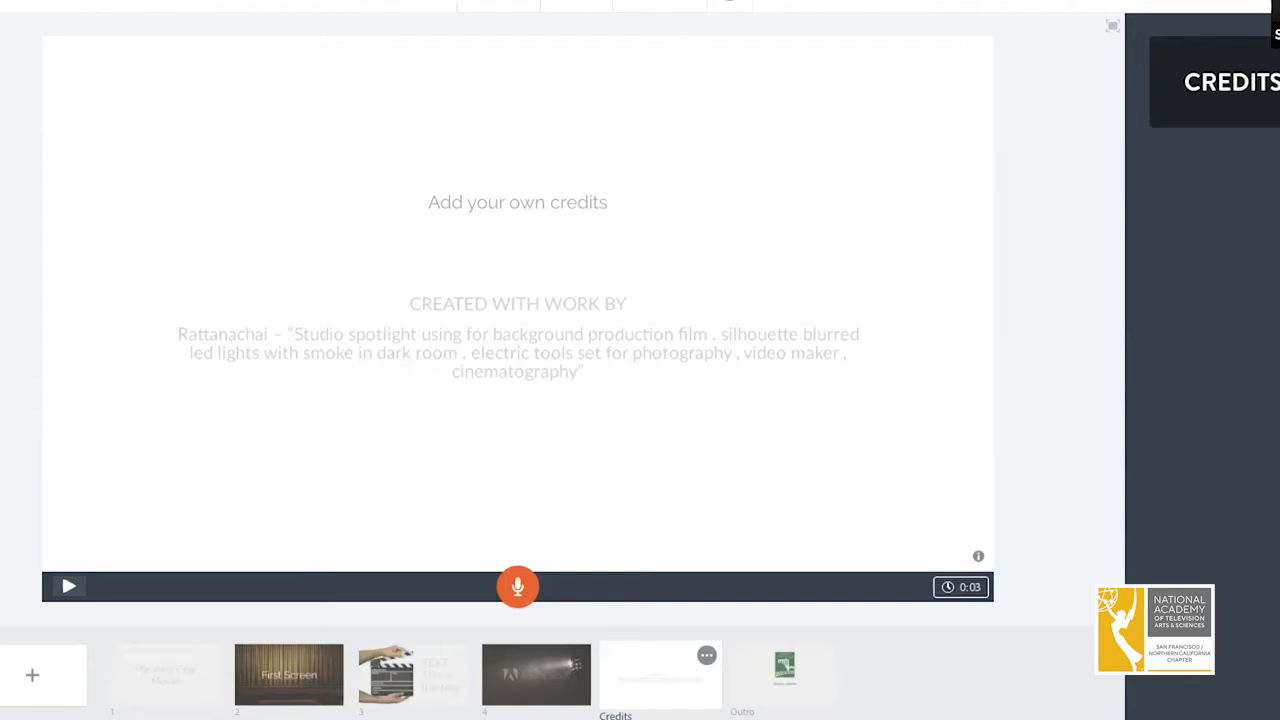
{"action": "left_click", "coordinate": [288, 674]}
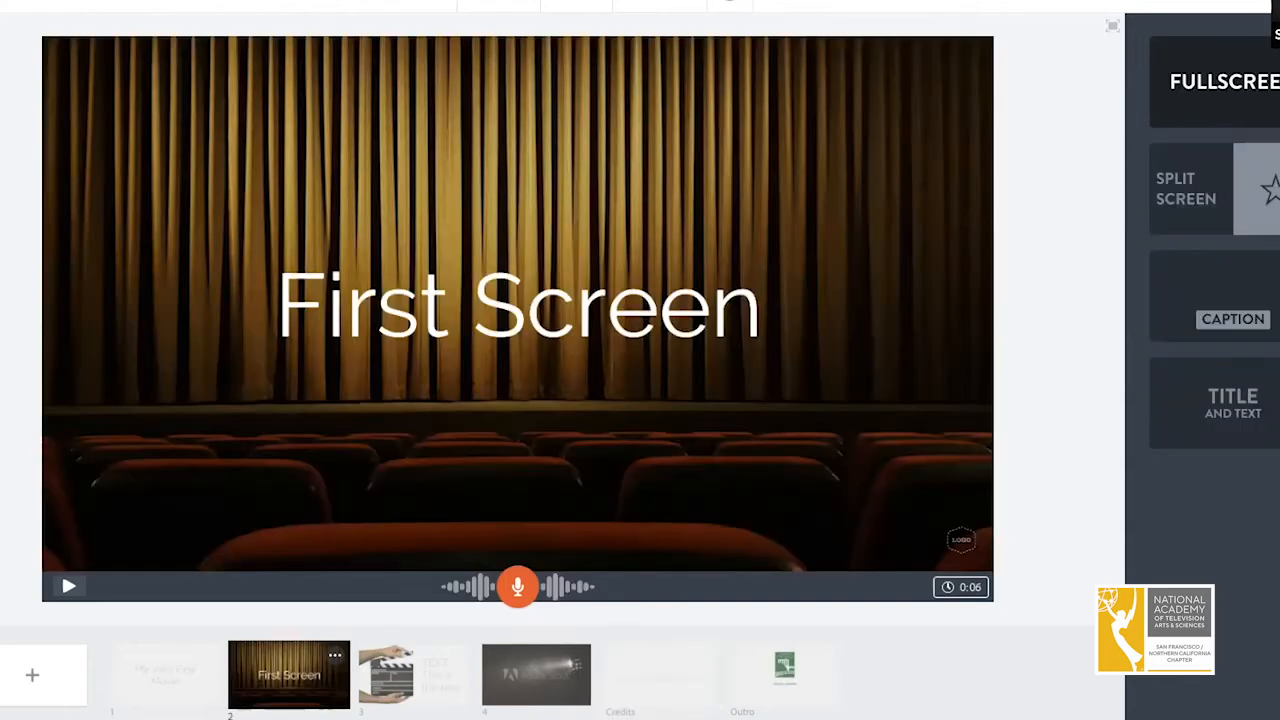
{"action": "left_click", "coordinate": [386, 674]}
{"action": "left_click", "coordinate": [536, 674]}
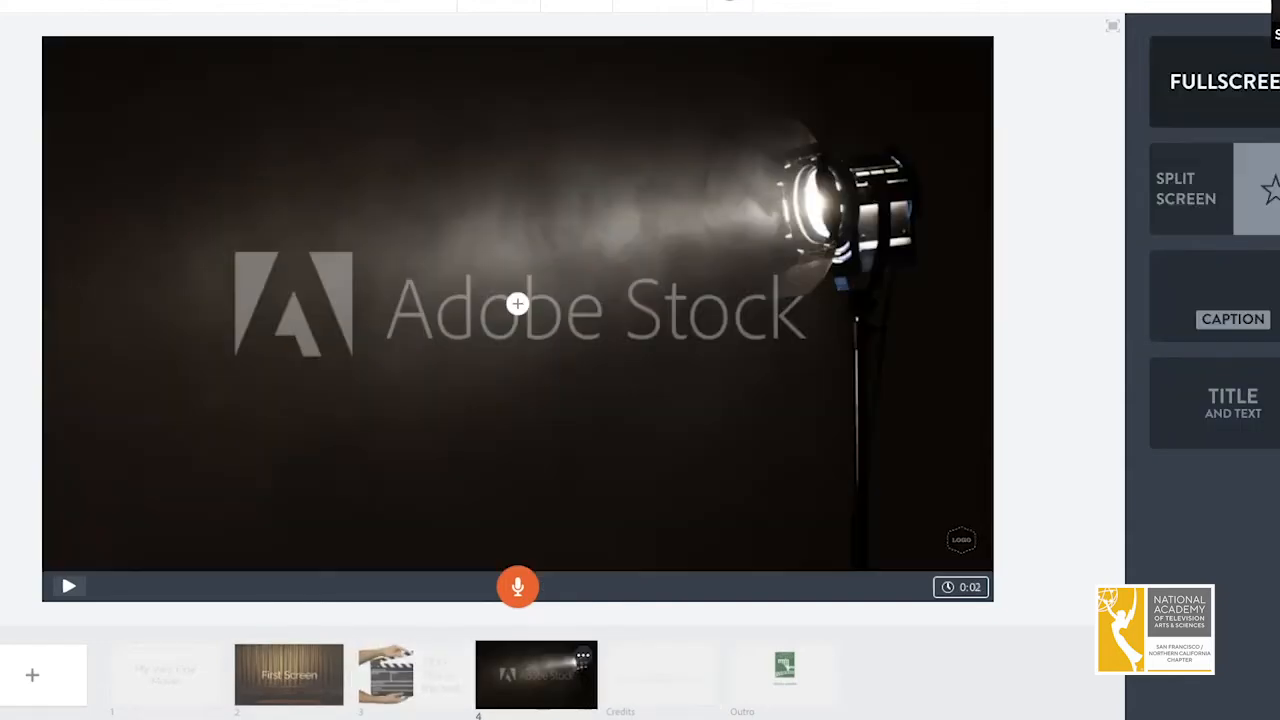
Add an "Open Title" credit with the creator's name at the end of the attribution text on the Credits slide.
{"action": "left_click", "coordinate": [660, 675]}
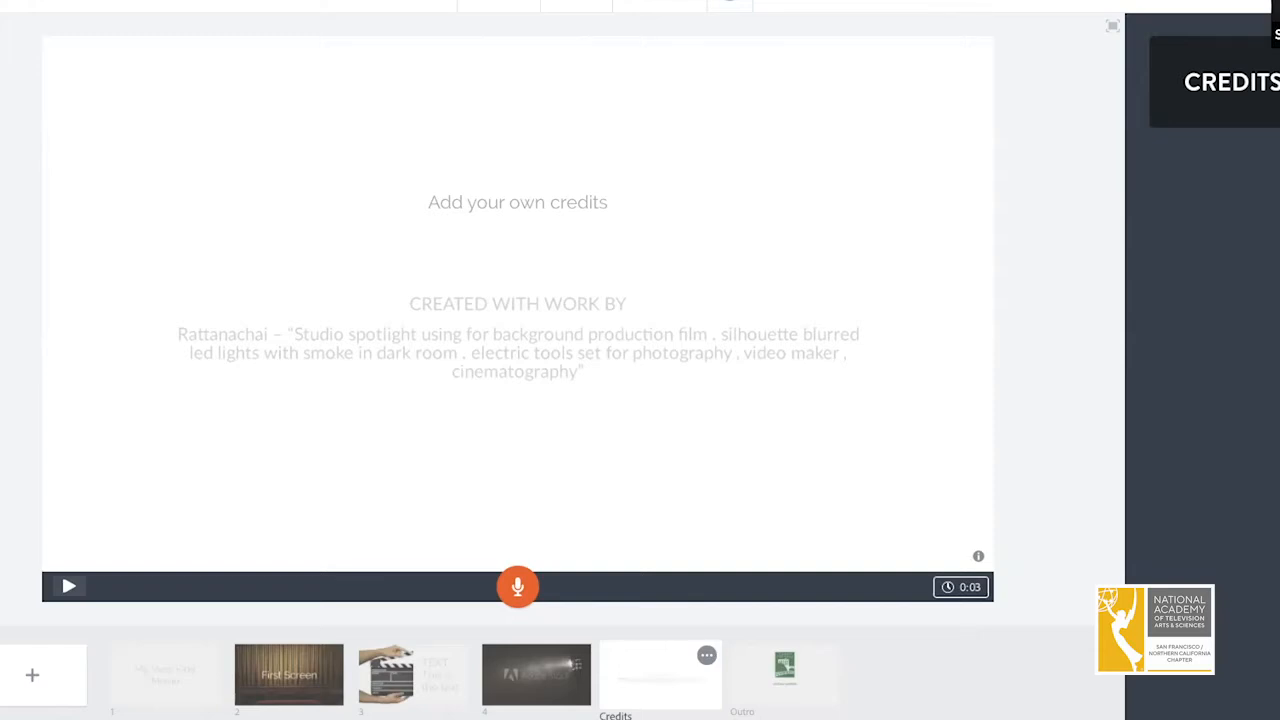
{"action": "left_click", "coordinate": [584, 372]}
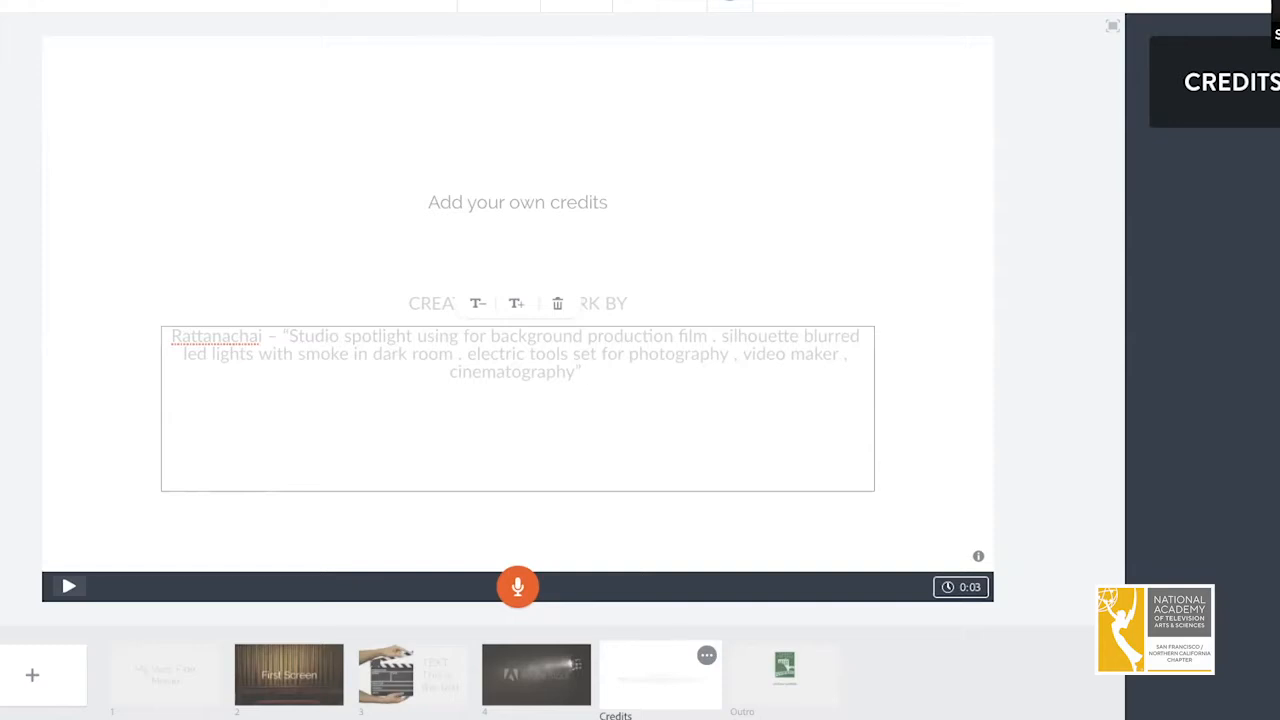
{"action": "type", "text": "Open Titrl"}
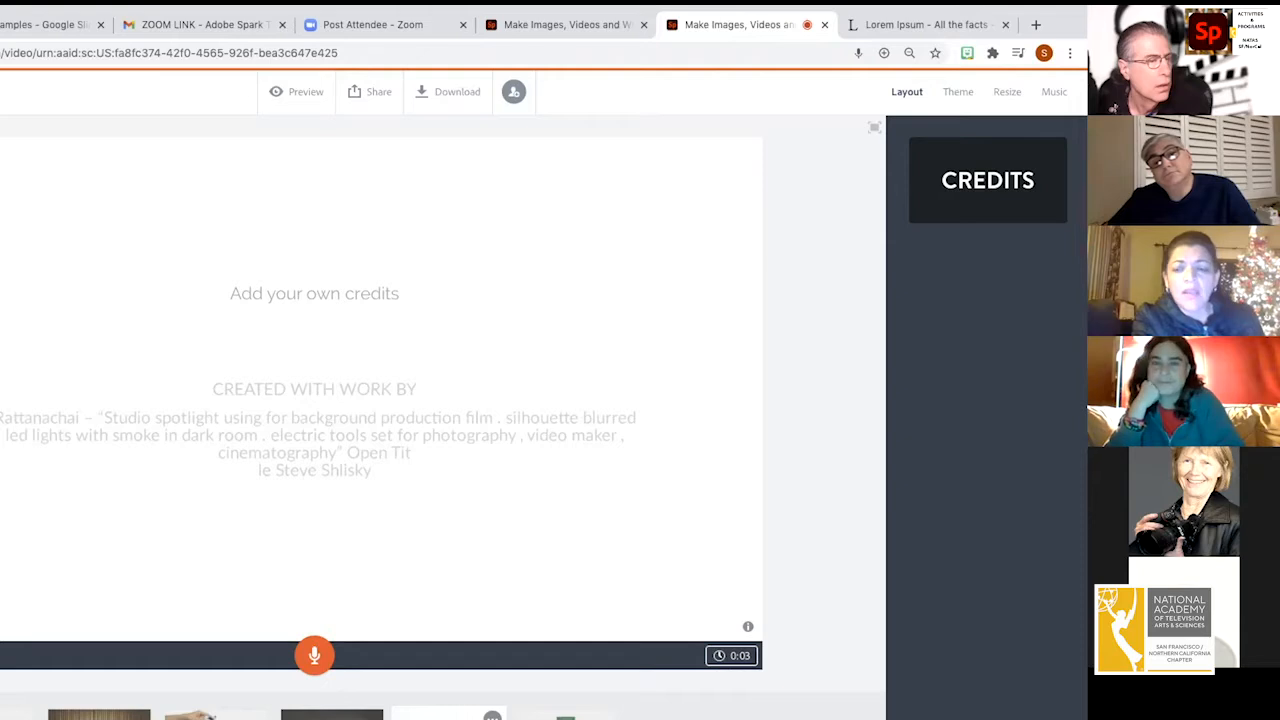
{"action": "key", "text": "BackSpace"}
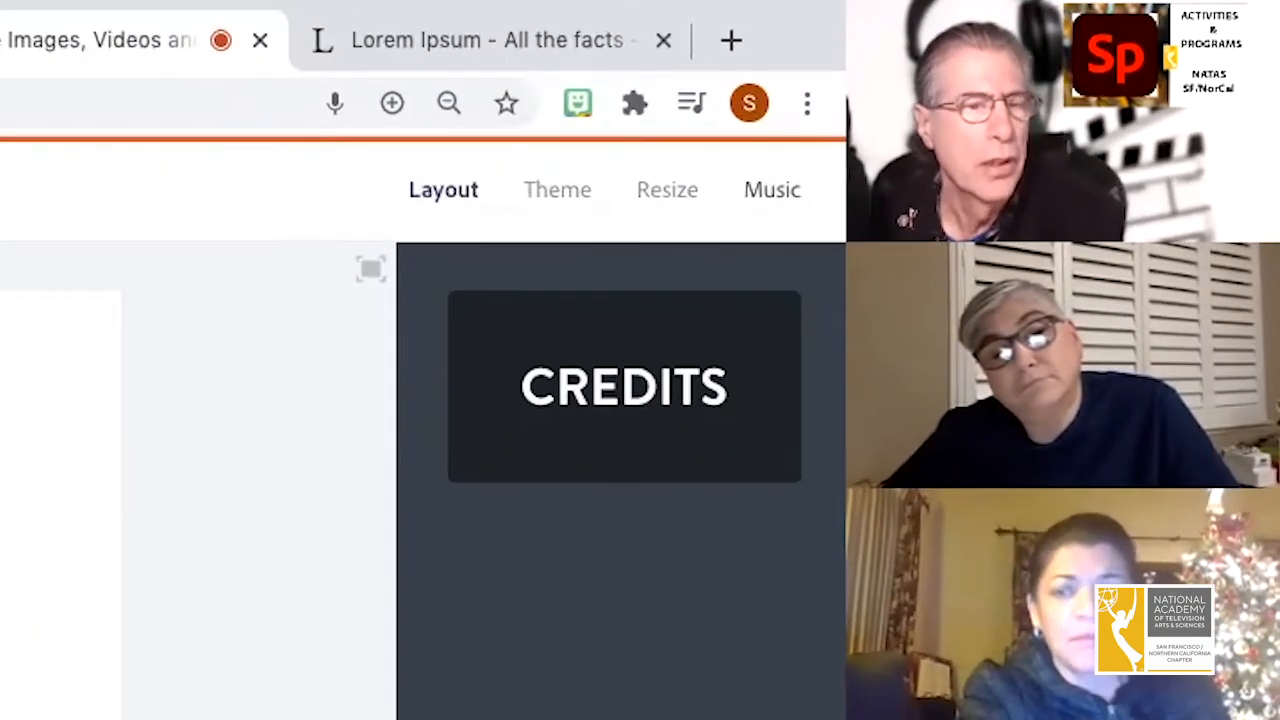
Set the video's background music to the thematic track "Paris 20's".
{"action": "left_click", "coordinate": [852, 161]}
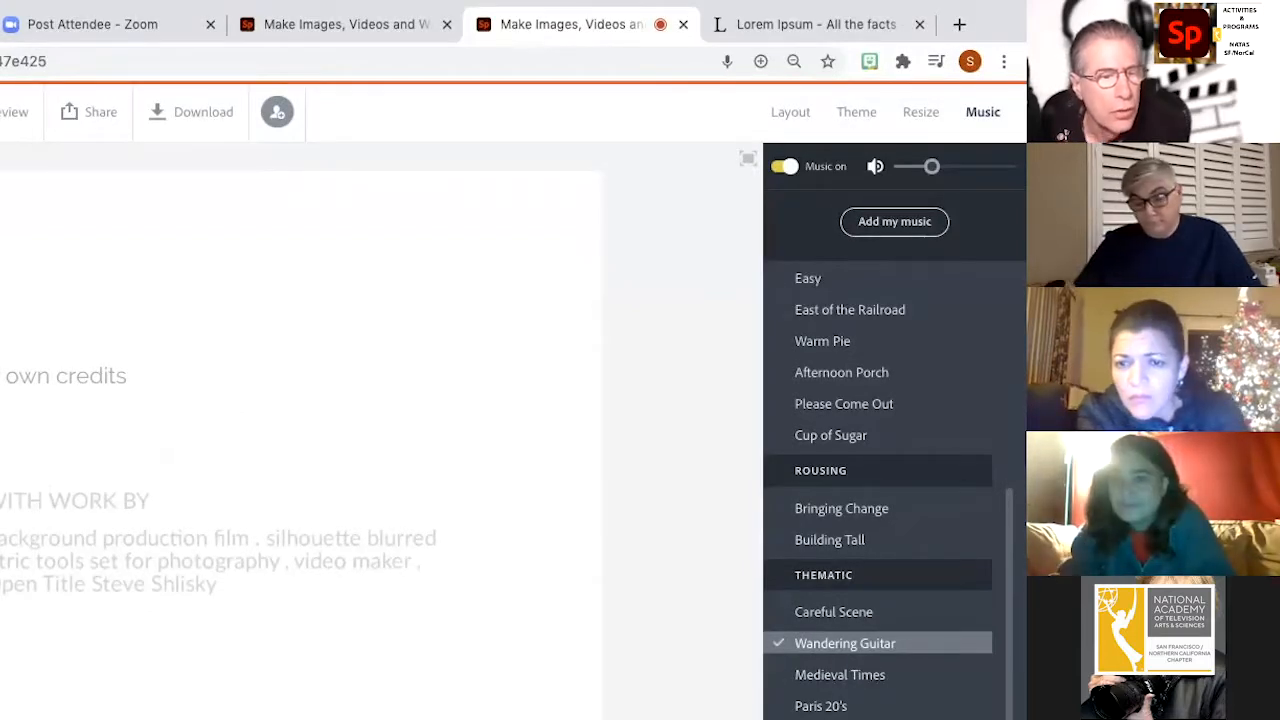
{"action": "left_click", "coordinate": [820, 706]}
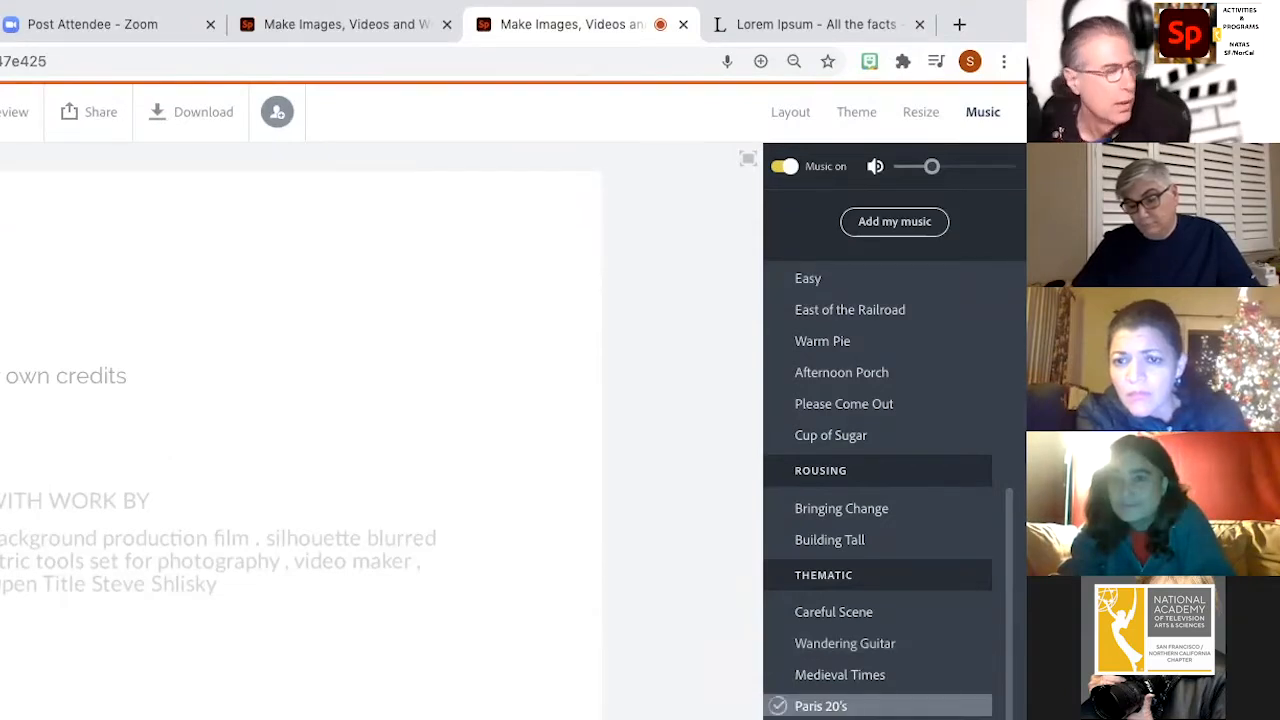
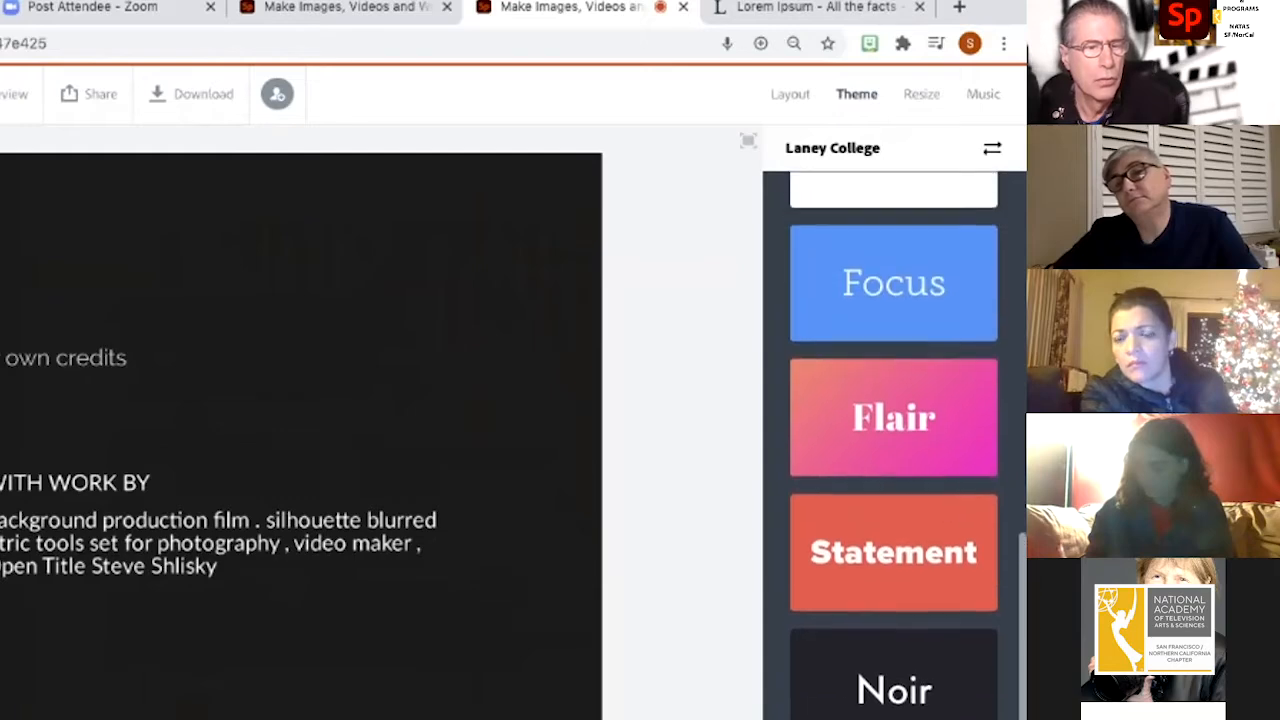
Try the Flair theme, leave the video preview, and apply the Noir theme instead.
{"action": "left_click", "coordinate": [893, 415]}
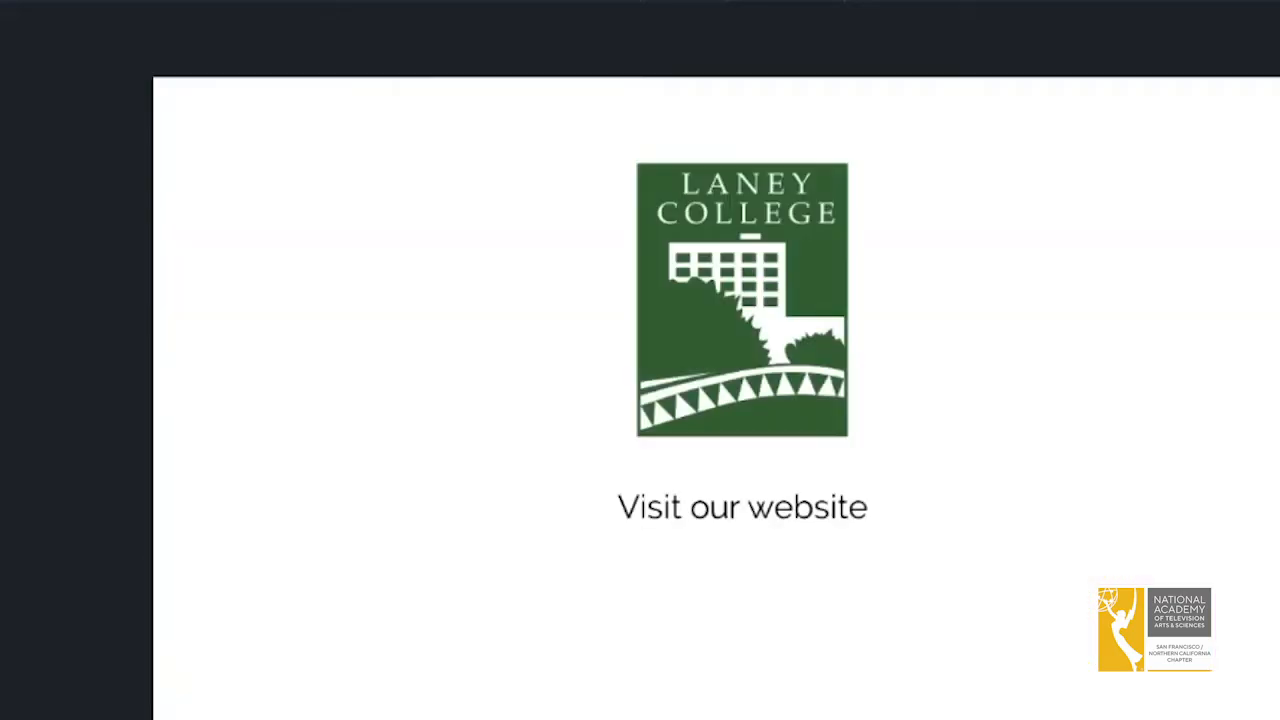
{"action": "key", "text": "Escape"}
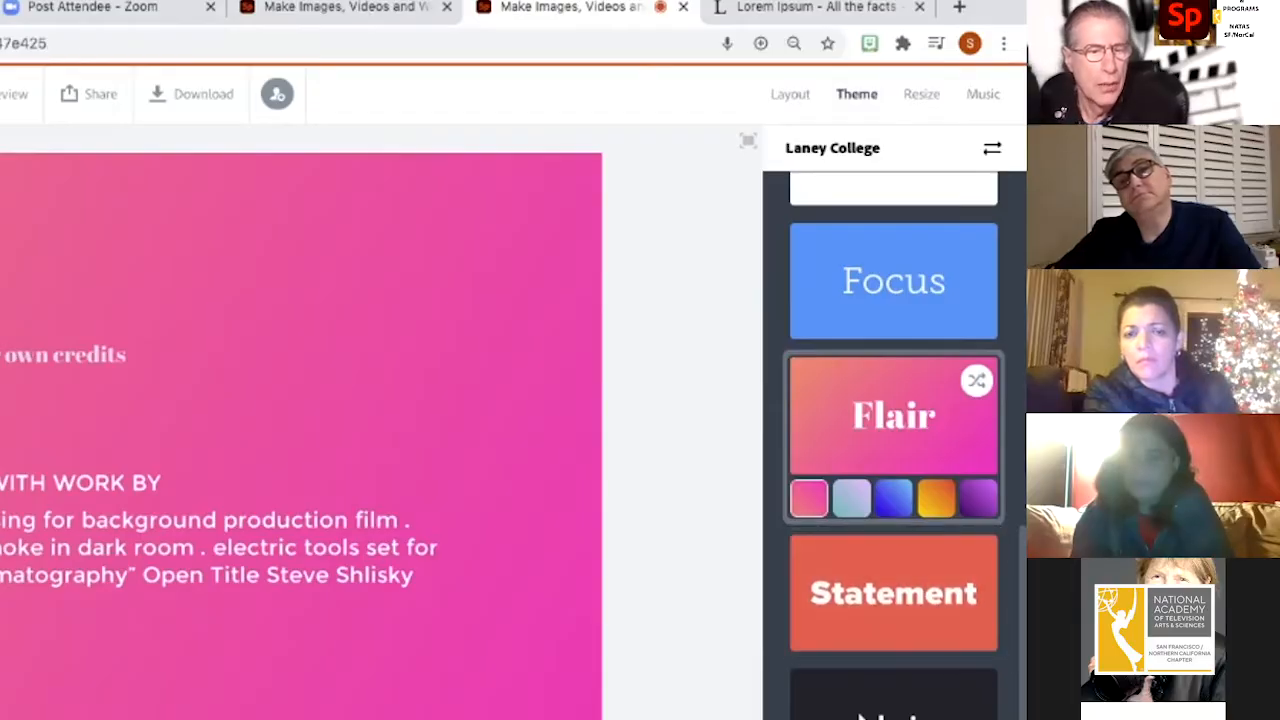
{"action": "left_click", "coordinate": [893, 700]}
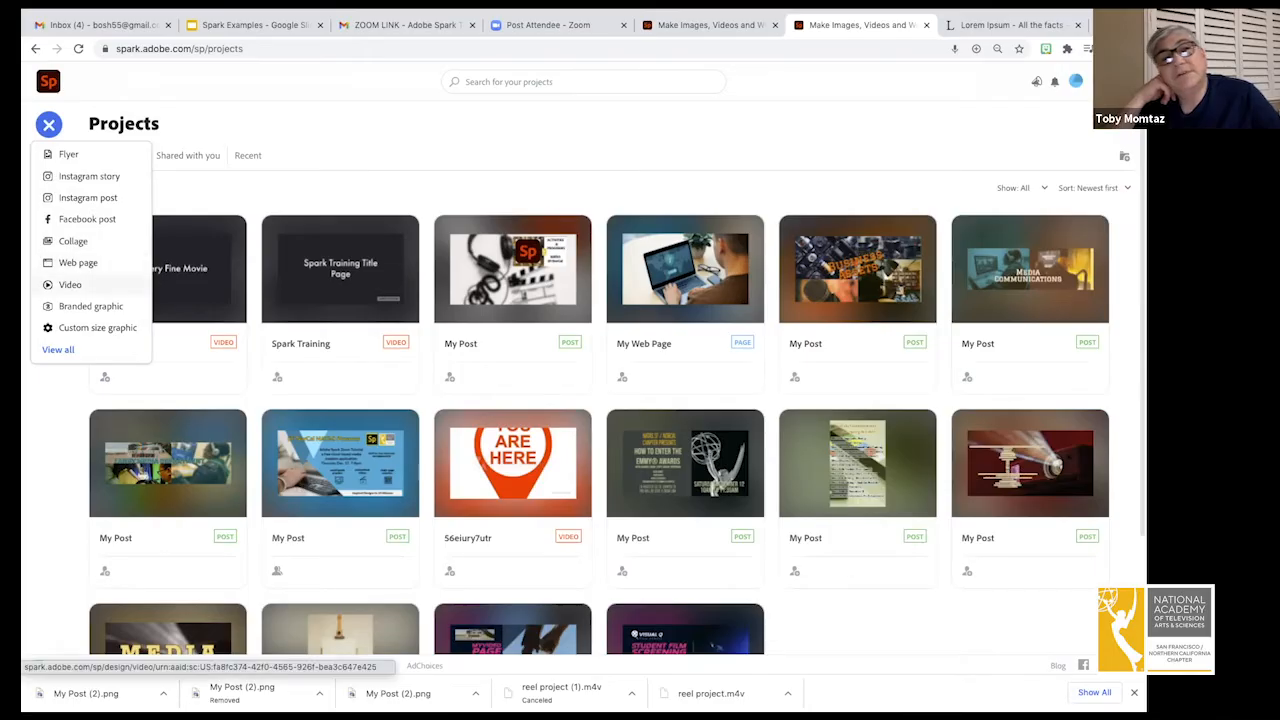
Start a new untitled video to examine the story templates, and go back without picking one.
{"action": "left_click", "coordinate": [69, 283]}
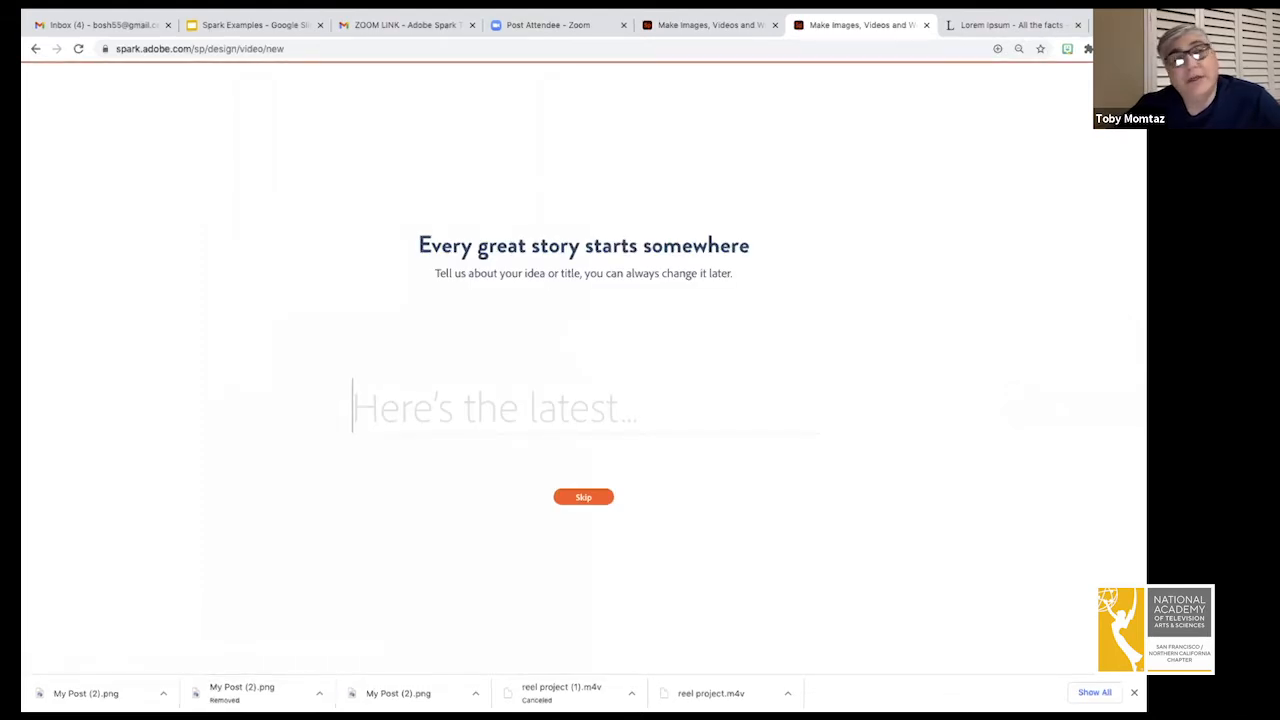
{"action": "left_click", "coordinate": [583, 497]}
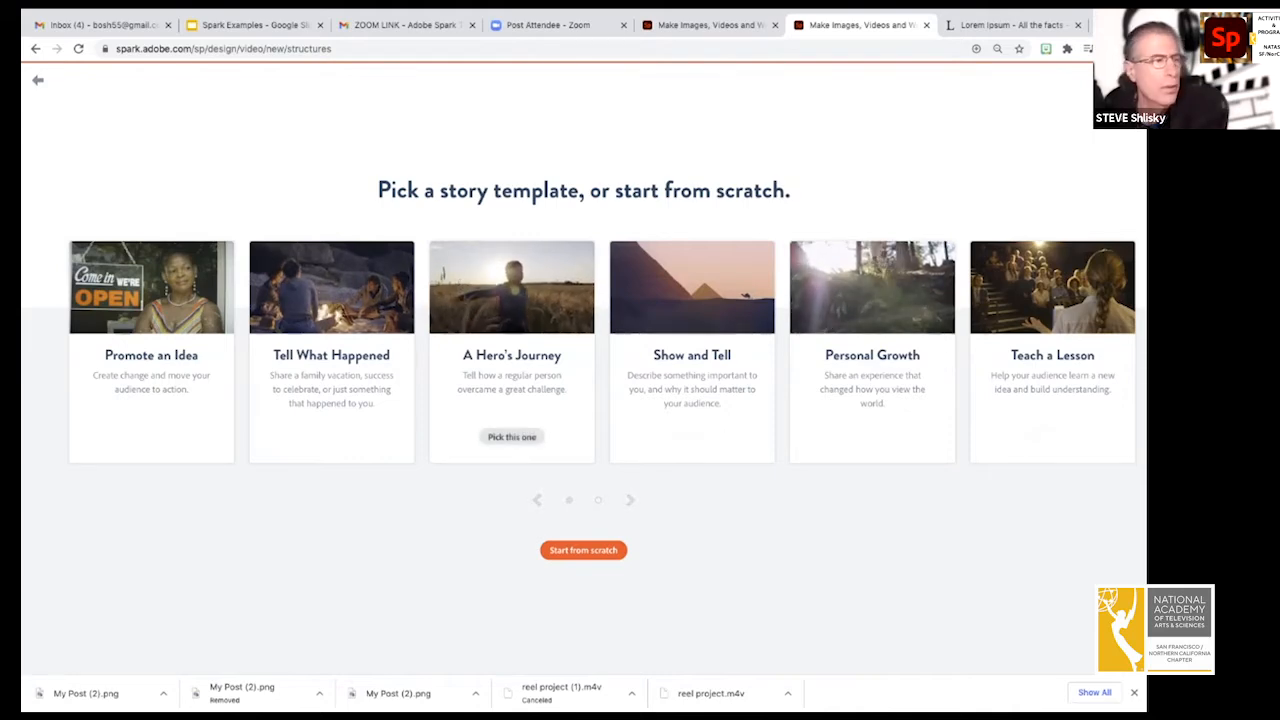
{"action": "left_click", "coordinate": [37, 80]}
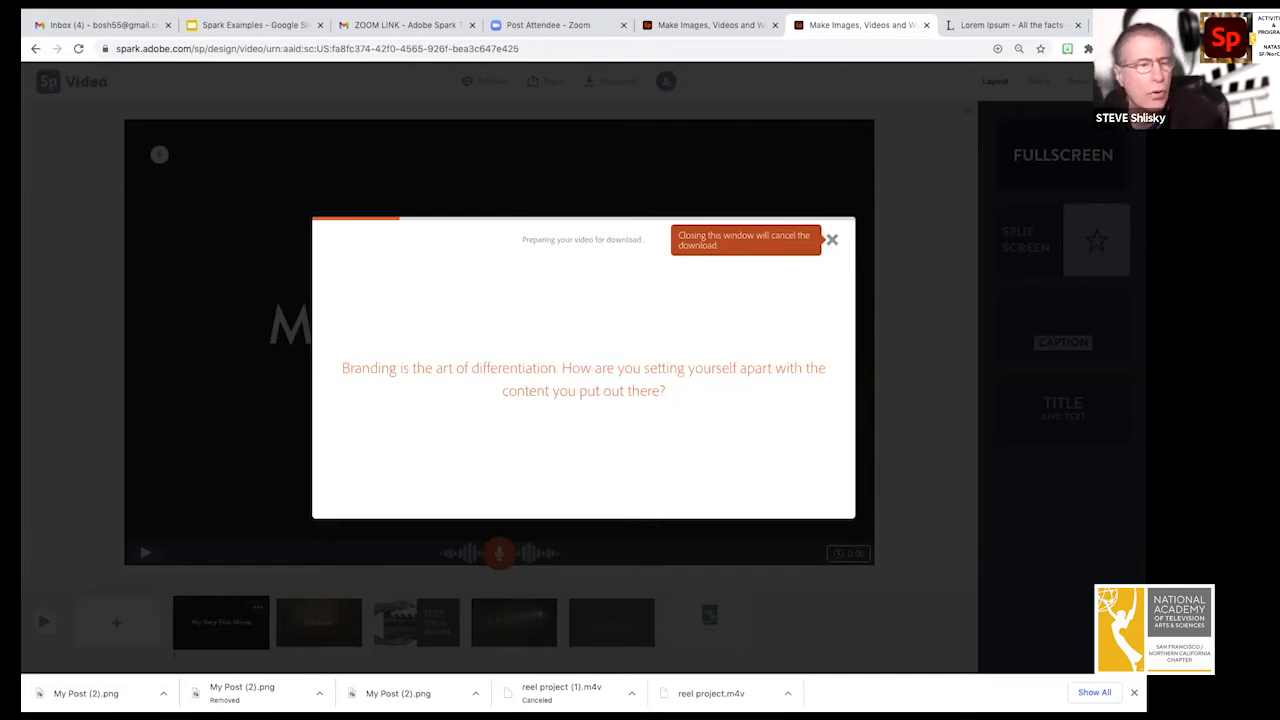
Cancel the movie's download and look at its sharing options.
{"action": "key", "text": "Escape"}
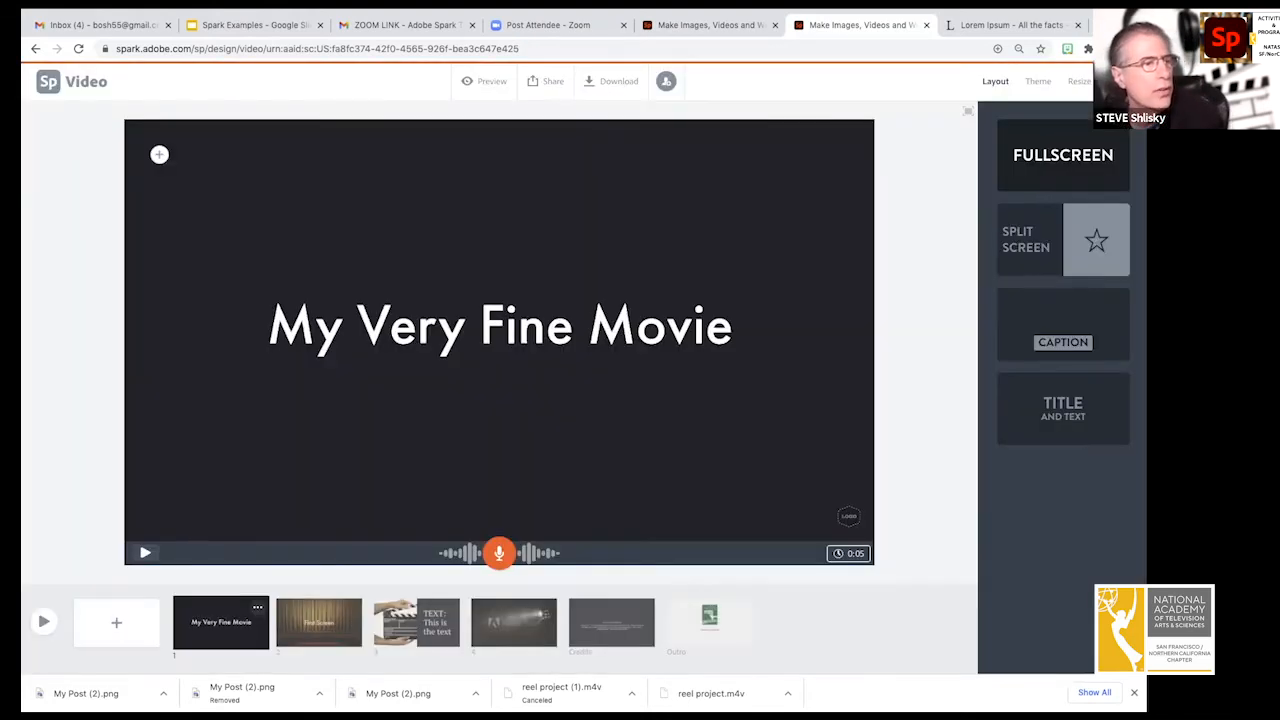
{"action": "left_click", "coordinate": [546, 81]}
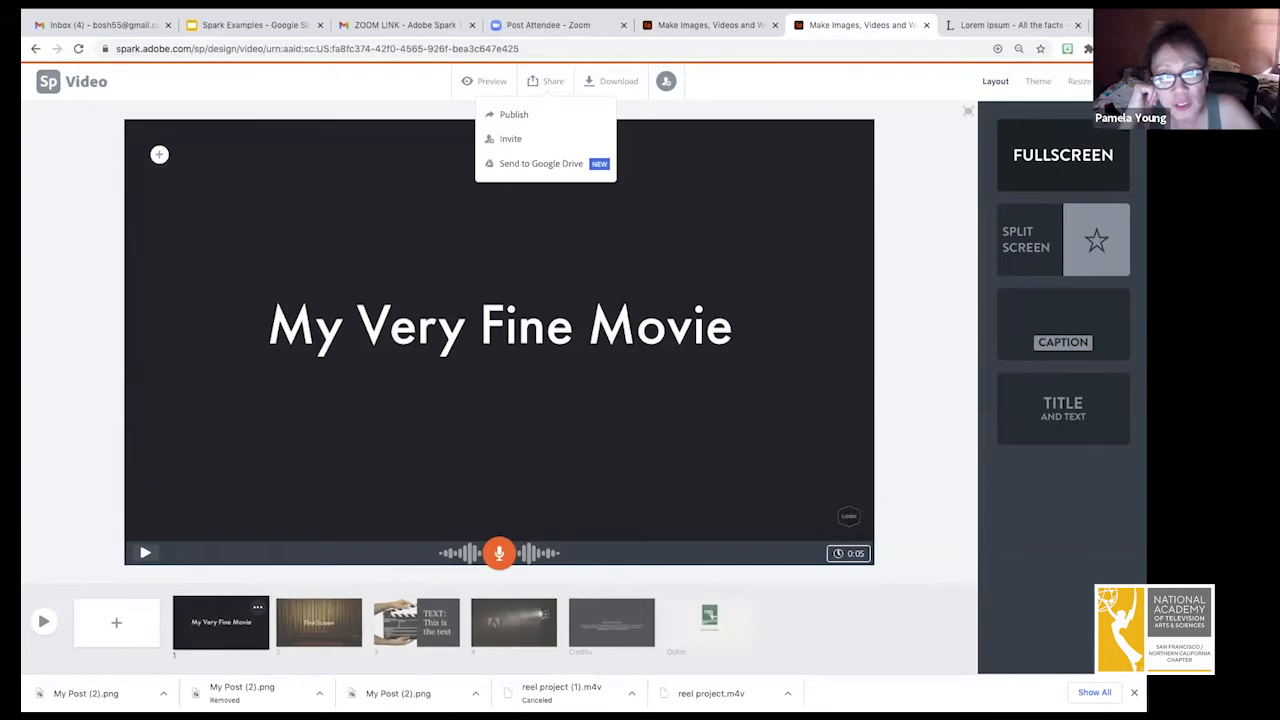
{"action": "key", "text": "Escape"}
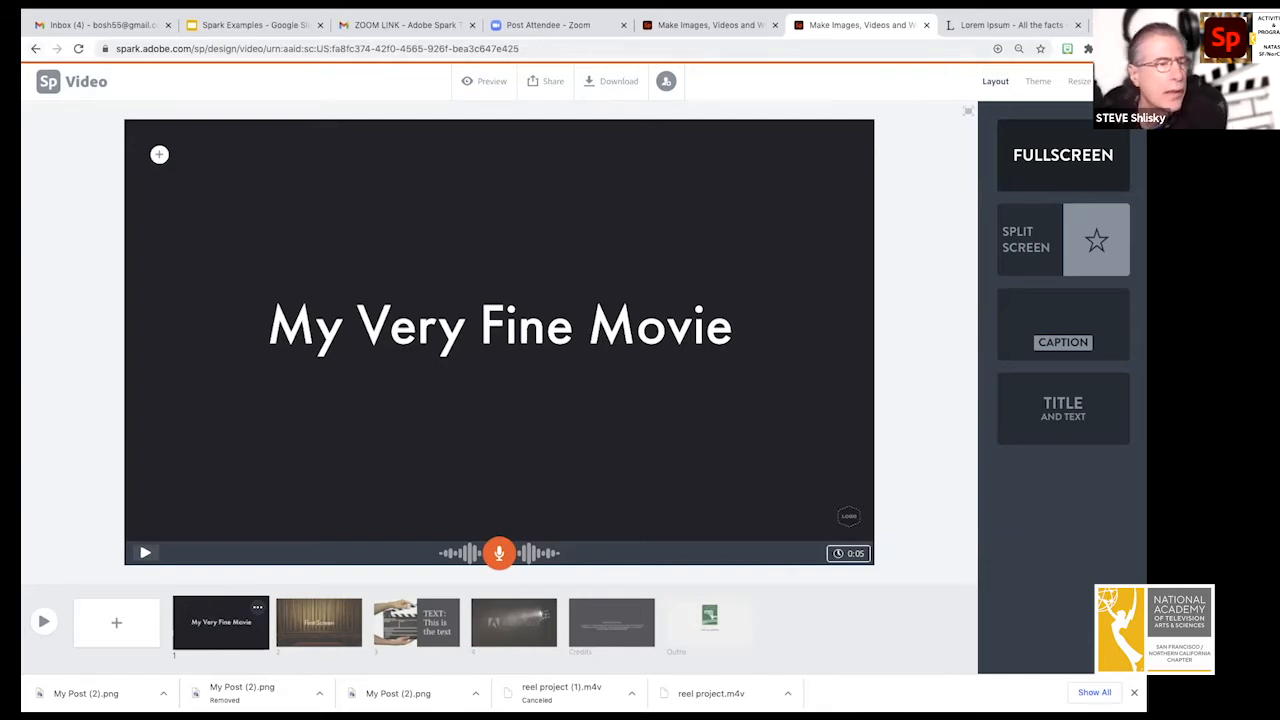
Return to the projects overview and create a new Facebook post.
{"action": "key", "text": "alt+Left"}
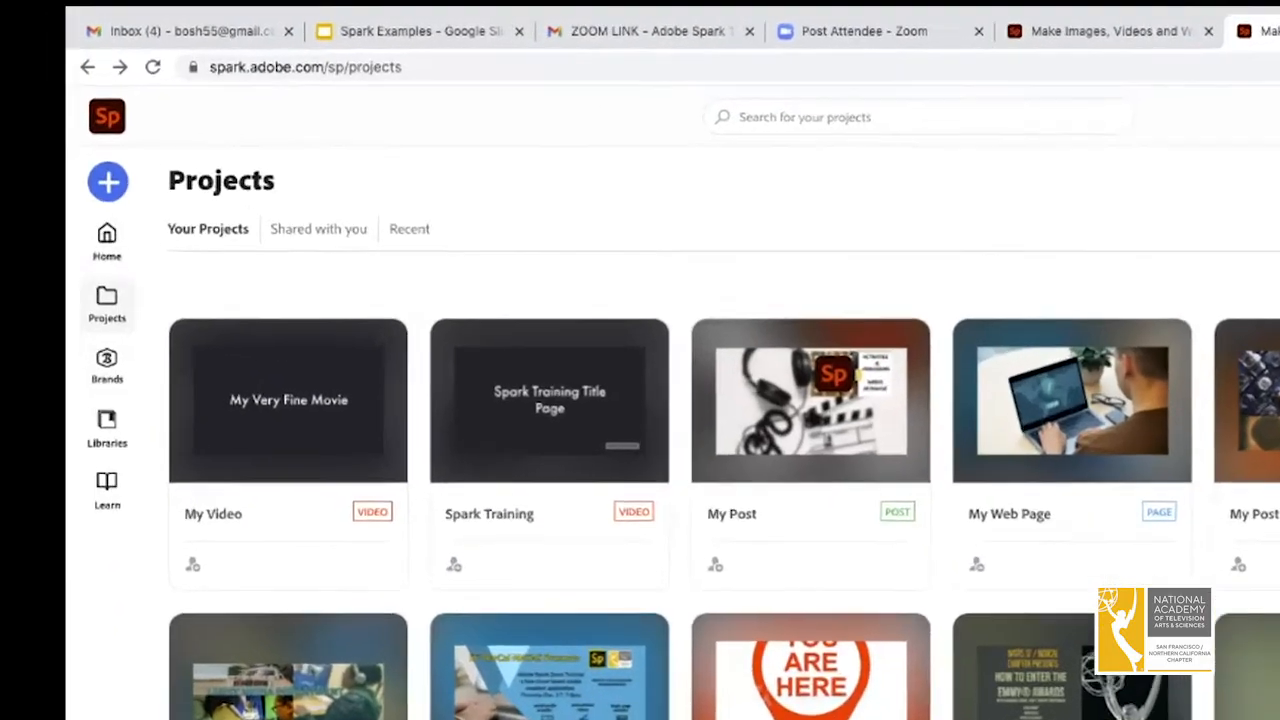
{"action": "left_click", "coordinate": [54, 129]}
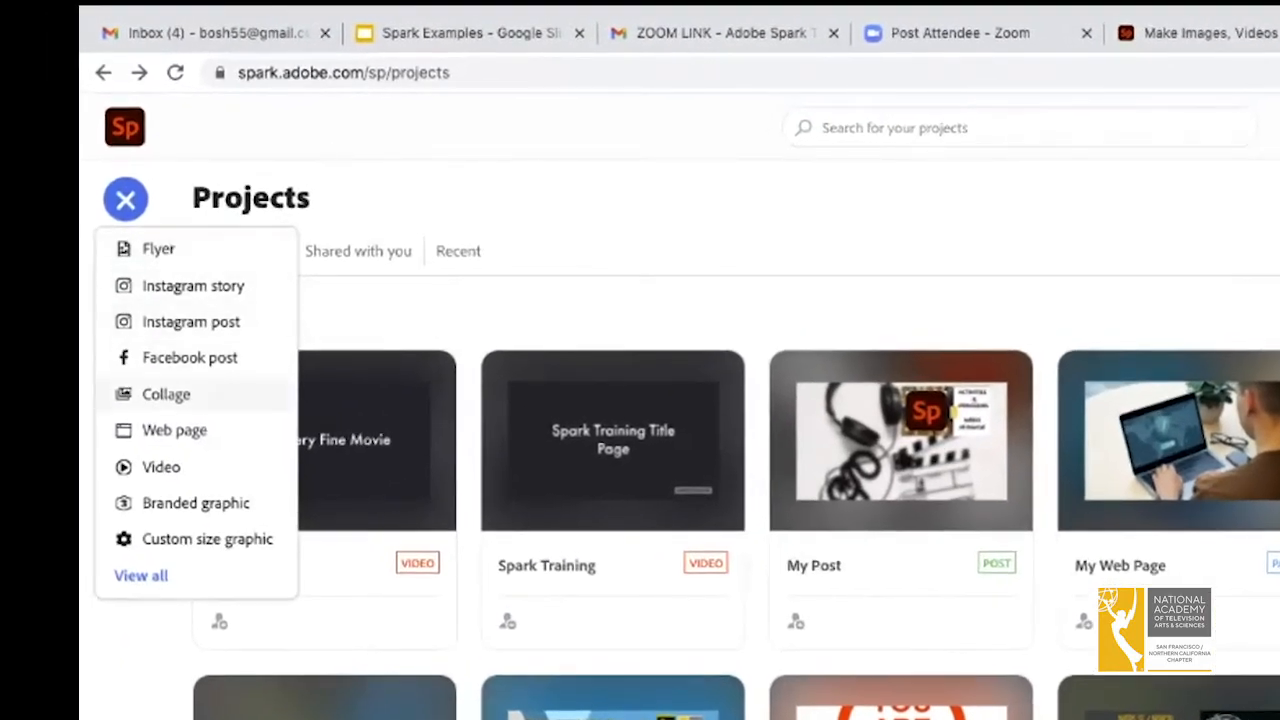
{"action": "left_click", "coordinate": [190, 357]}
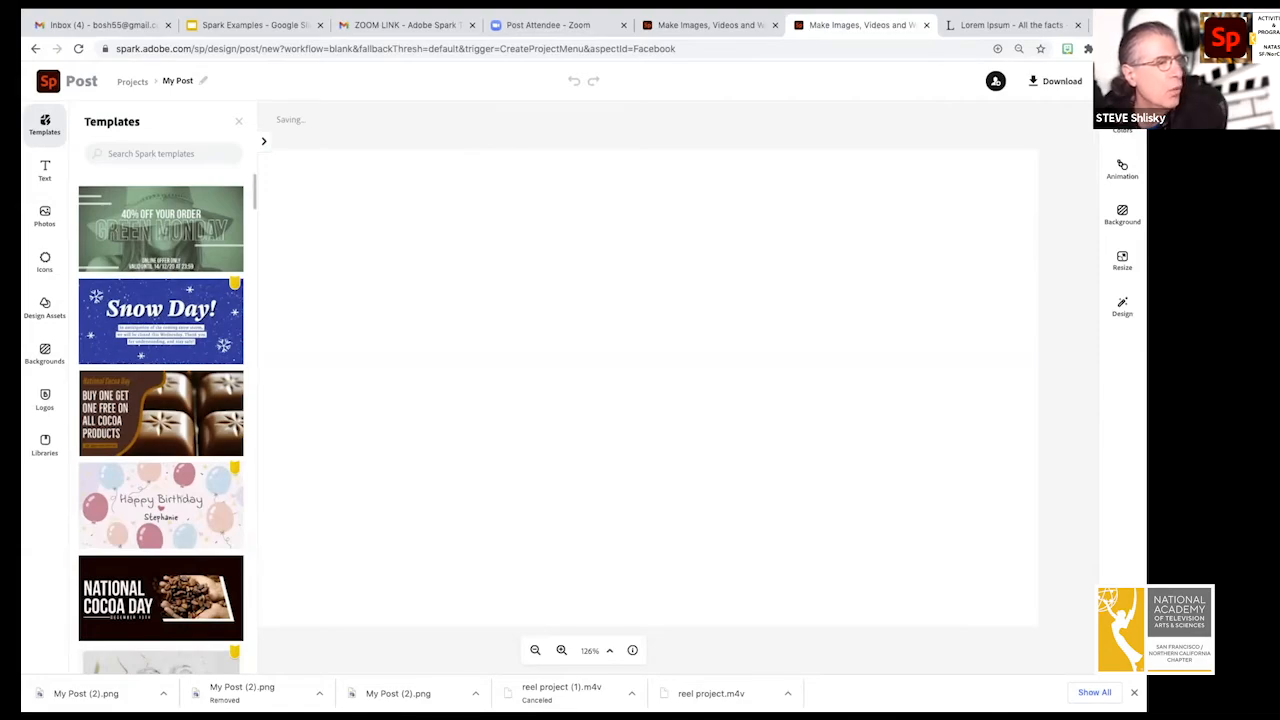
Browse the post templates, search them for "film", and create a project from the premium "EN FILM" festival brochure template.
{"action": "scroll", "coordinate": [160, 420], "scroll_direction": "down", "scroll_amount": 5}
{"action": "scroll", "coordinate": [160, 420], "scroll_direction": "down", "scroll_amount": 15}
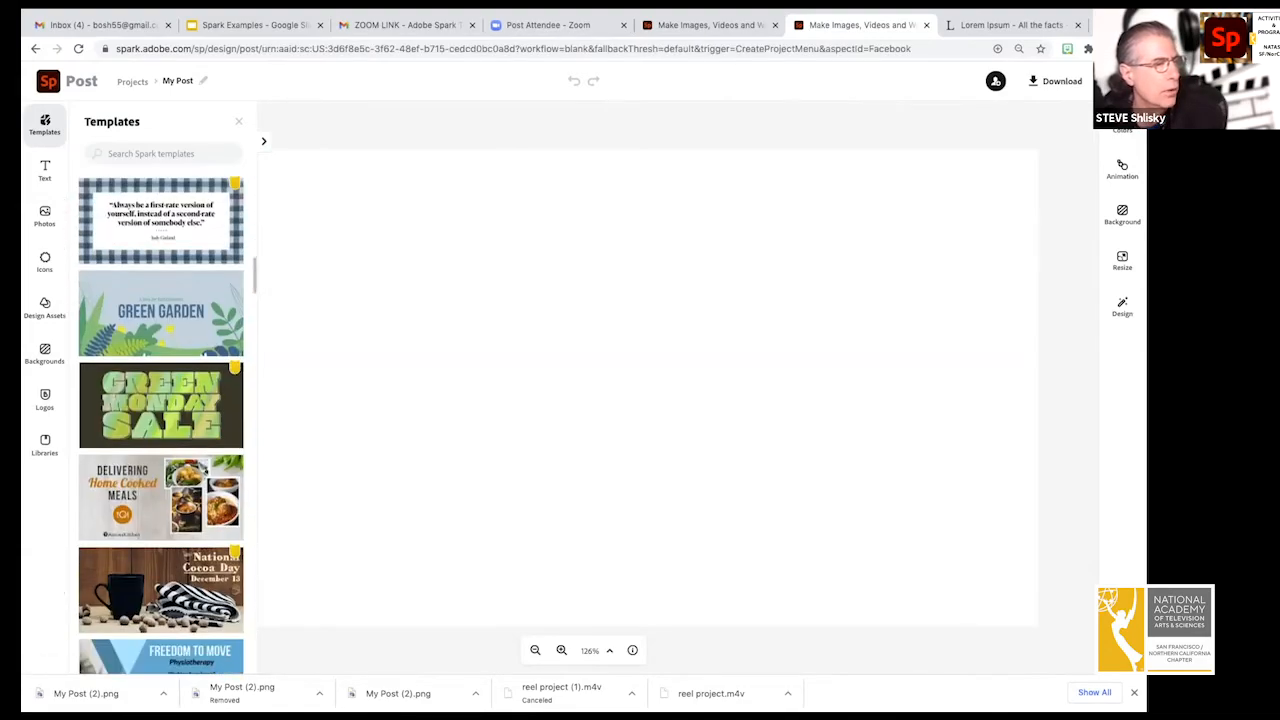
{"action": "scroll", "coordinate": [160, 420], "scroll_direction": "down", "scroll_amount": 15}
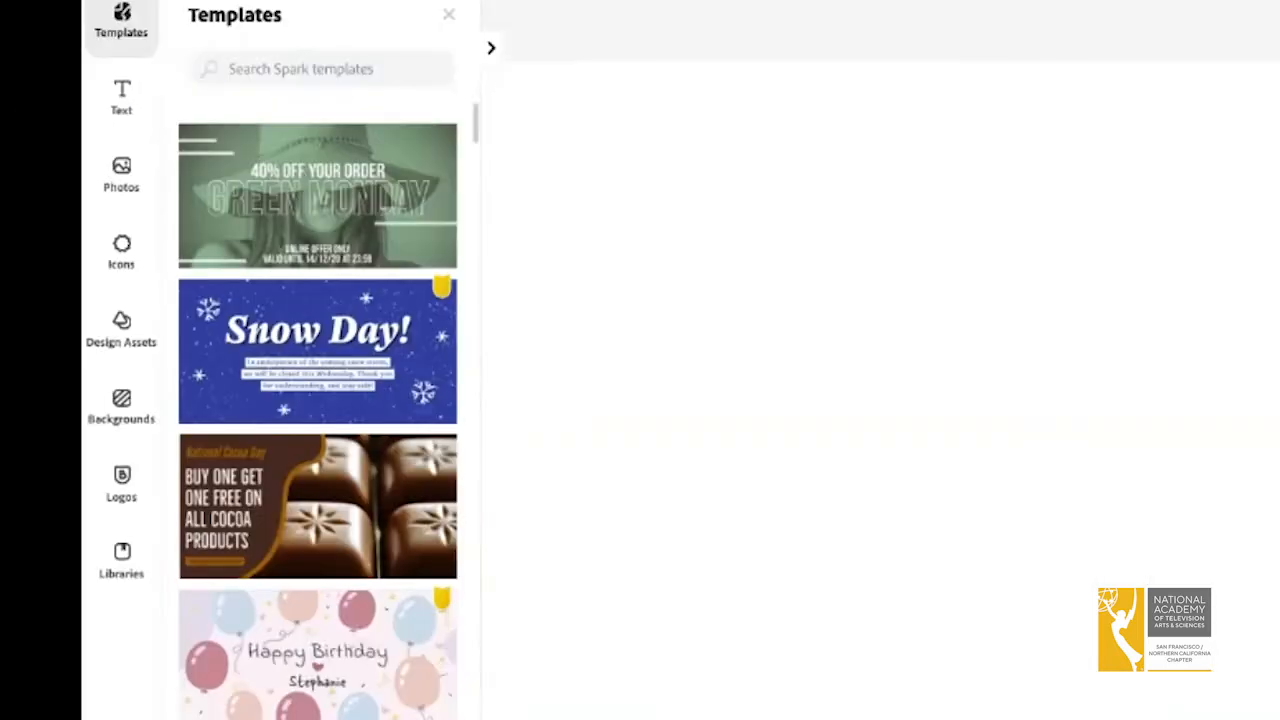
{"action": "left_click", "coordinate": [300, 68]}
{"action": "type", "text": "fil"}
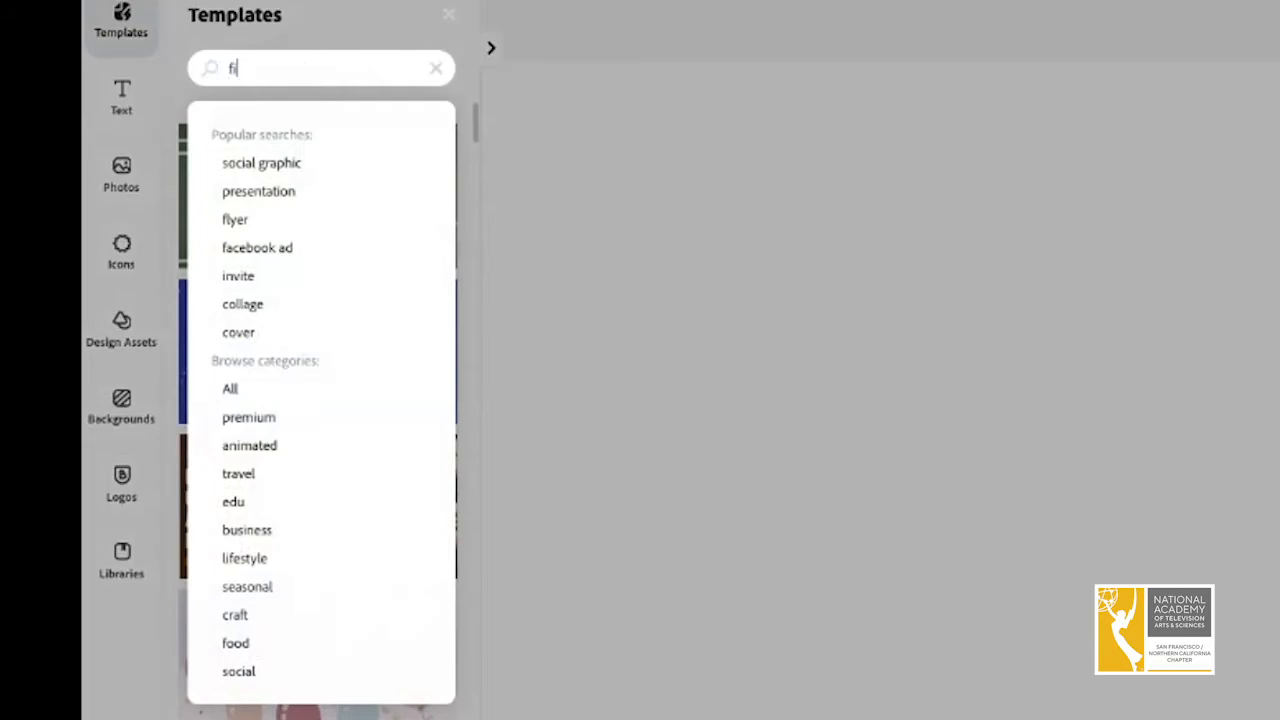
{"action": "type", "text": "m"}
{"action": "key", "text": "Return"}
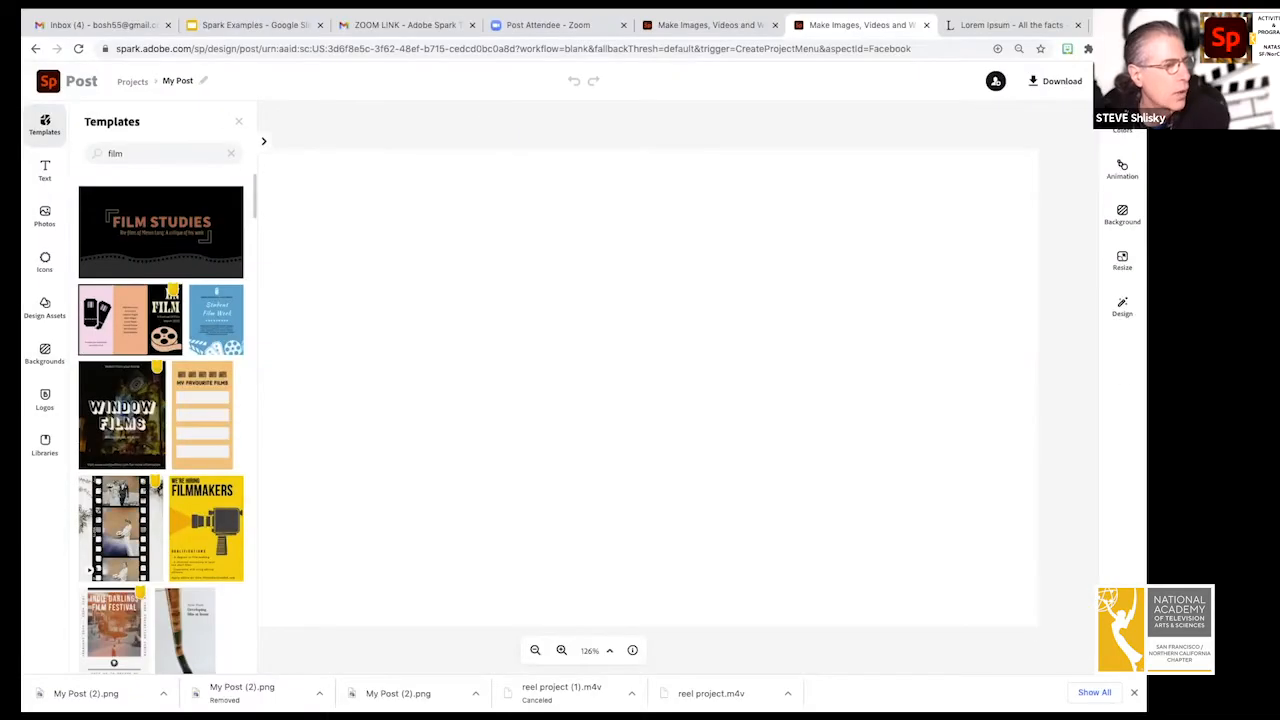
{"action": "left_click", "coordinate": [130, 320]}
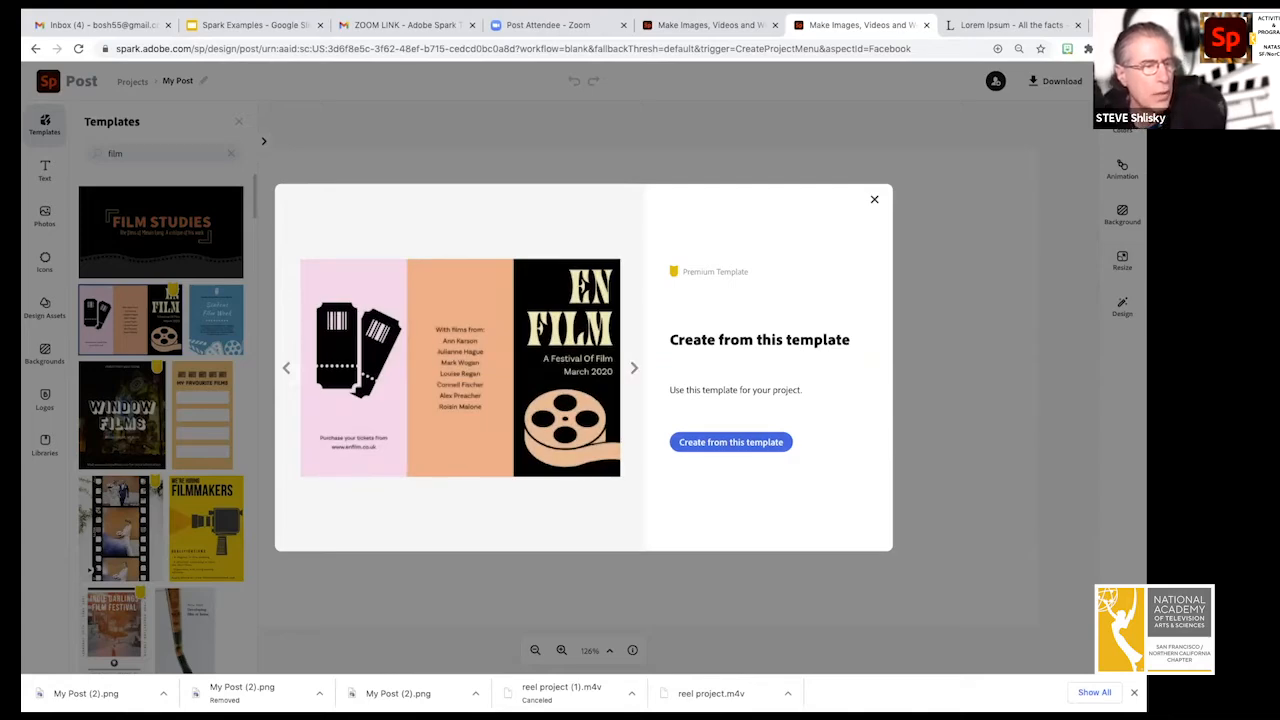
{"action": "left_click", "coordinate": [731, 442]}
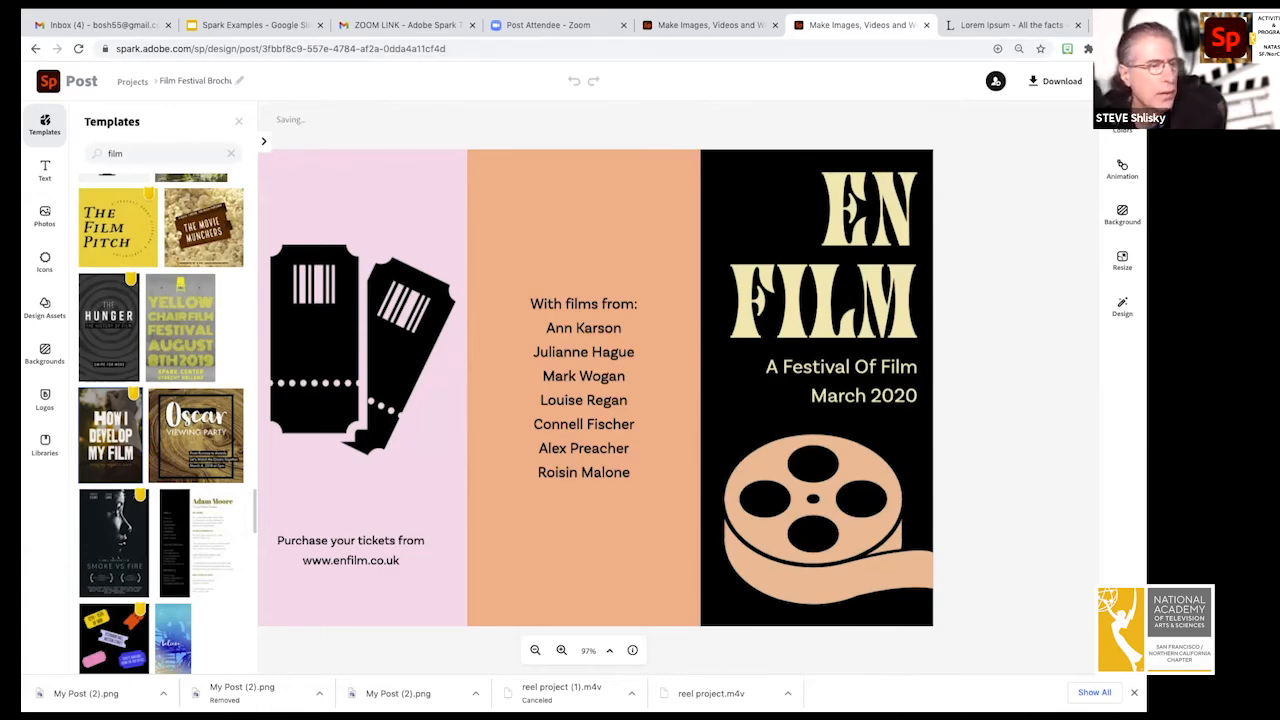
Replace the film-maker list in the brochure's middle panel with the text "SF NATAS Emmy Recipient Screening".
{"action": "left_click", "coordinate": [583, 388]}
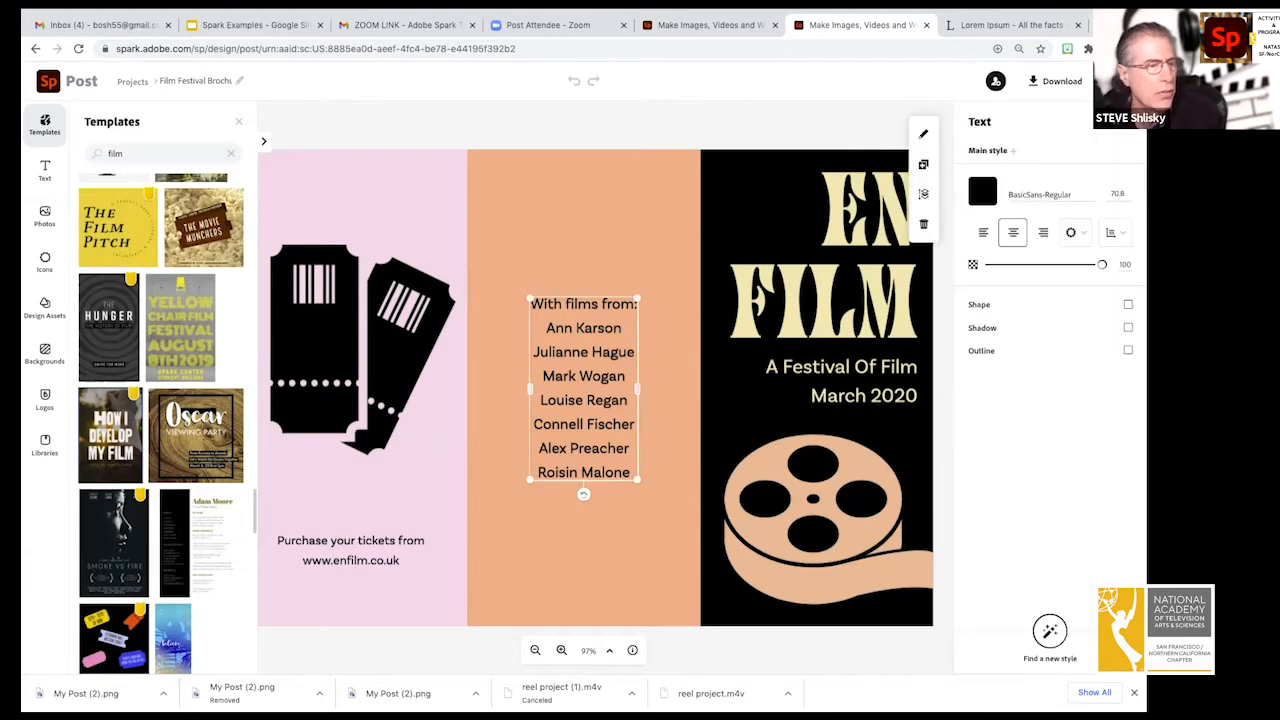
{"action": "left_click", "coordinate": [583, 388]}
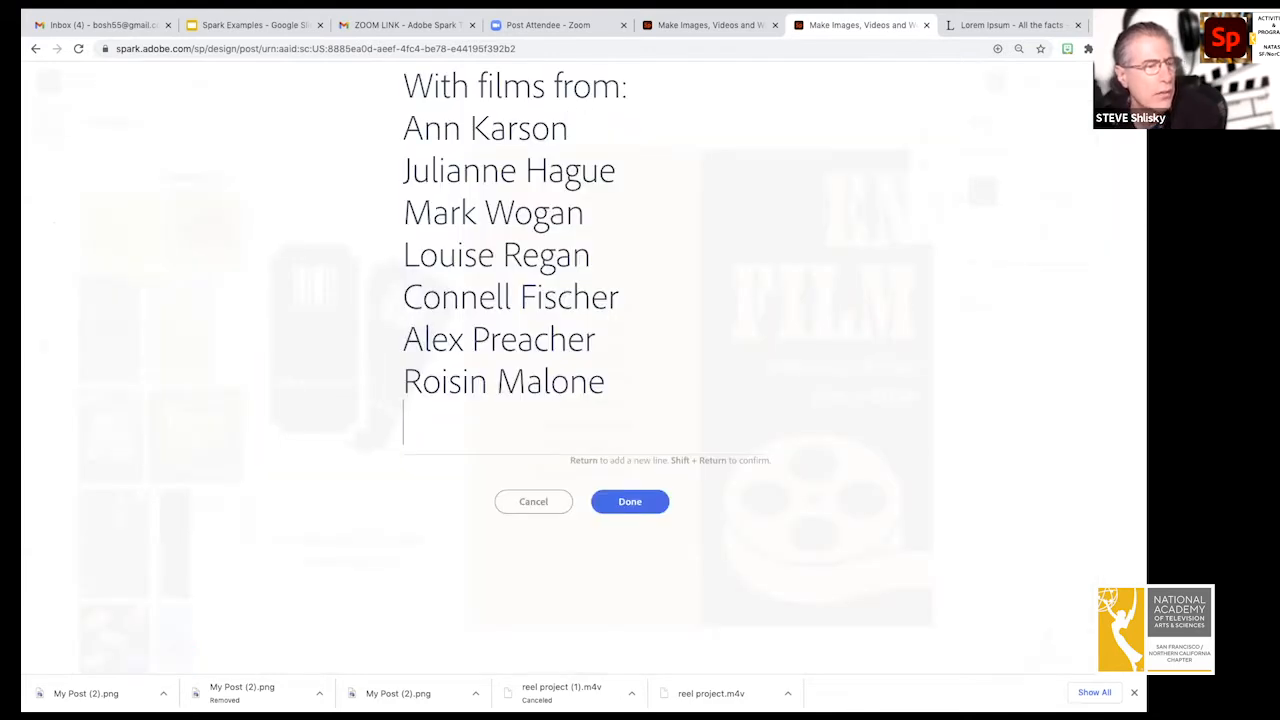
{"action": "key", "text": "shift+Up"}
{"action": "key", "text": "shift+Up"}
{"action": "key", "text": "shift+Up"}
{"action": "key", "text": "shift+Up"}
{"action": "key", "text": "shift+Up"}
{"action": "key", "text": "shift+Up"}
{"action": "key", "text": "shift+Up"}
{"action": "key", "text": "shift+Up"}
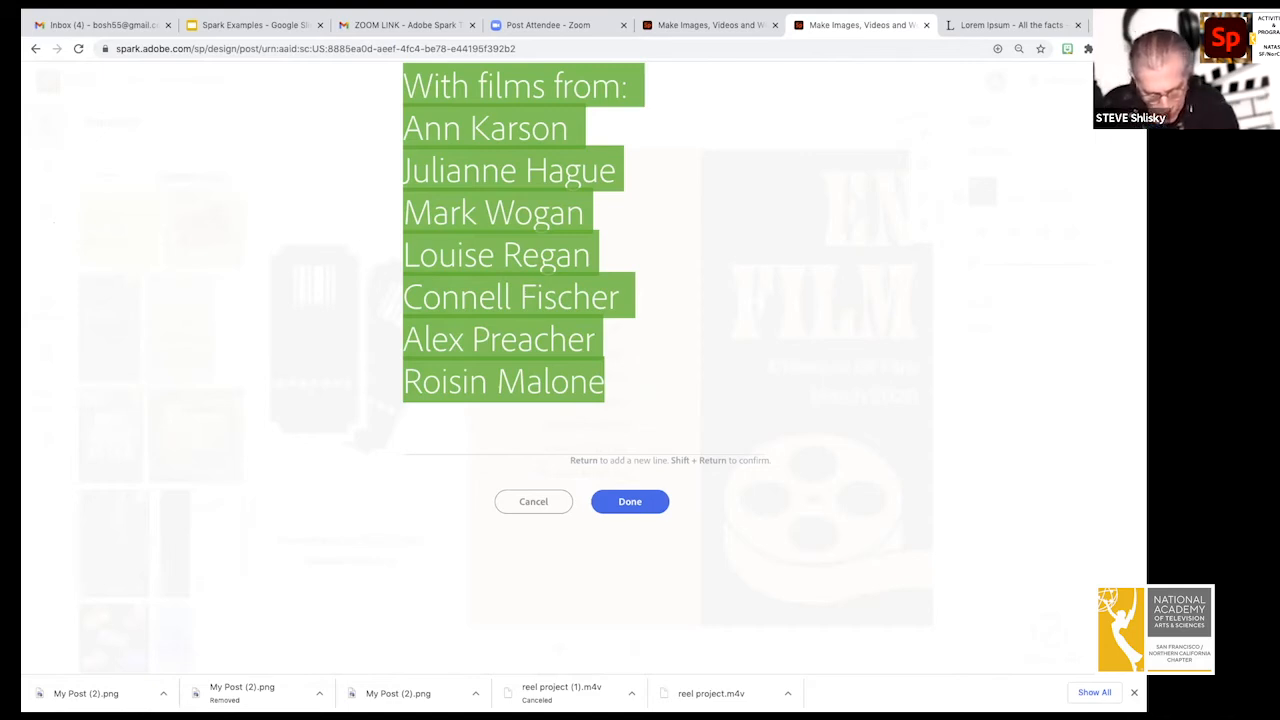
{"action": "type", "text": "N"}
{"action": "key", "text": "BackSpace"}
{"action": "type", "text": "SF NATAS"}
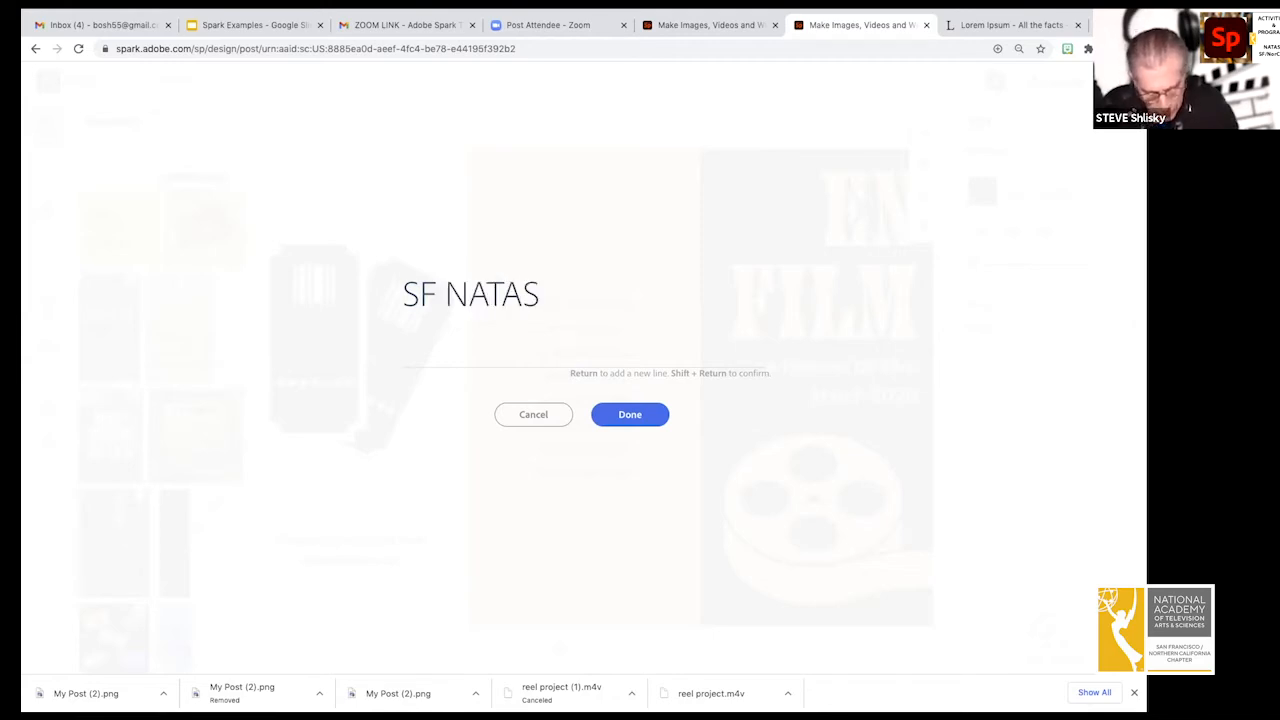
{"action": "type", "text": " Em"}
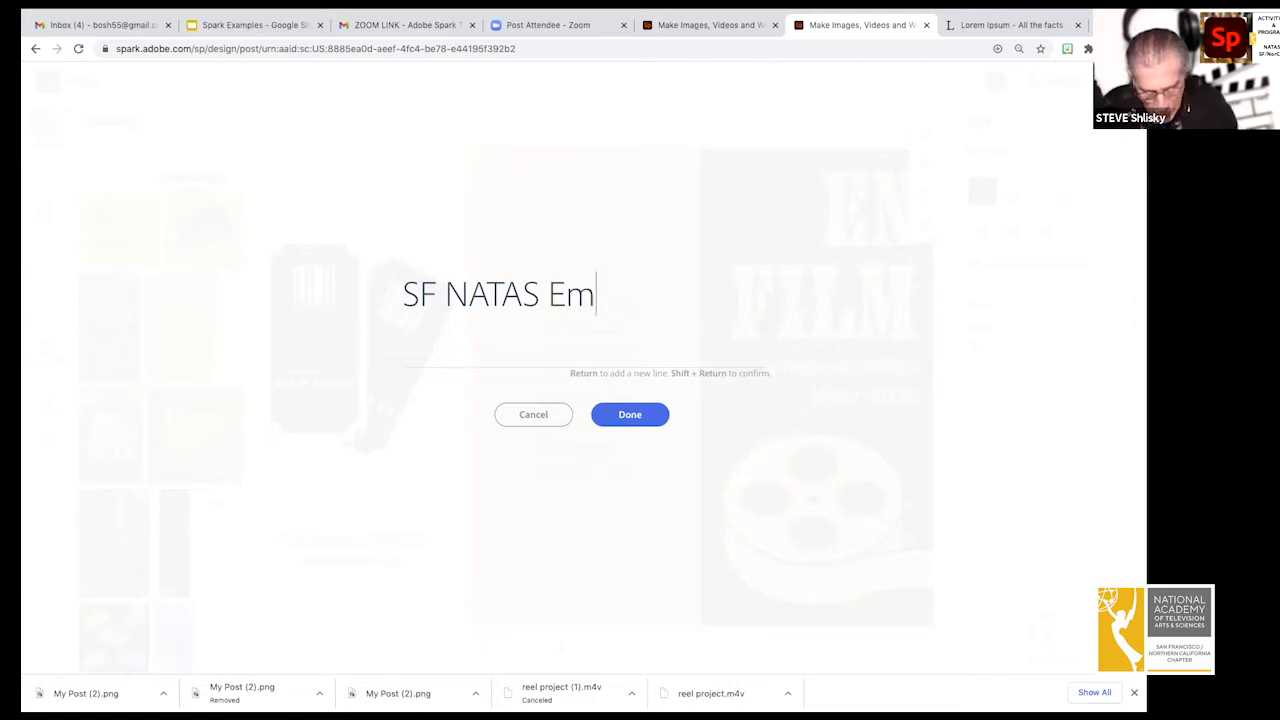
{"action": "type", "text": "my Rec"}
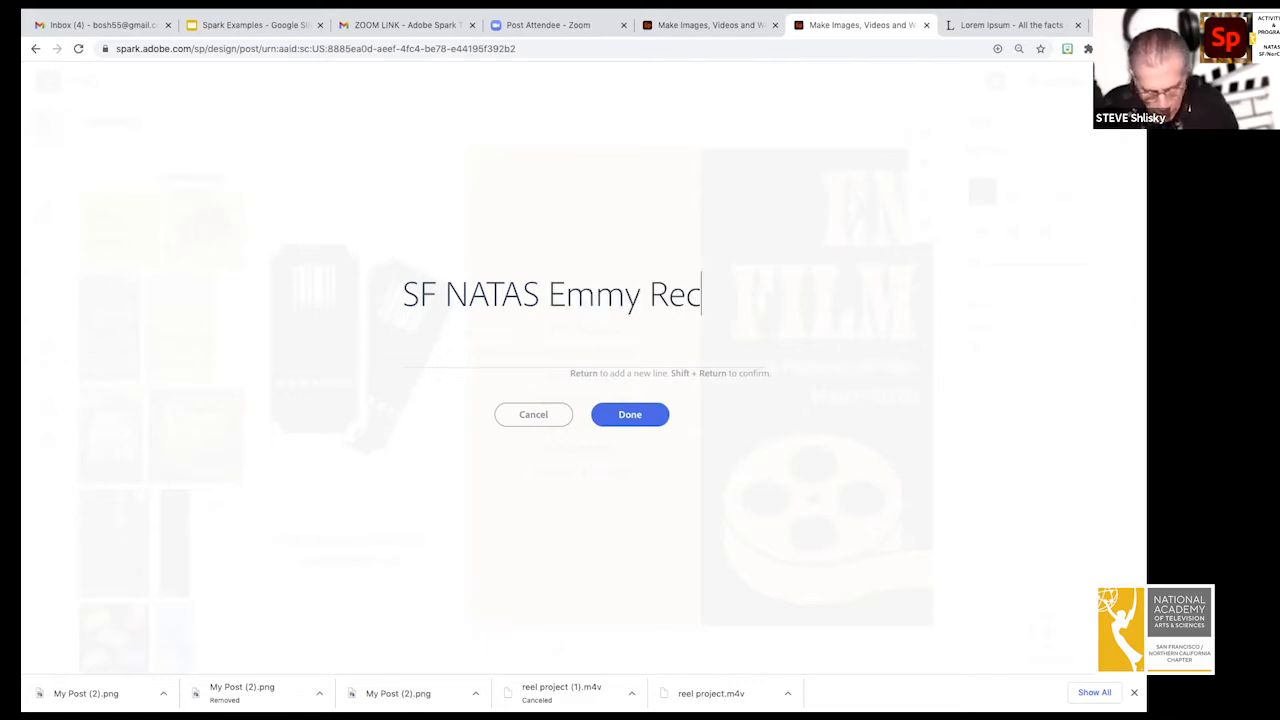
{"action": "type", "text": "i"}
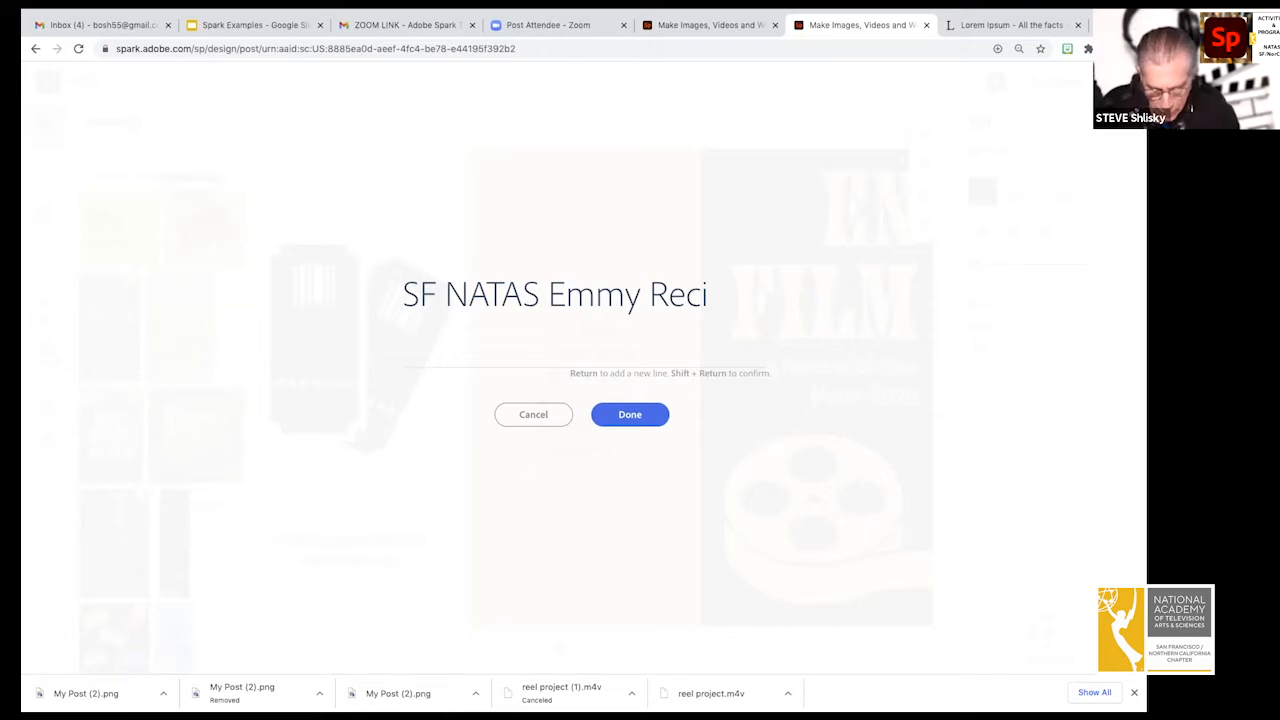
{"action": "type", "text": "p"}
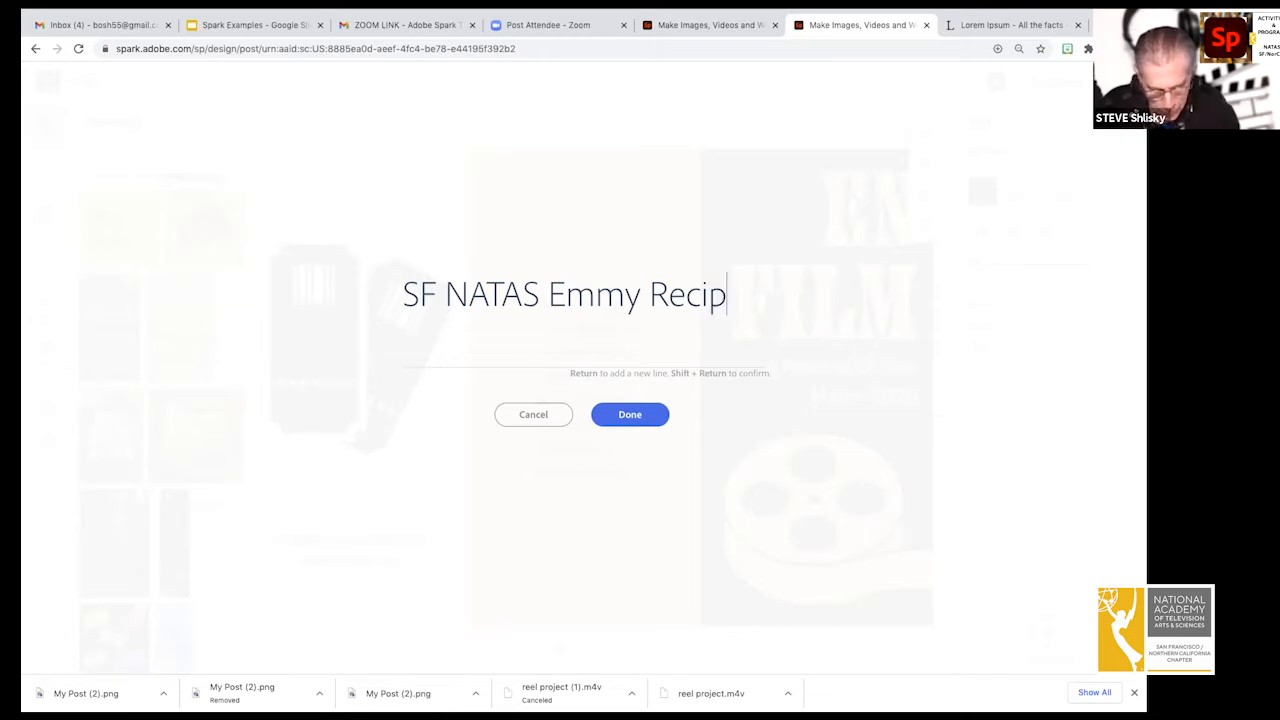
{"action": "type", "text": "ient"}
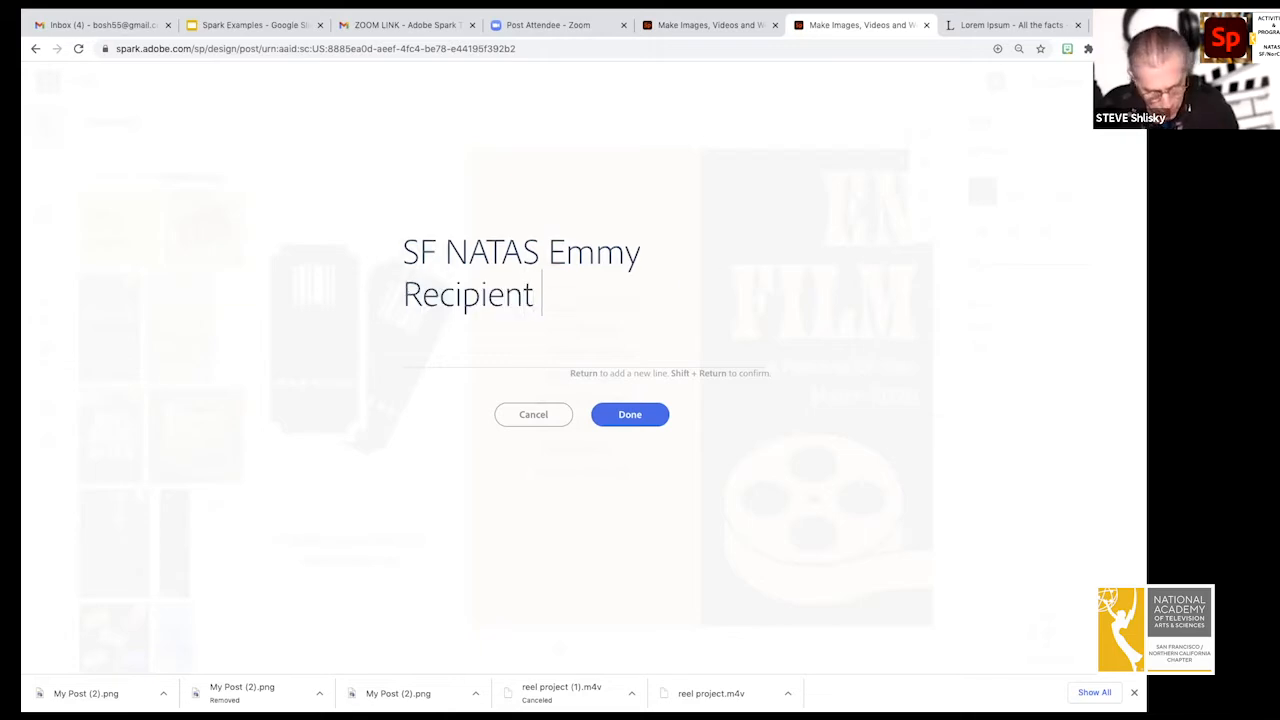
{"action": "type", "text": " Screening"}
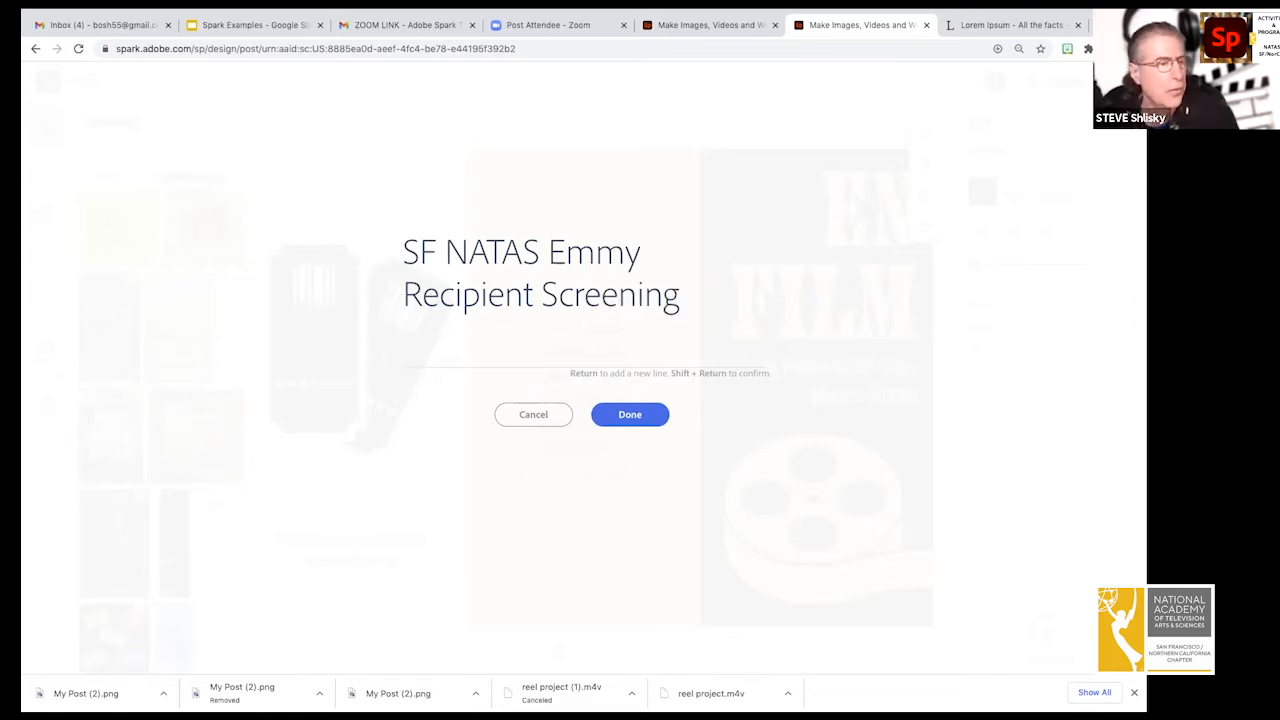
{"action": "key", "text": "Return"}
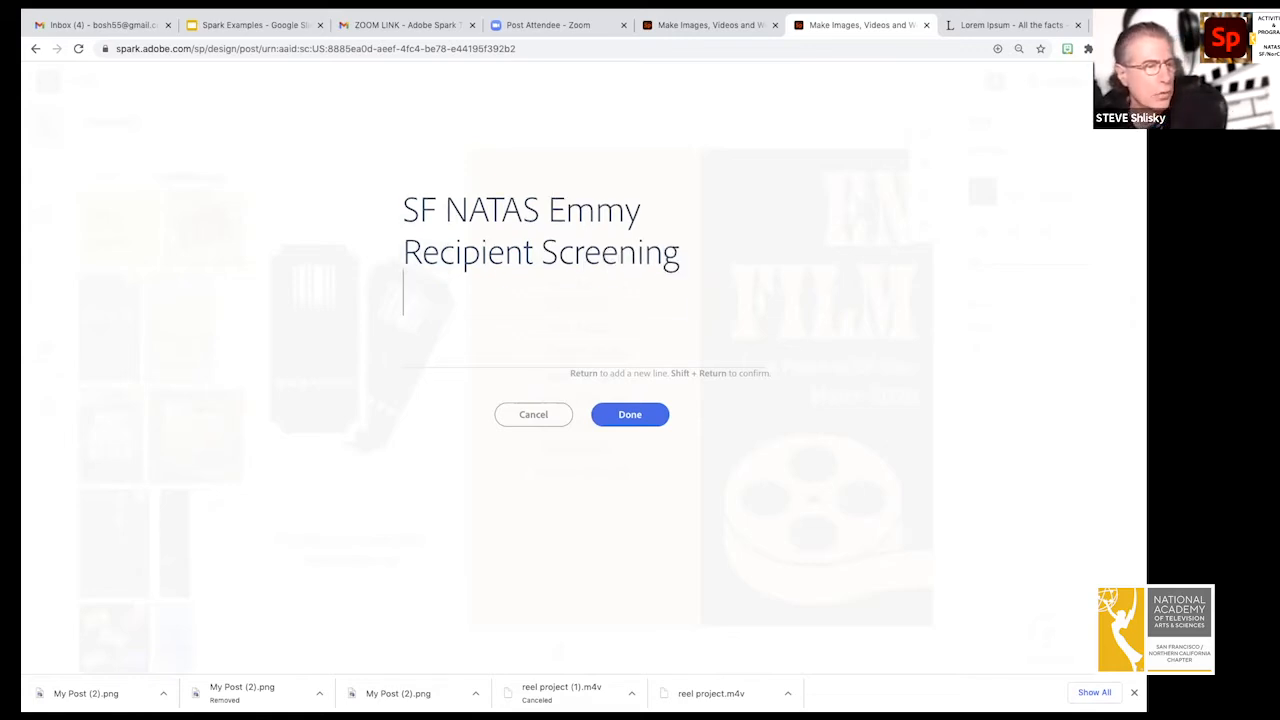
{"action": "key", "text": "shift+Return"}
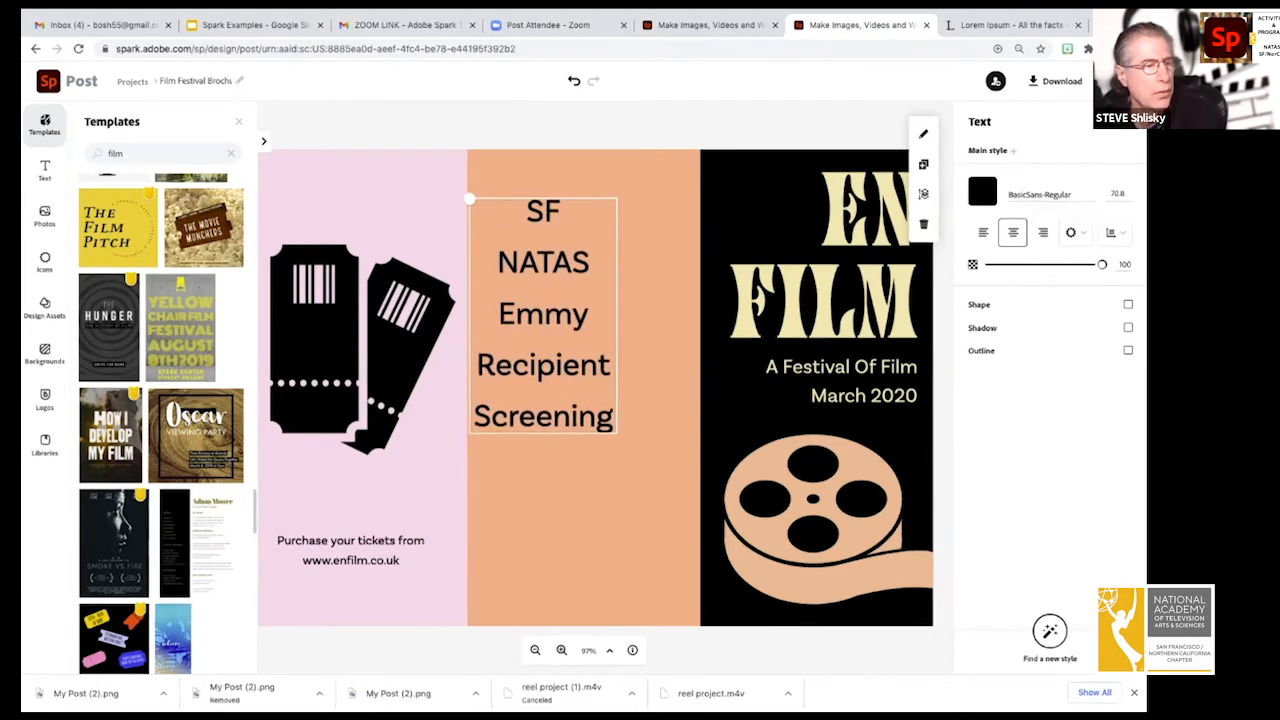
Enlarge the "SF NATAS Emmy Recipient Screening" text box to nearly the middle panel's width and centre it in the panel.
{"action": "left_click_drag", "start_coordinate": [614, 430], "coordinate": [684, 453]}
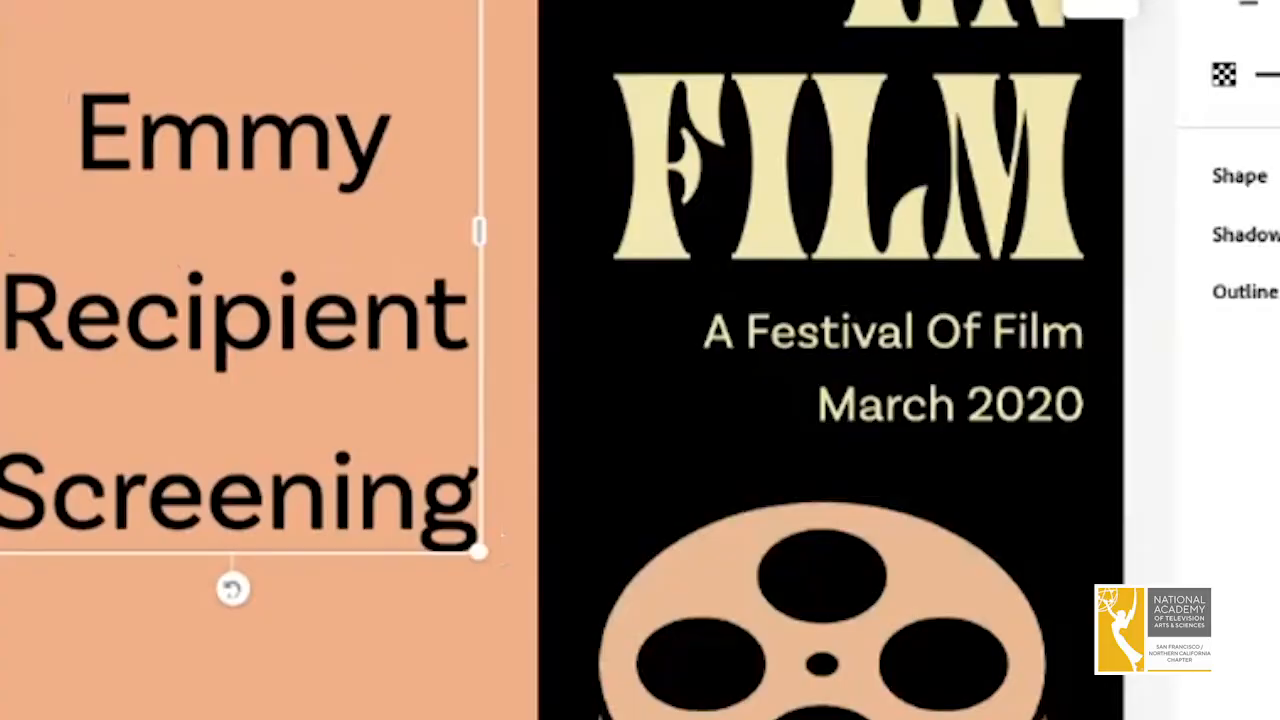
{"action": "left_click_drag", "start_coordinate": [578, 360], "coordinate": [583, 402]}
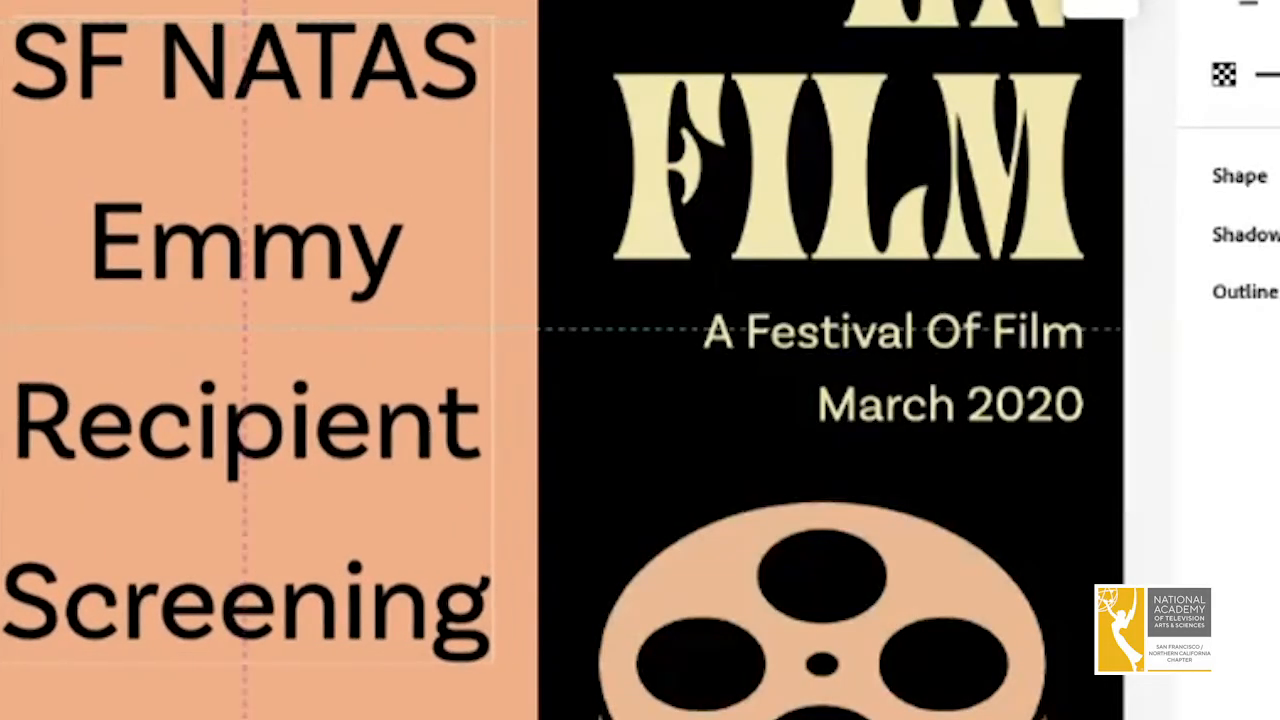
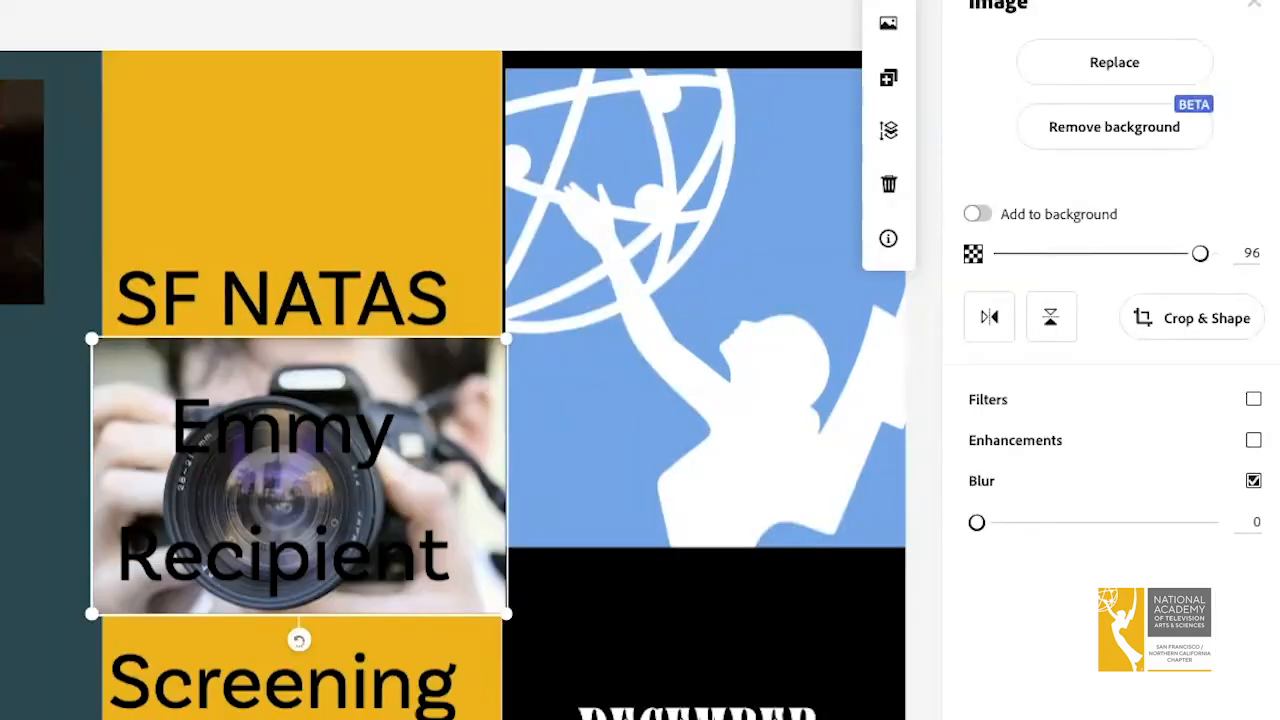
Lower the camera photo's opacity, shrink it to fit inside the yellow panel, and place it at the "SF NATAS" and "Emmy" lines.
{"action": "left_click_drag", "start_coordinate": [1200, 253], "coordinate": [1085, 253]}
{"action": "left_click_drag", "start_coordinate": [507, 340], "coordinate": [460, 370]}
{"action": "left_click_drag", "start_coordinate": [281, 487], "coordinate": [323, 294]}
{"action": "left_click_drag", "start_coordinate": [486, 186], "coordinate": [497, 176]}
{"action": "left_click_drag", "start_coordinate": [310, 300], "coordinate": [303, 327]}
{"action": "key", "text": "Escape"}
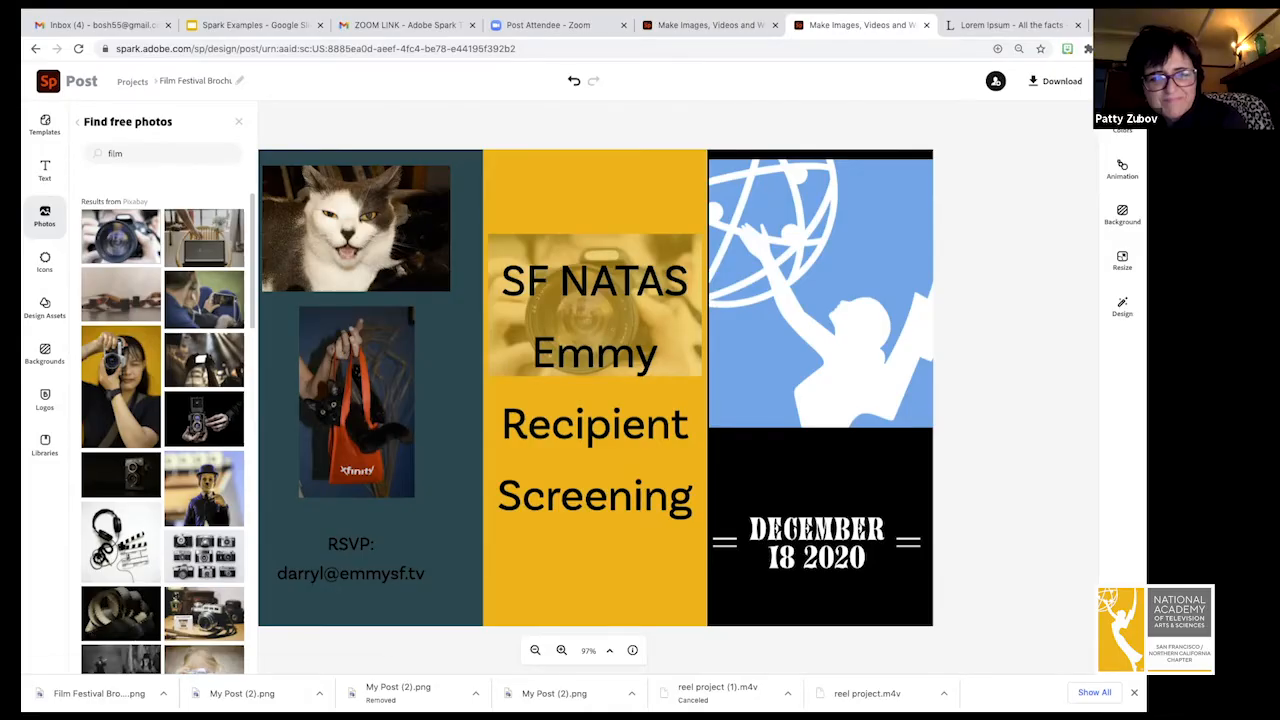
Return to the projects overview and duplicate the Film Festival Brochure project as "Film Festival Brochure Copy".
{"action": "left_click", "coordinate": [132, 81]}
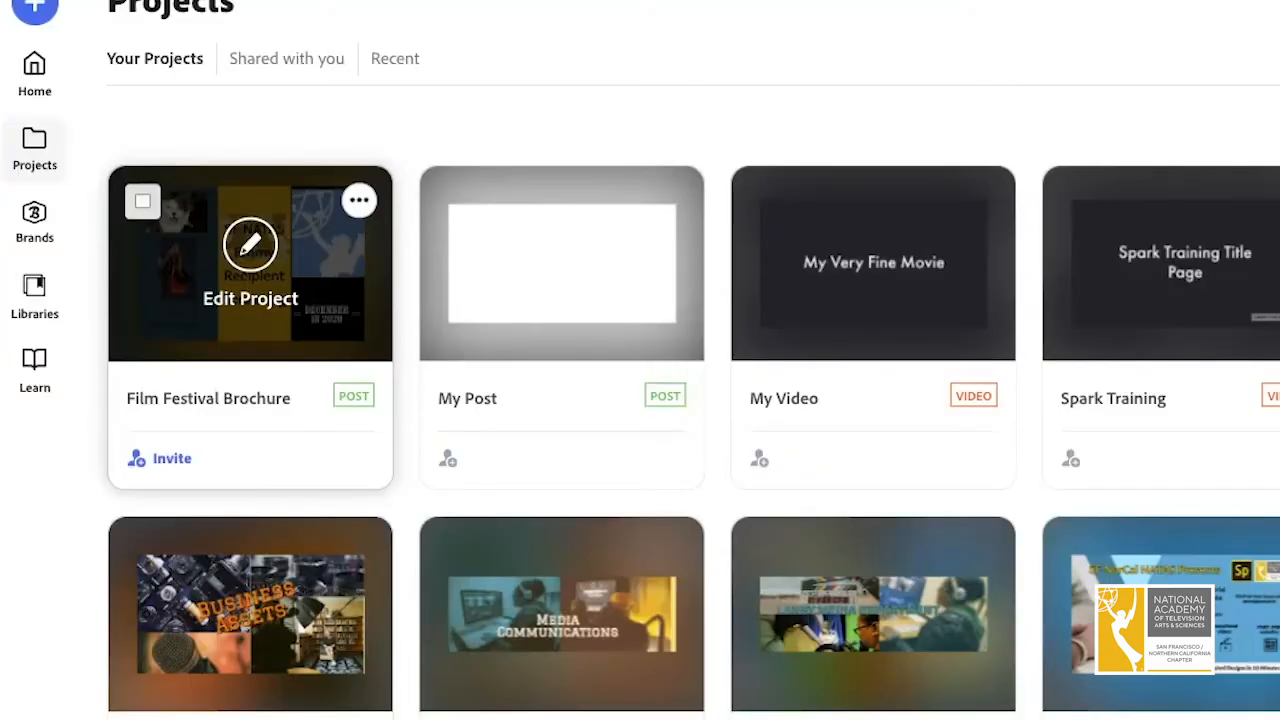
{"action": "left_click", "coordinate": [359, 200]}
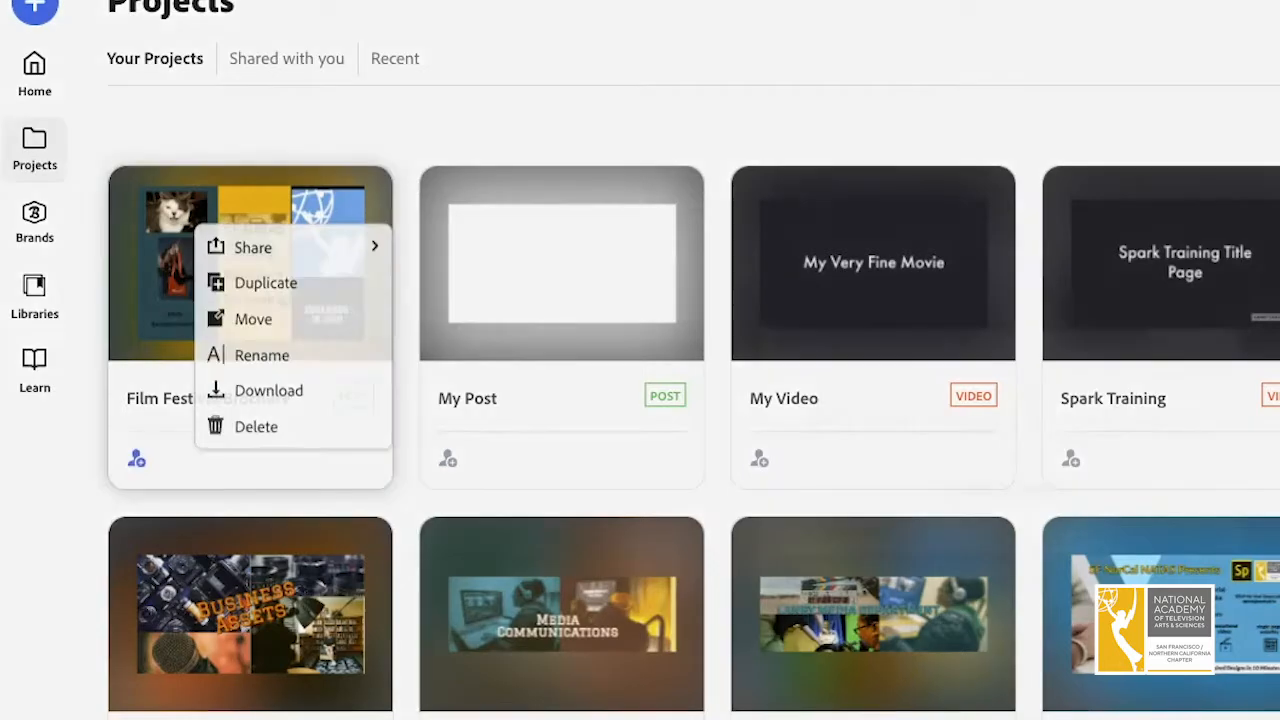
{"action": "left_click", "coordinate": [266, 284]}
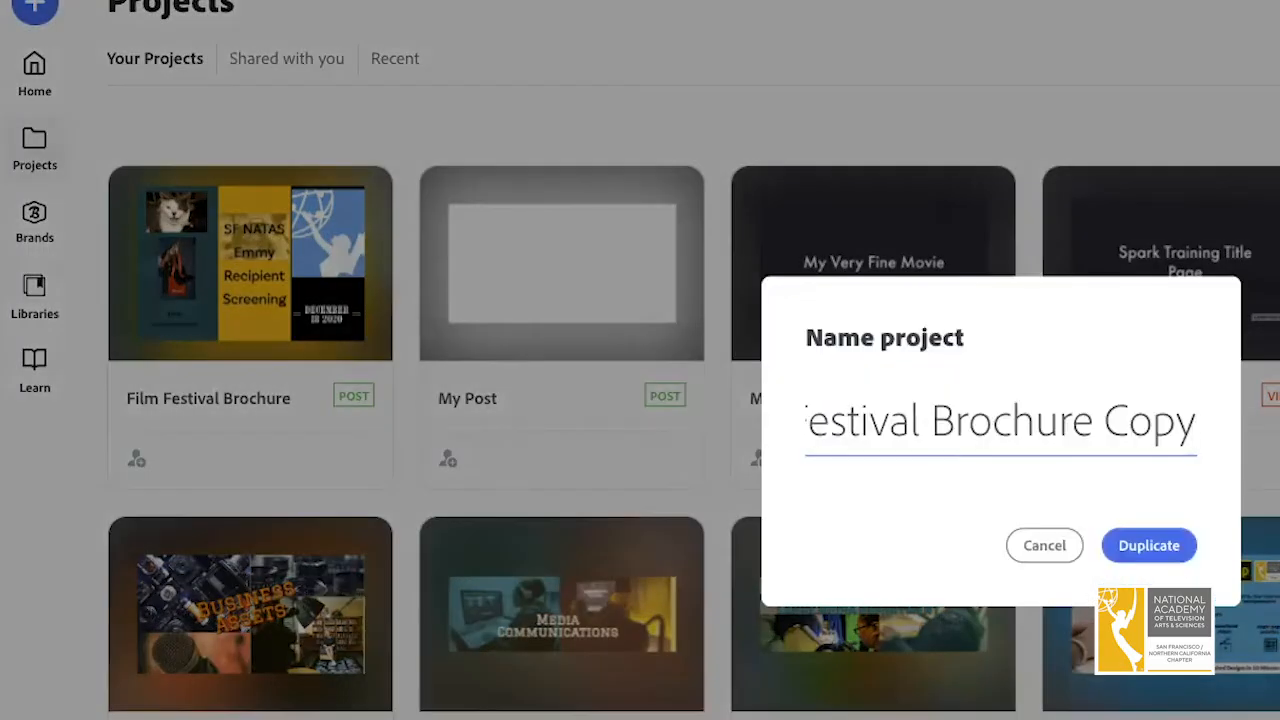
{"action": "key", "text": "ctrl+a"}
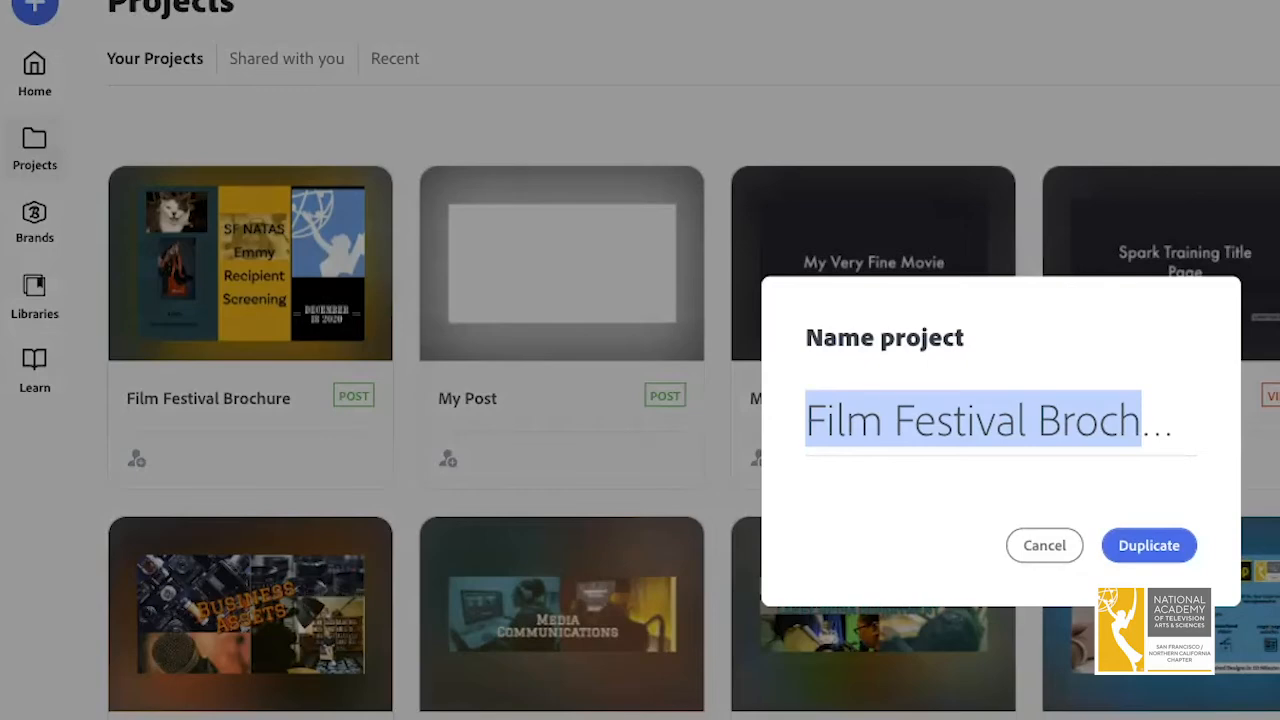
{"action": "key", "text": "Return"}
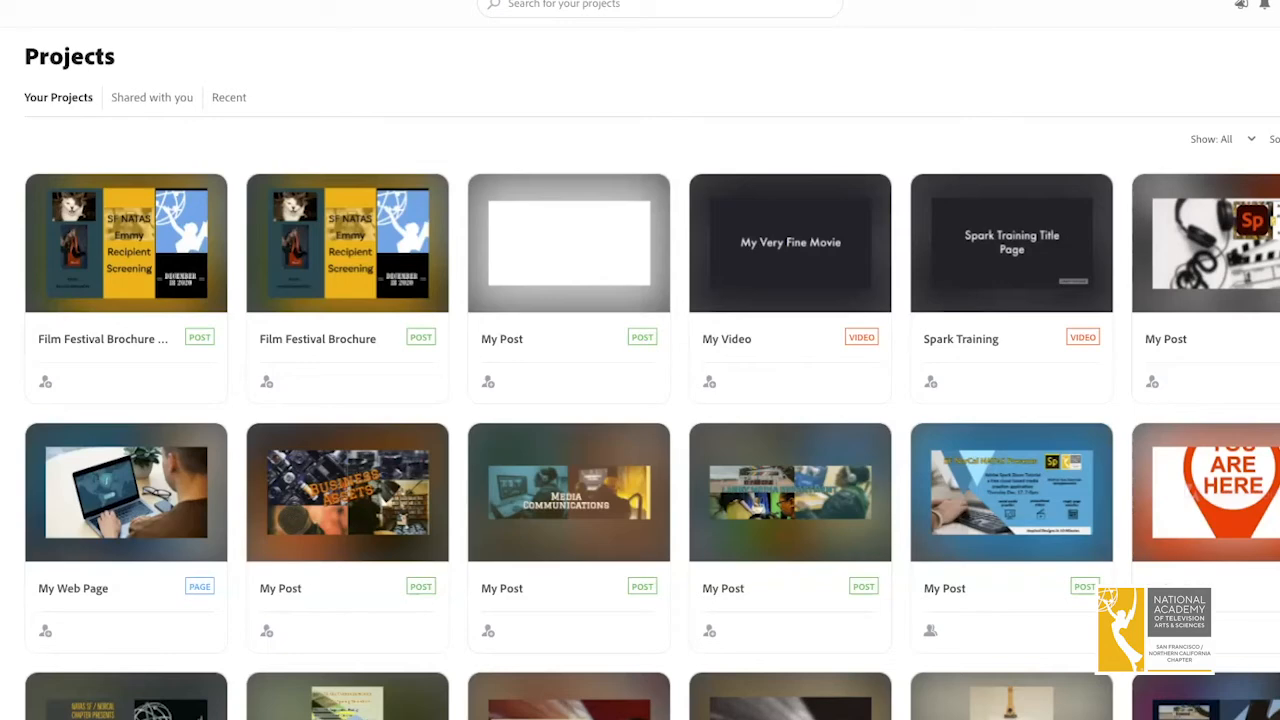
Download the original Film Festival Brochure project as a JPG from the projects overview.
{"action": "mouse_move", "coordinate": [347, 240]}
{"action": "left_click", "coordinate": [425, 198]}
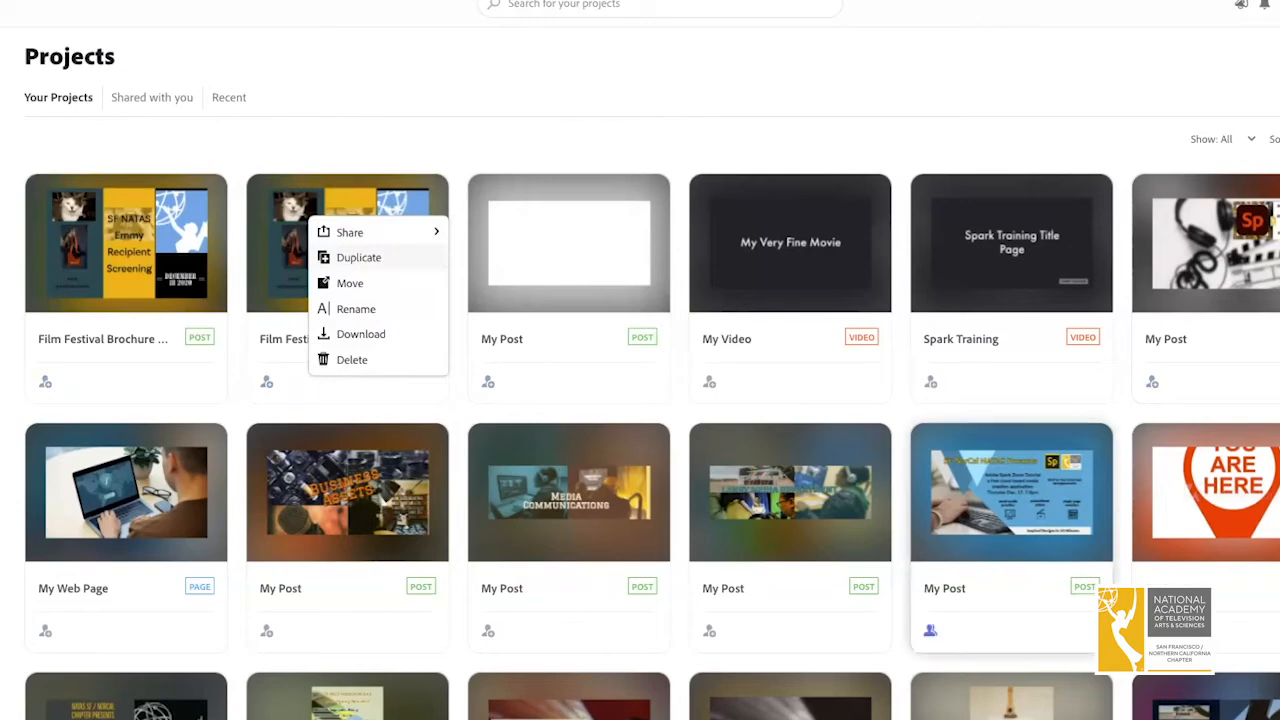
{"action": "left_click", "coordinate": [360, 334]}
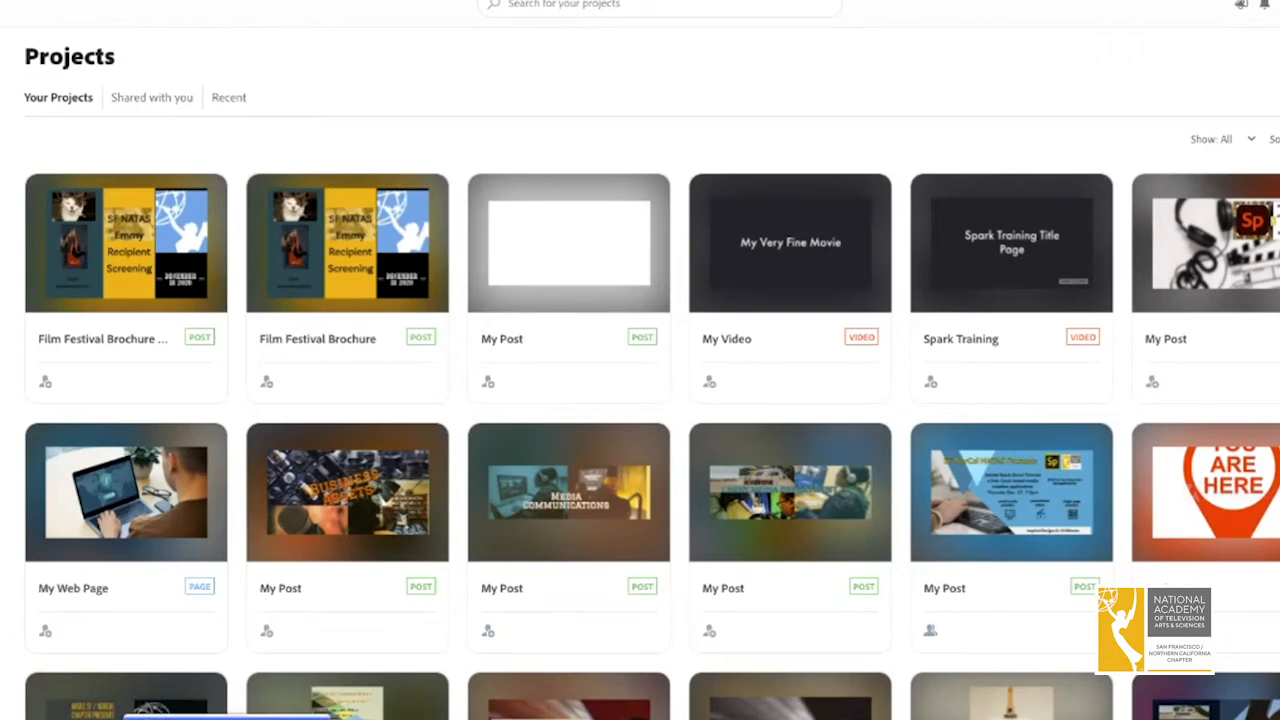
{"action": "mouse_move", "coordinate": [125, 712]}
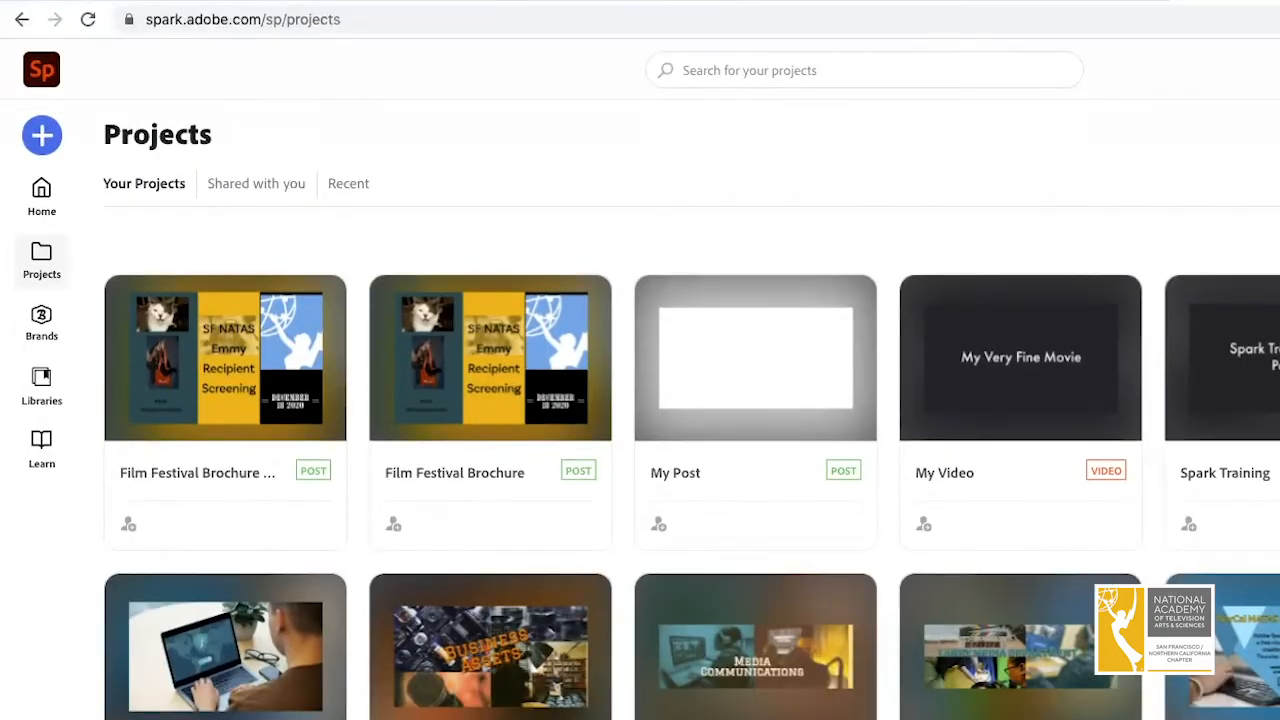
Create a new web page project and title it "This is My Fine Webpage".
{"action": "left_click", "coordinate": [42, 180]}
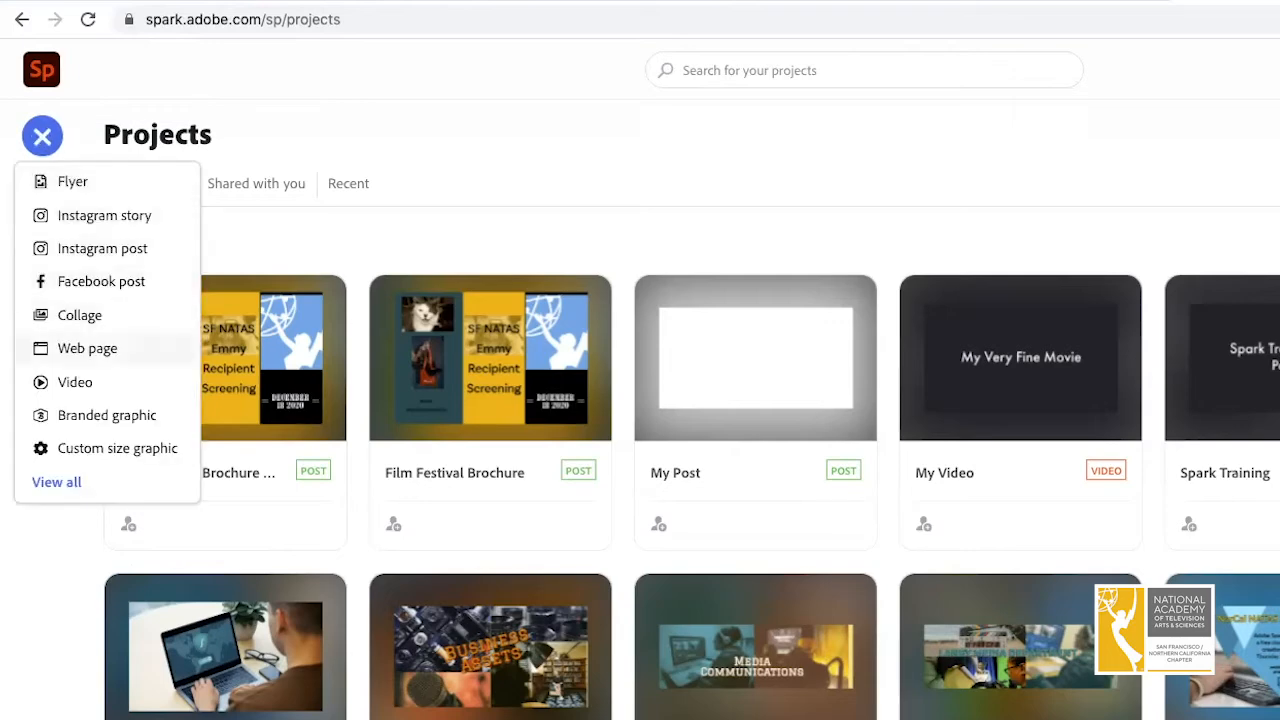
{"action": "left_click", "coordinate": [87, 348]}
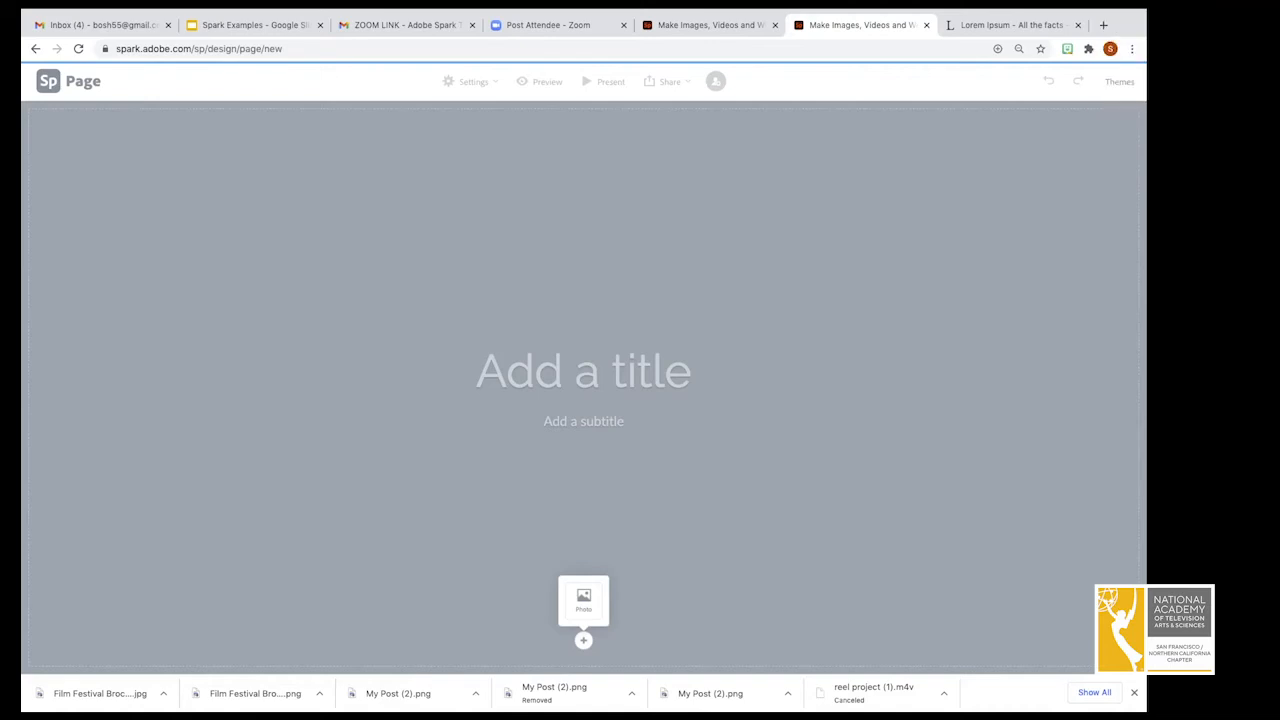
{"action": "left_click", "coordinate": [476, 371]}
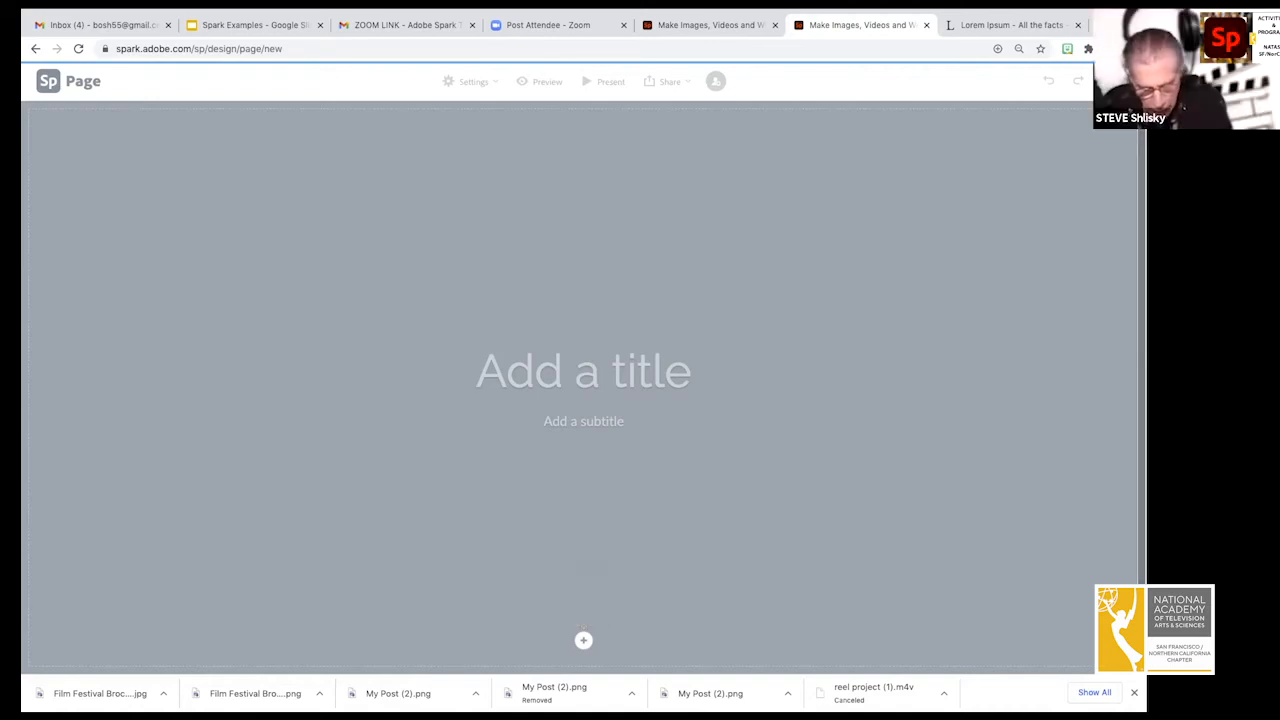
{"action": "type", "text": "This is m"}
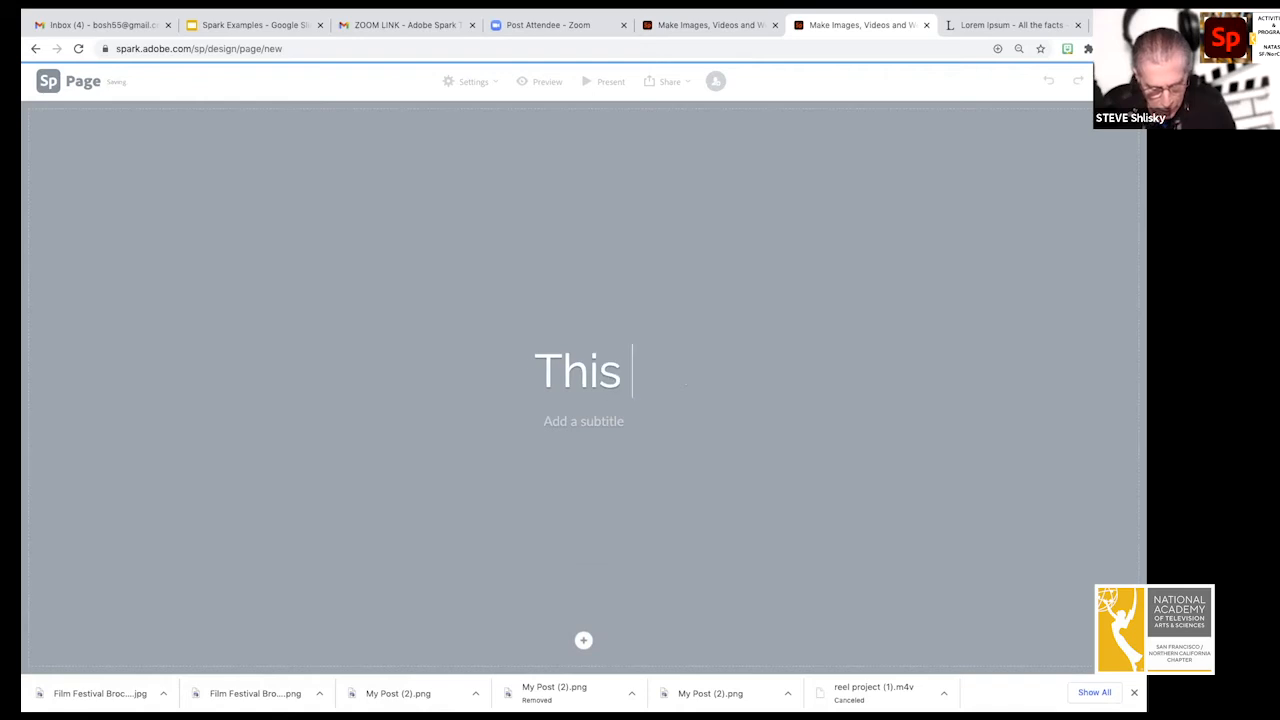
{"action": "type", "text": "y"}
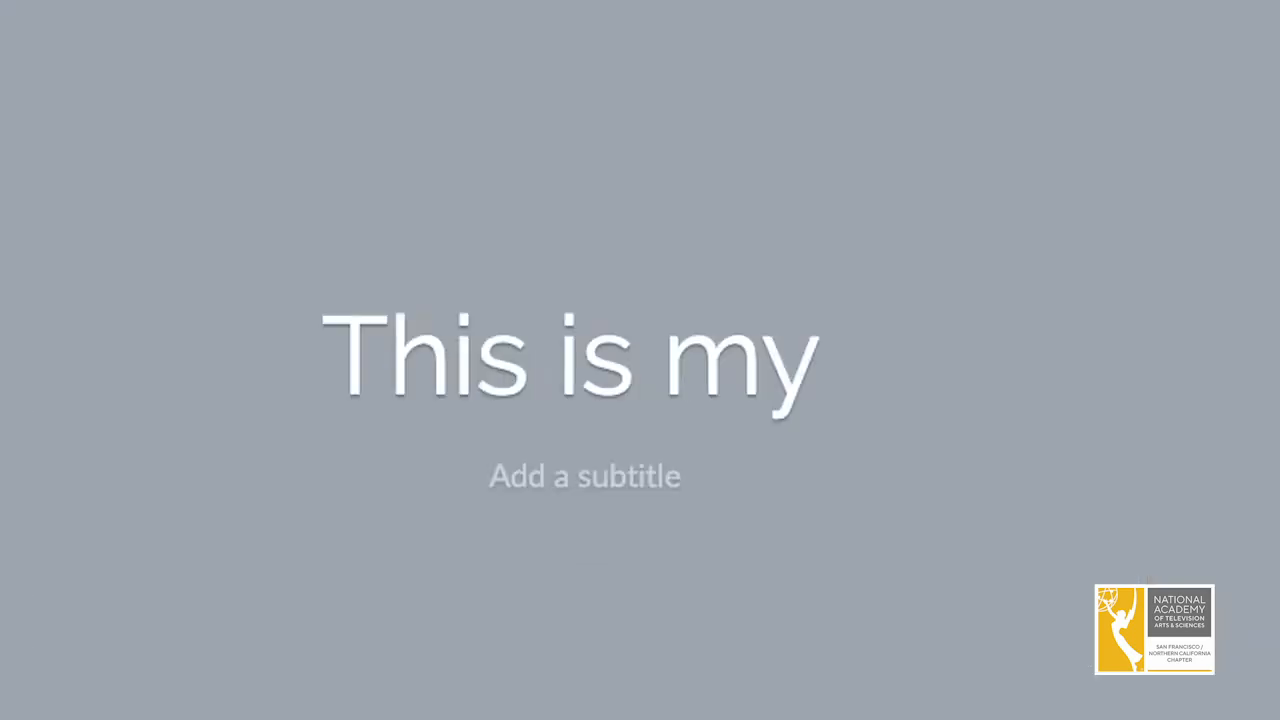
{"action": "type", "text": " Fine Web"}
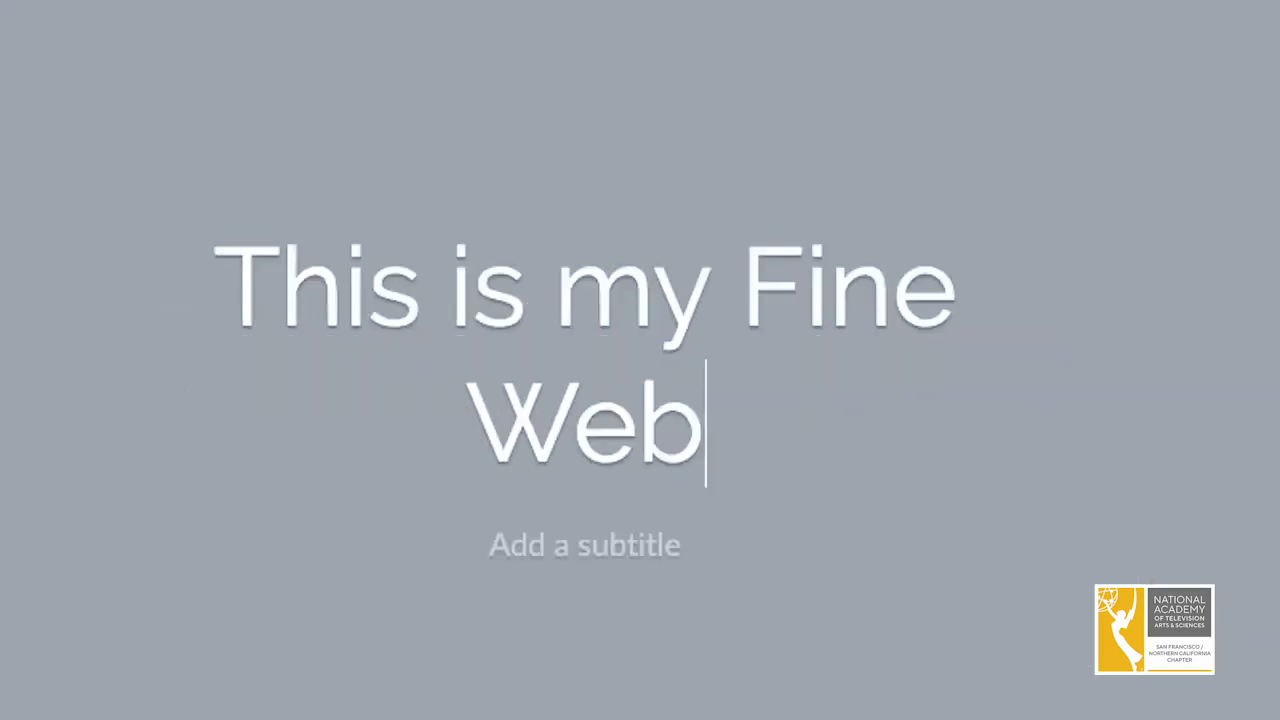
{"action": "type", "text": "page"}
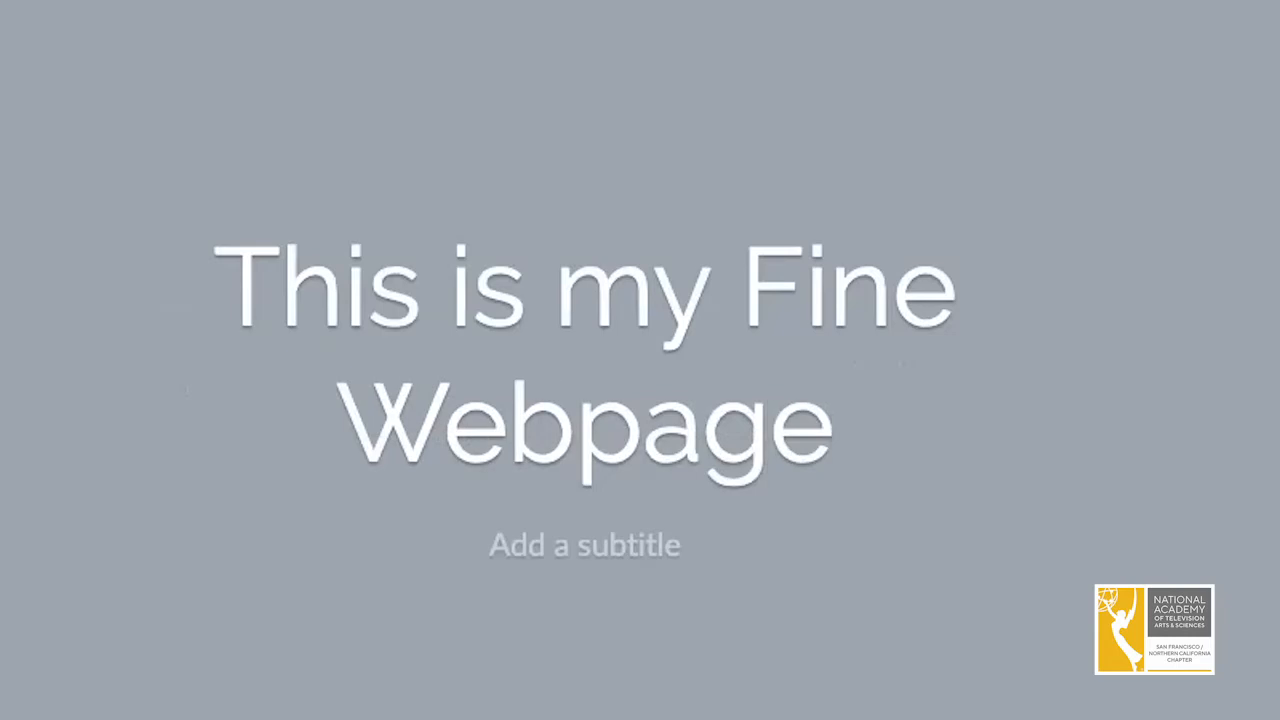
{"action": "left_click", "coordinate": [654, 288]}
{"action": "key", "text": "shift+Left"}
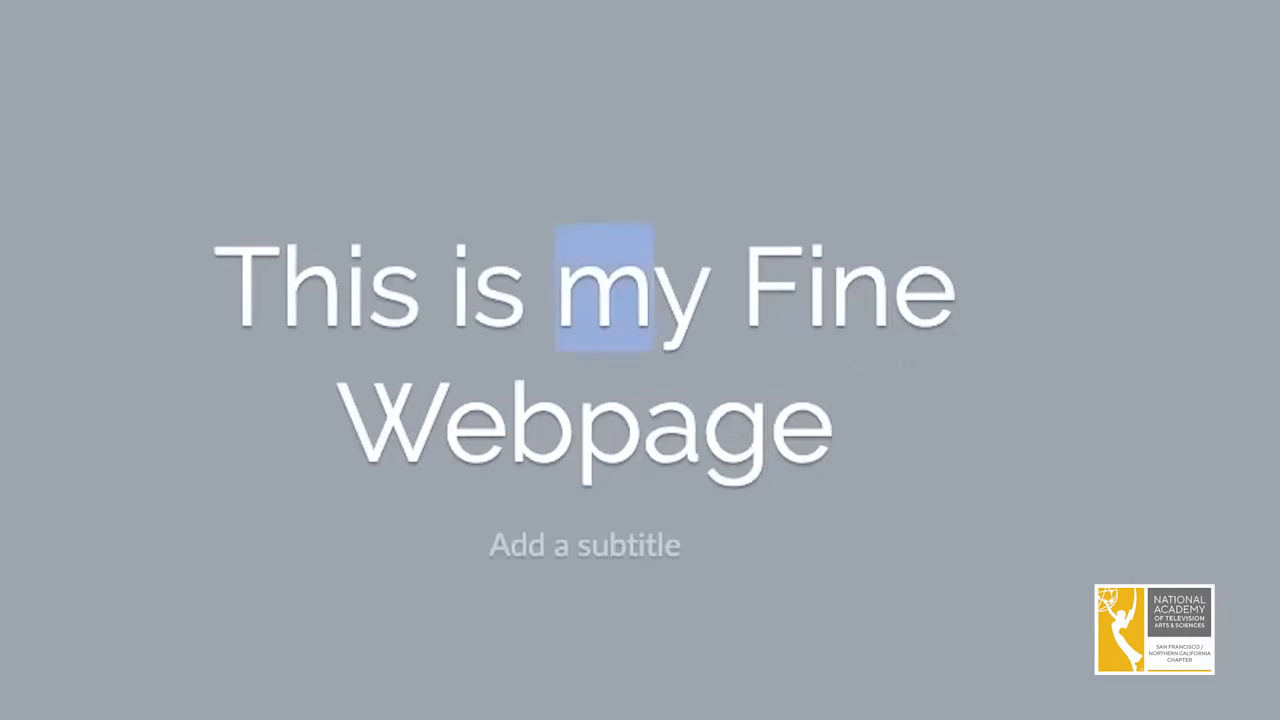
{"action": "type", "text": "M"}
Add the subtitle "Ta-Da" below the web page's title.
{"action": "left_click", "coordinate": [490, 544]}
{"action": "type", "text": "T"}
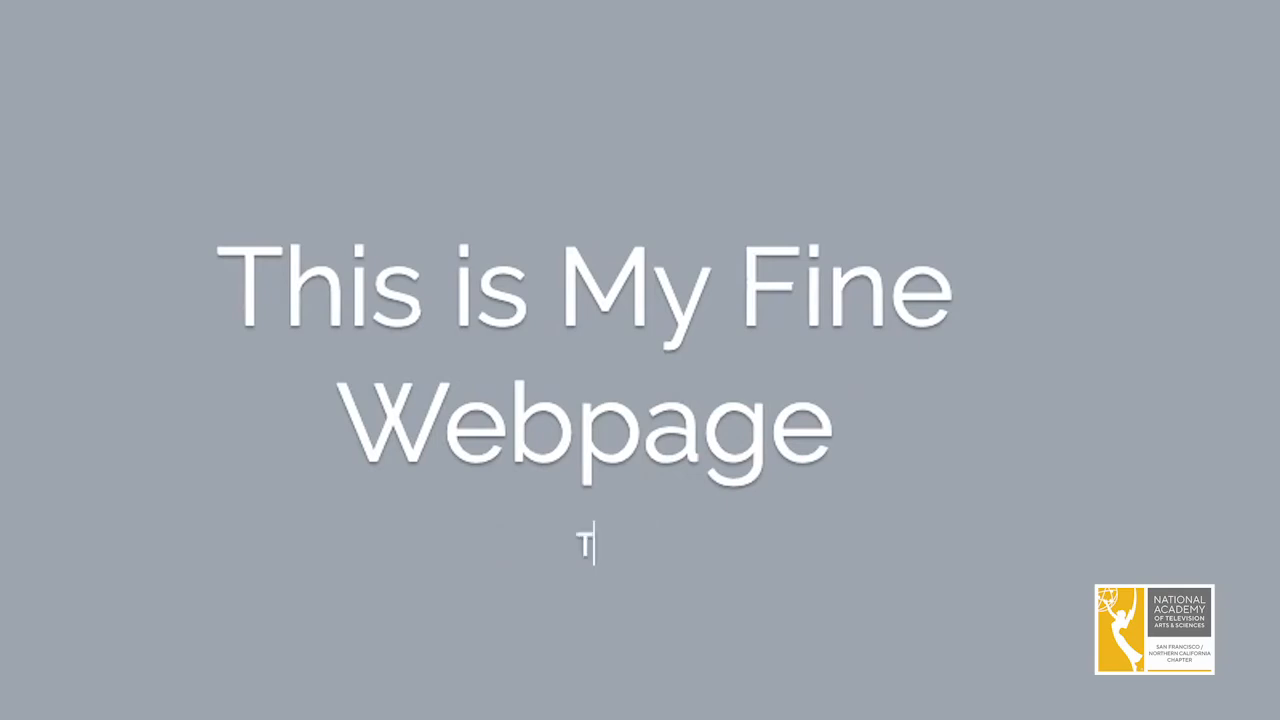
{"action": "type", "text": "a-Da"}
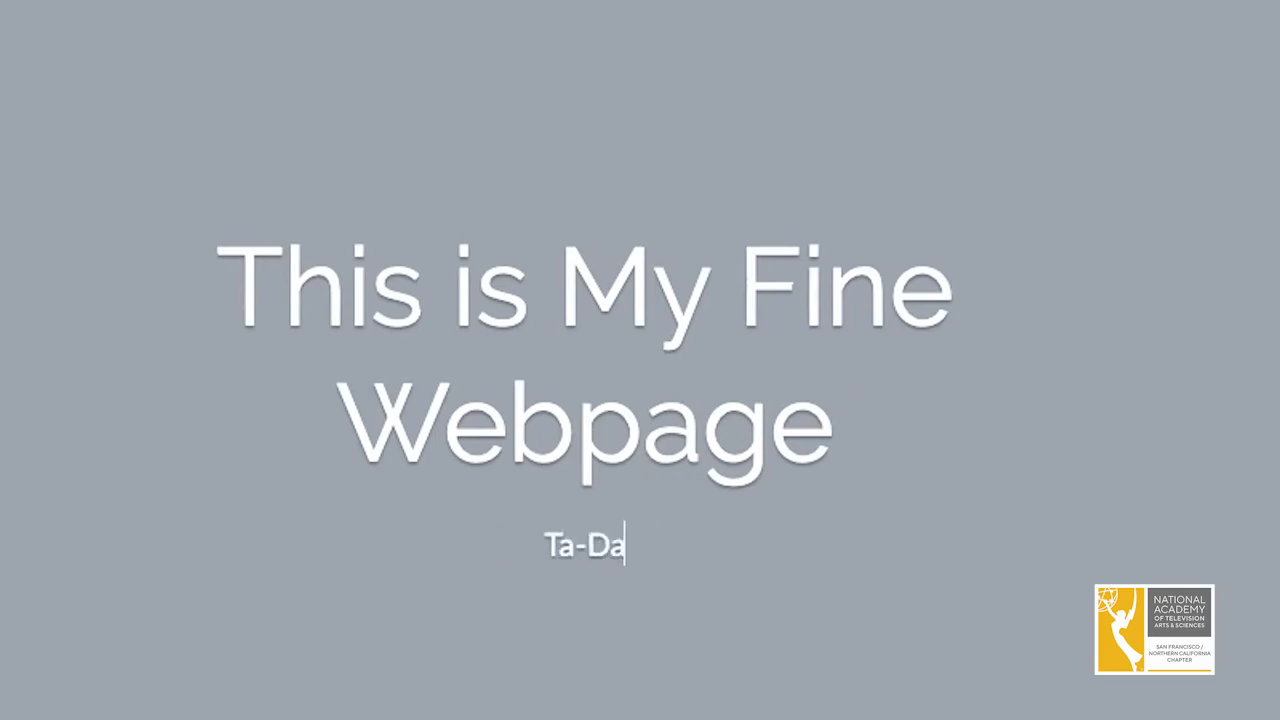
{"action": "scroll", "coordinate": [640, 360], "scroll_direction": "down", "scroll_amount": 4}
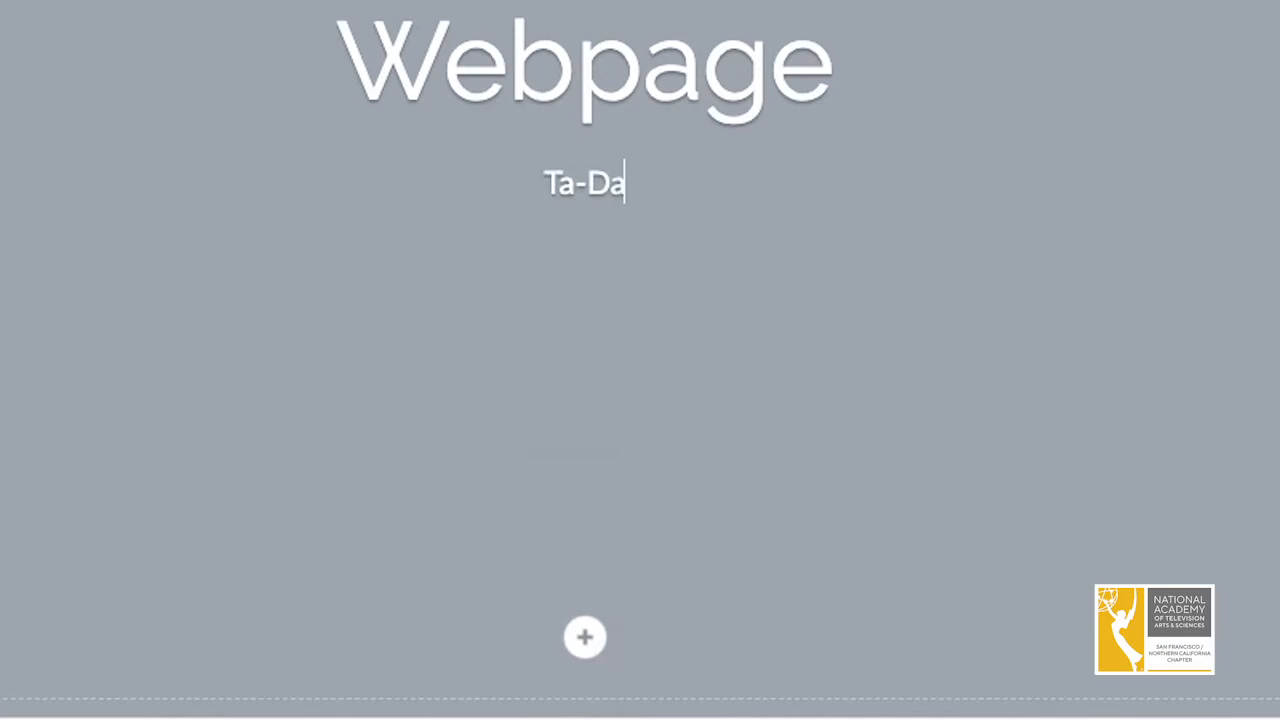
Search the free photos for "webpage" and set the picture of a man at a laptop as the title section's background.
{"action": "left_click", "coordinate": [585, 637]}
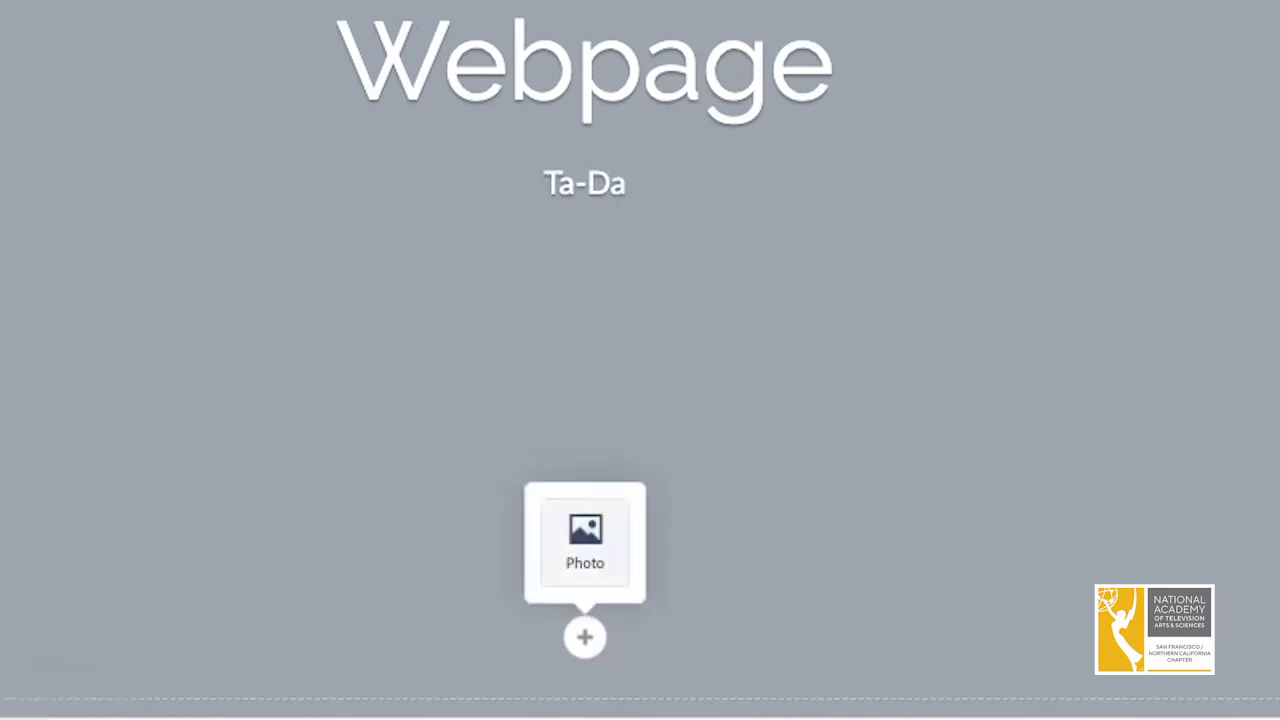
{"action": "left_click", "coordinate": [585, 540]}
{"action": "left_click", "coordinate": [800, 331]}
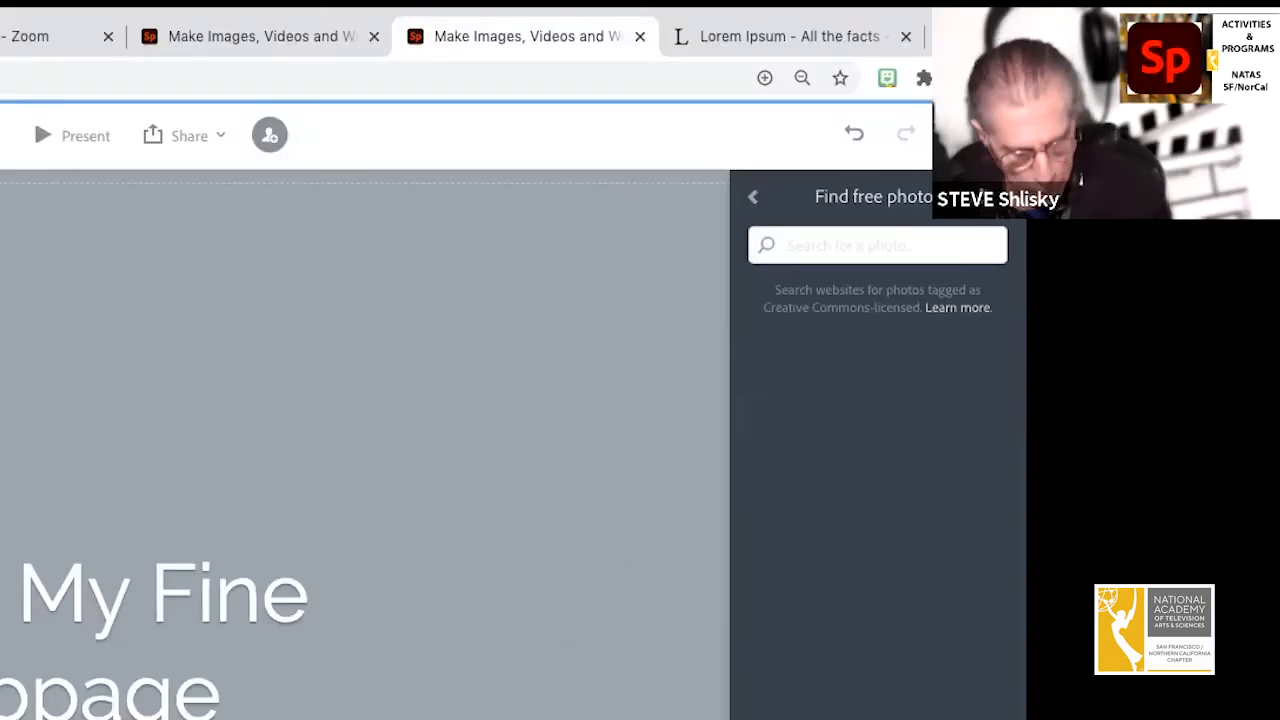
{"action": "type", "text": "webpaa"}
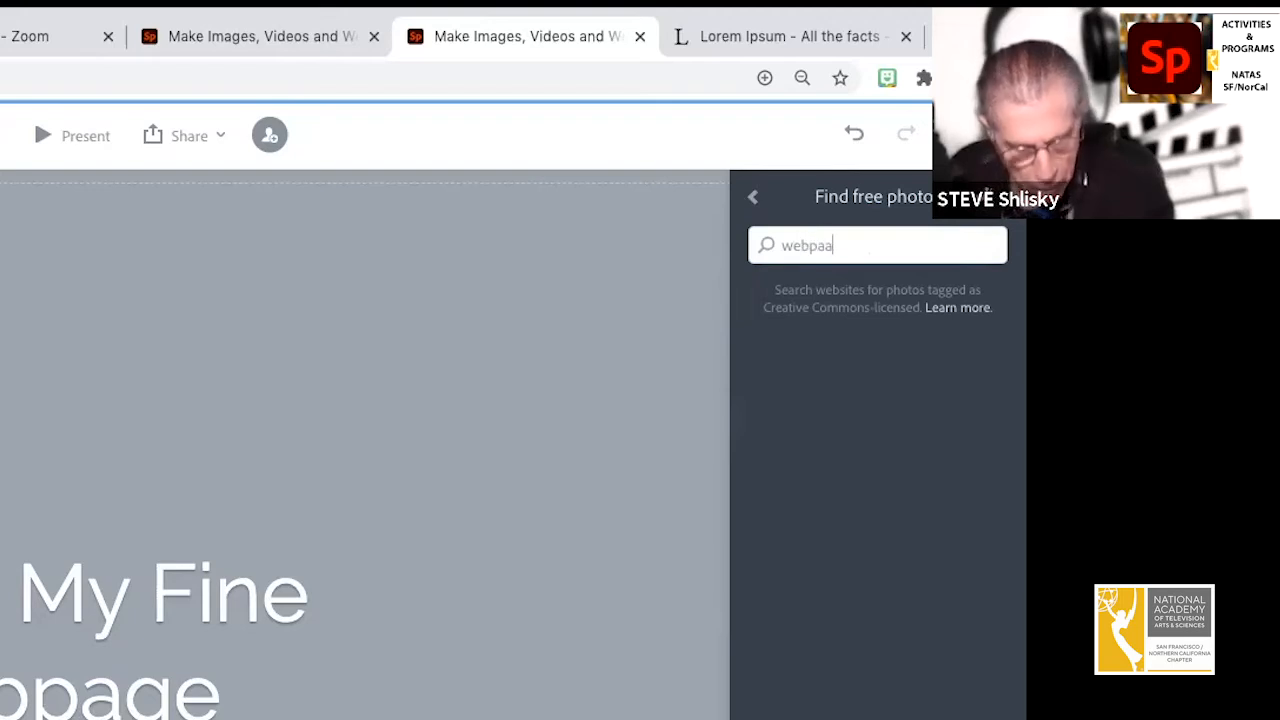
{"action": "type", "text": "ge"}
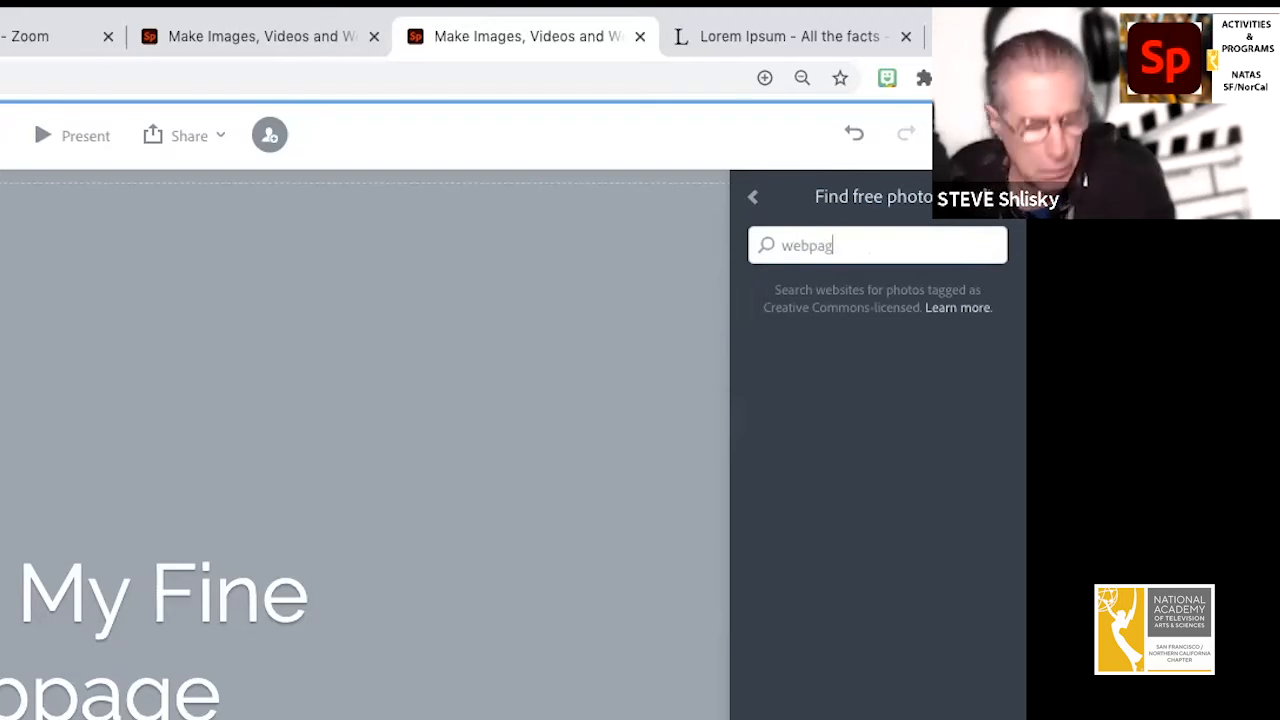
{"action": "key", "text": "Return"}
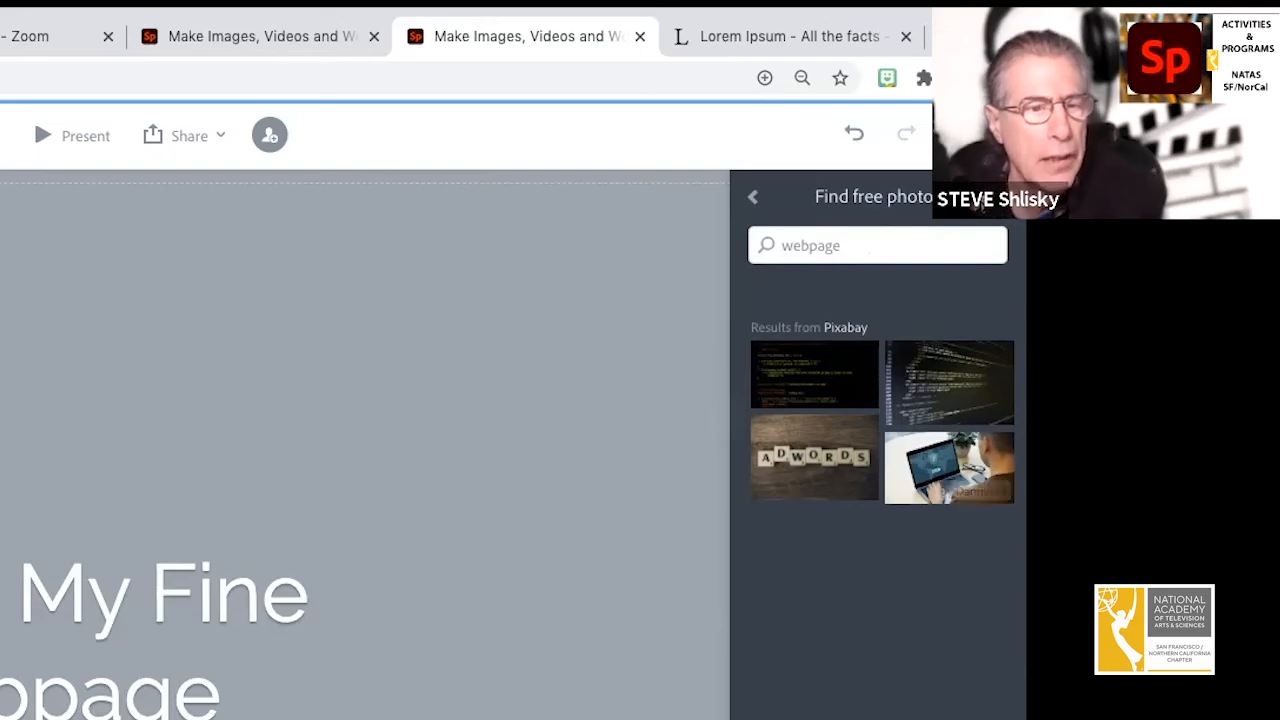
{"action": "left_click", "coordinate": [949, 467]}
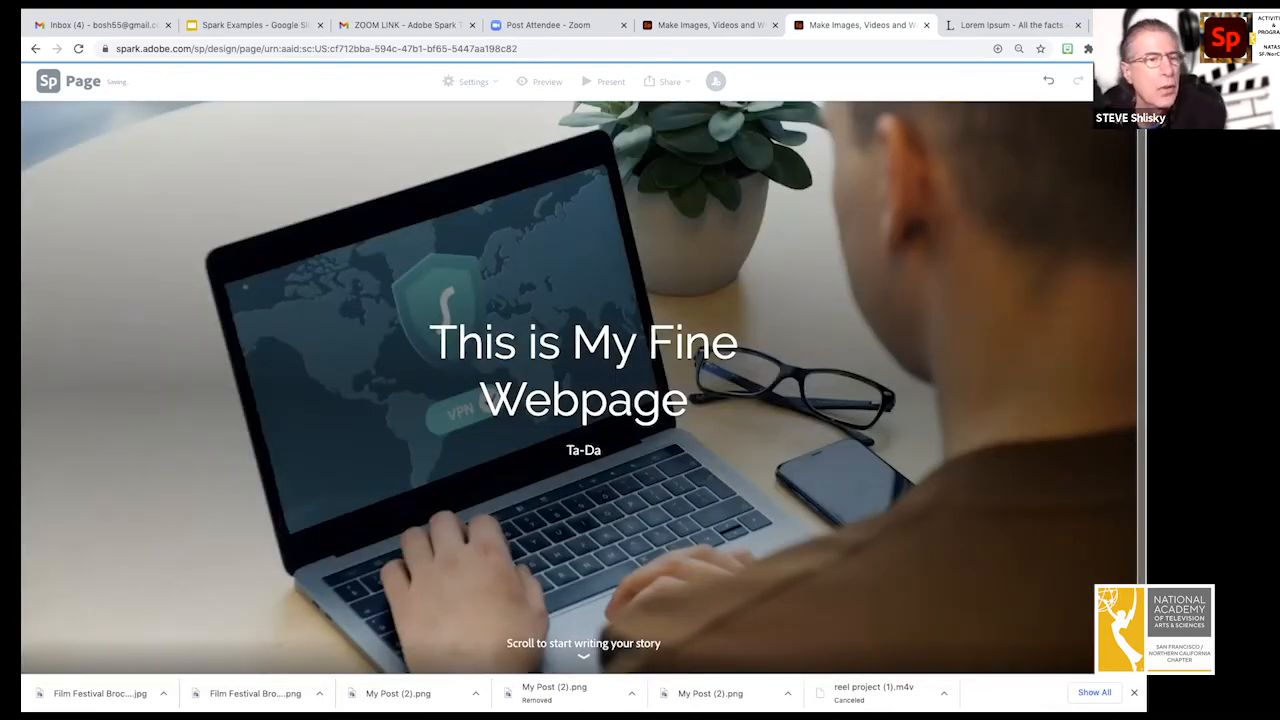
Copy the "Sed ut perspiciatis" passage from the Lorem Ipsum website and paste it as body text below the title section.
{"action": "key", "text": "ctrl+Tab"}
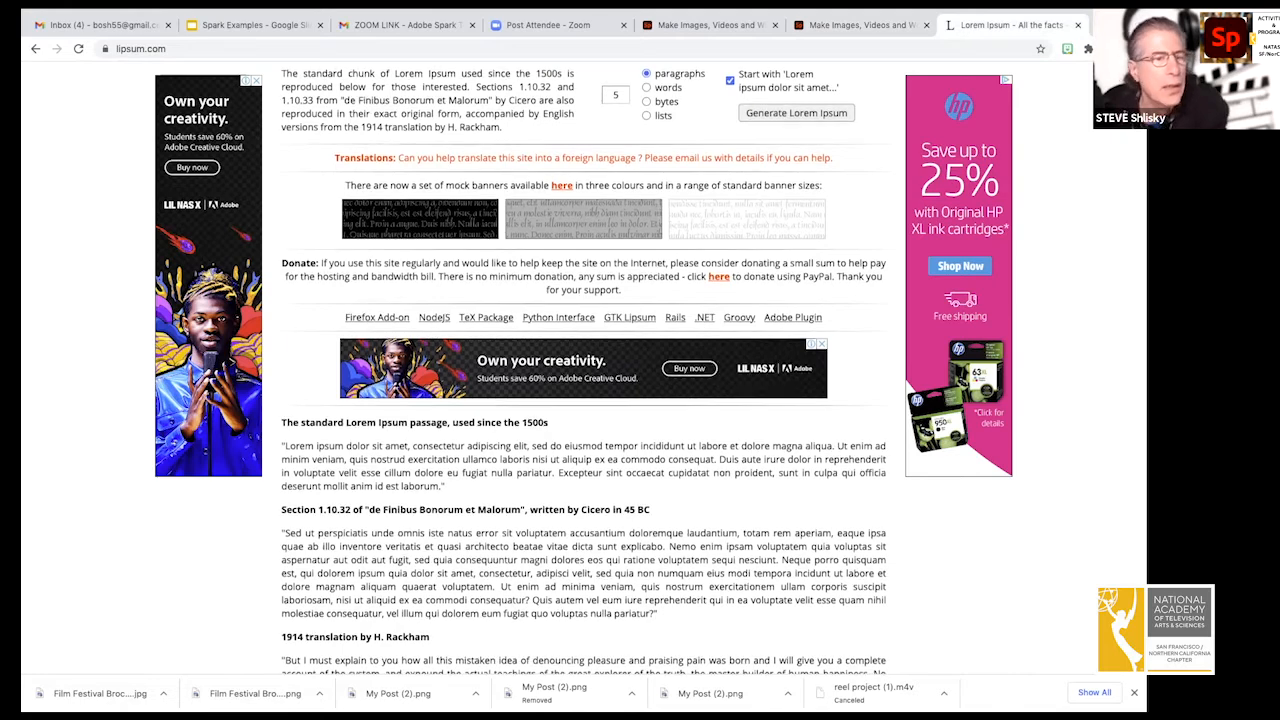
{"action": "scroll", "coordinate": [584, 370], "scroll_direction": "down", "scroll_amount": 1}
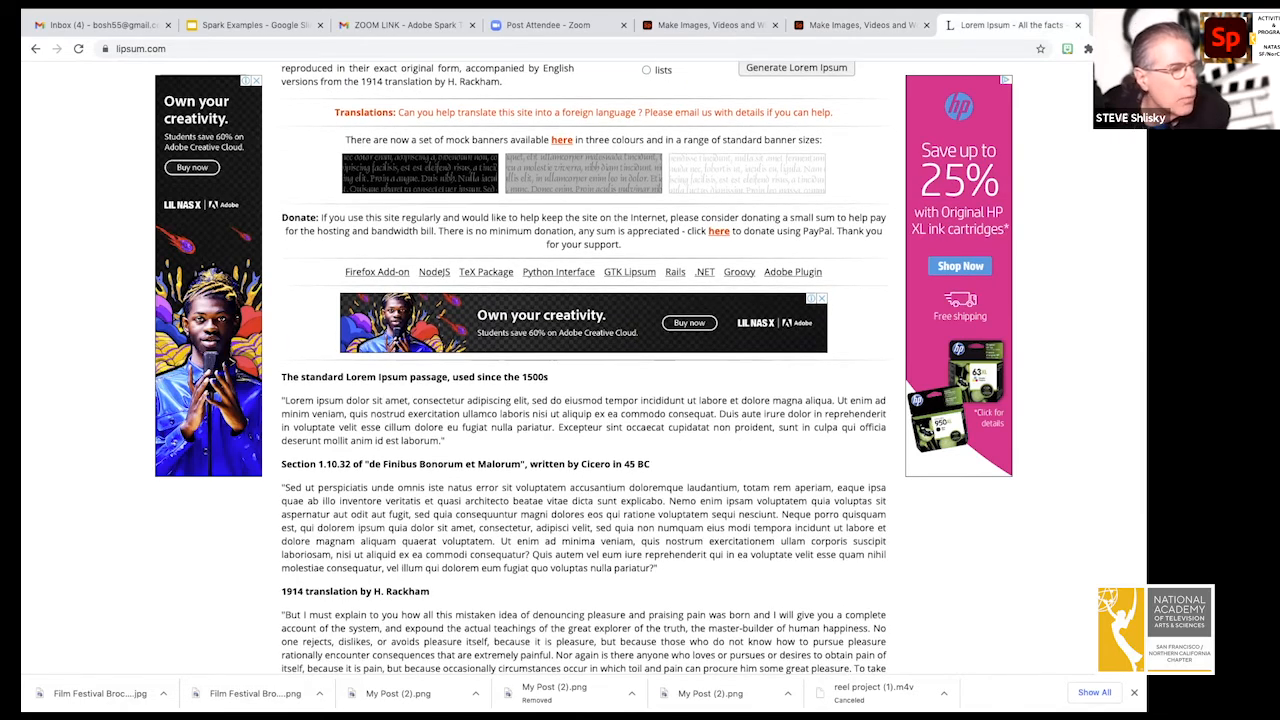
{"action": "left_click_drag", "start_coordinate": [282, 400], "coordinate": [445, 440]}
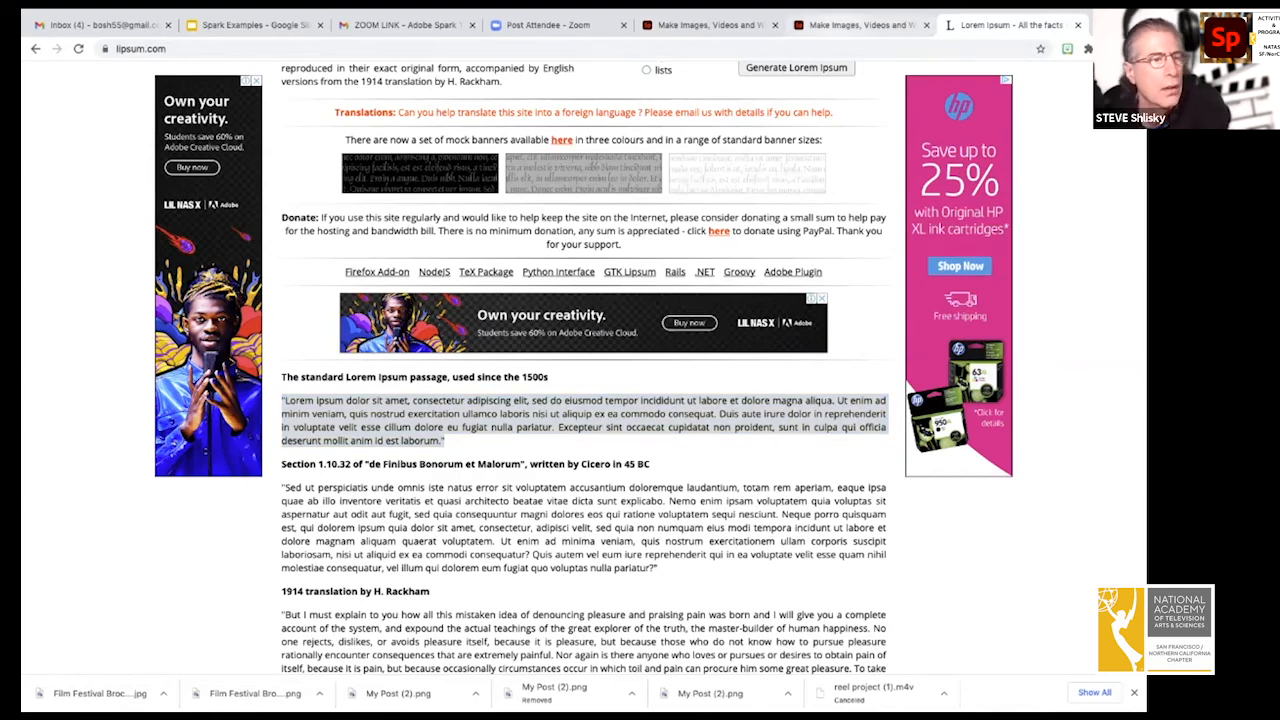
{"action": "key", "text": "ctrl+shift+Tab"}
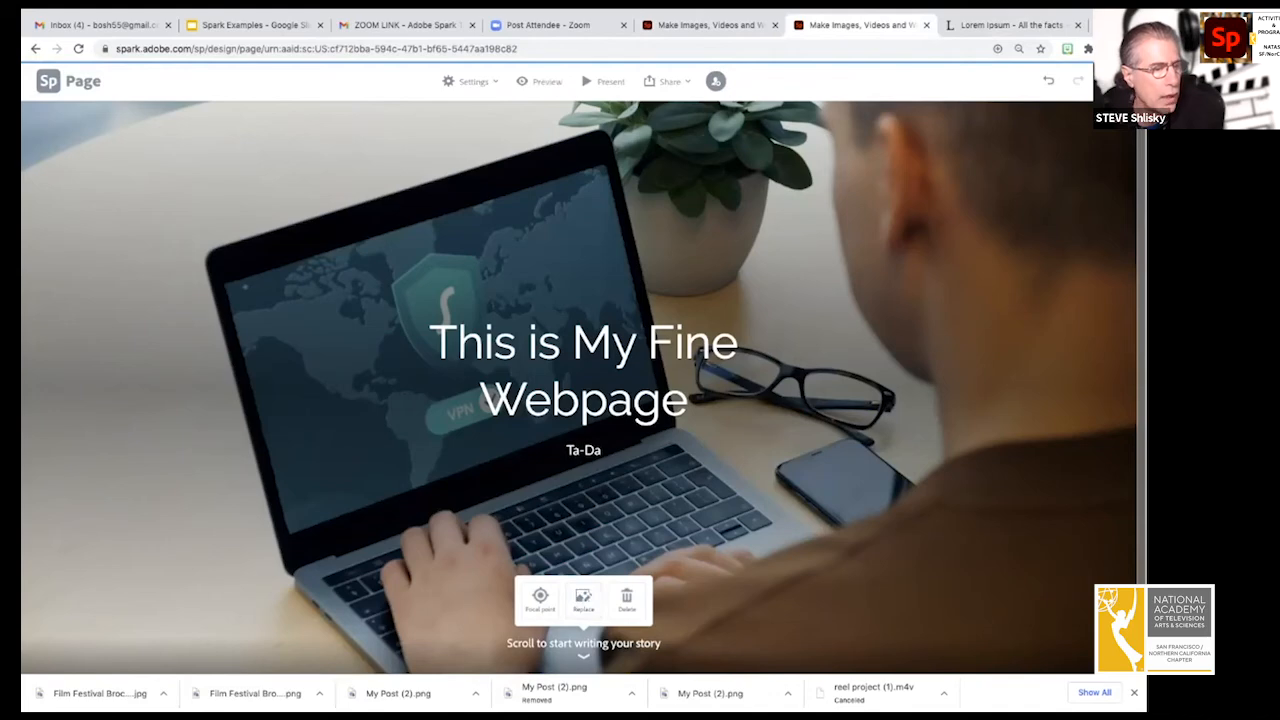
{"action": "left_click", "coordinate": [583, 643]}
{"action": "type", "text": "\"Sed ut perspiciatis unde omnis iste natus error sit voluptatem accusantium doloremque laudantium, totam rem aperiam, eaque ipsa quae ab illo inventore veritatis et quasi architecto beatae vitae dicta sunt explicabo. Nemo enim ipsam voluptatem quia voluptas sit aspernatur aut odit aut fugit, sed quia consequuntur magni dolores eos qui ratione voluptatem sequi nesciunt. Neque porro quisquam est, qui dolorem ipsum quia dolor sit amet, consectetur, adipisci velit, sed quia non numquam eius modi tempora incidunt ut labore et dolore magnam aliquam quaerat voluptatem. Ut enim ad minima veniam, quis nostrum exercitationem ullam corporis suscipit laboriosam, nisi ut aliquid ex ea commodi consequatur? Quis autem vel eum iure reprehenderit qui in ea voluptate velit esse quam nihil molestiae consequatur, vel illum qui dolorem eum fugiat quo voluptas nulla pariatur?\""}
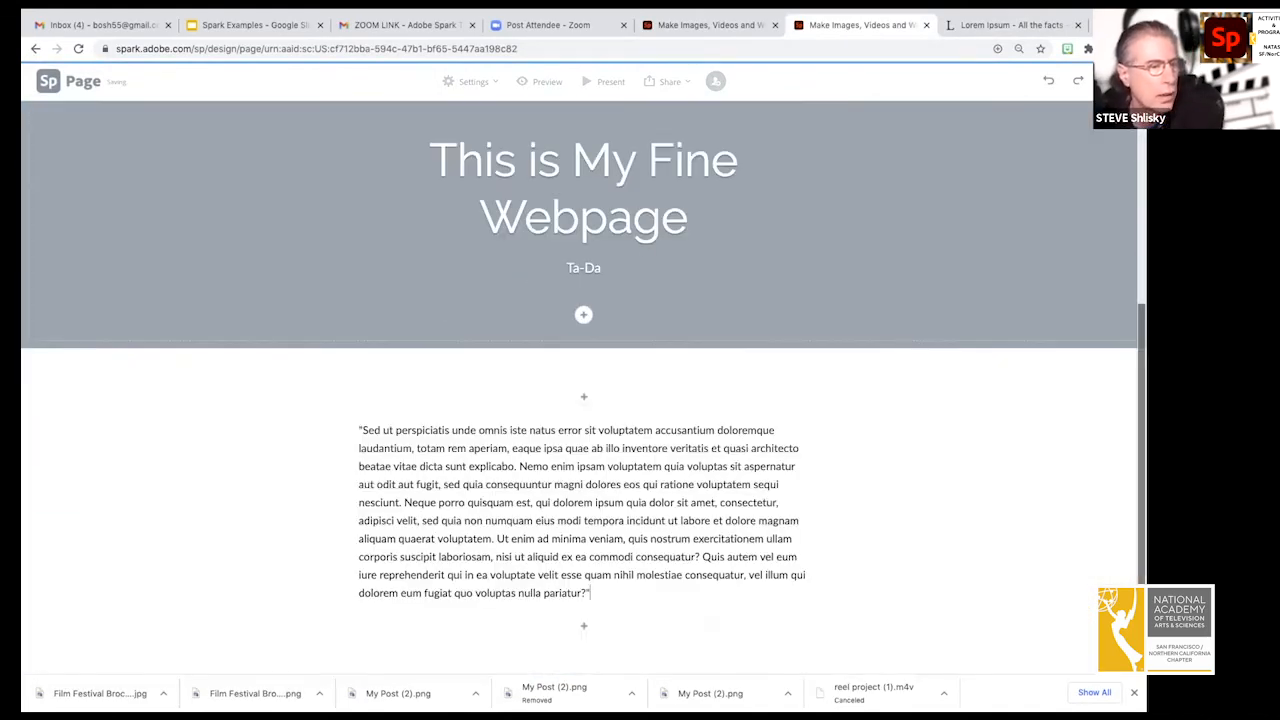
Insert a free photo of a tiger in water above the body text, using the search term "animals".
{"action": "left_click", "coordinate": [584, 396]}
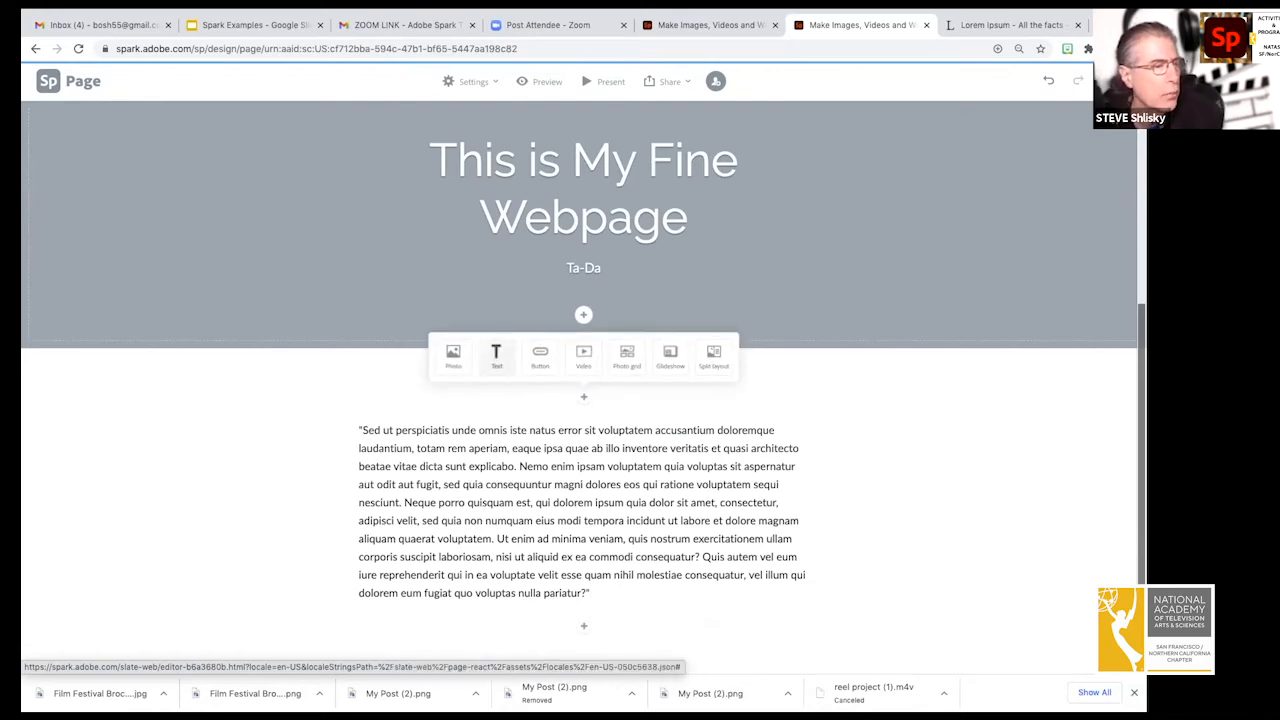
{"action": "left_click", "coordinate": [453, 355]}
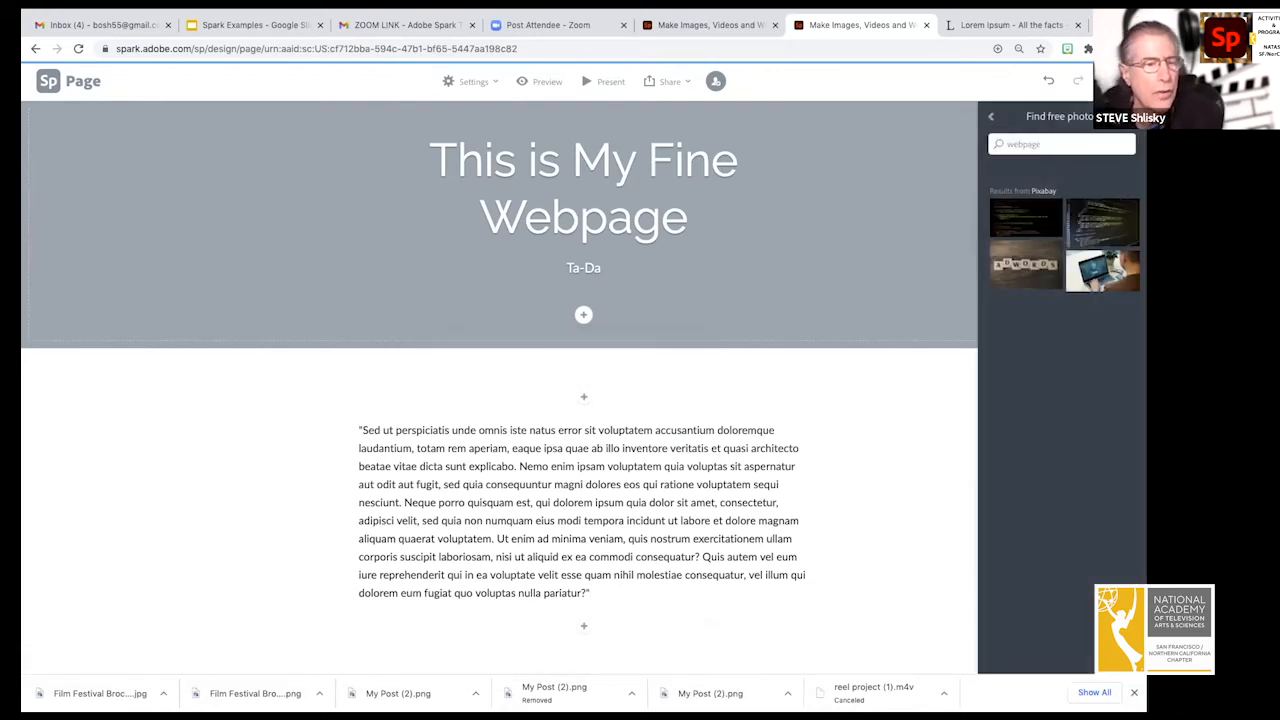
{"action": "double_click", "coordinate": [1024, 144]}
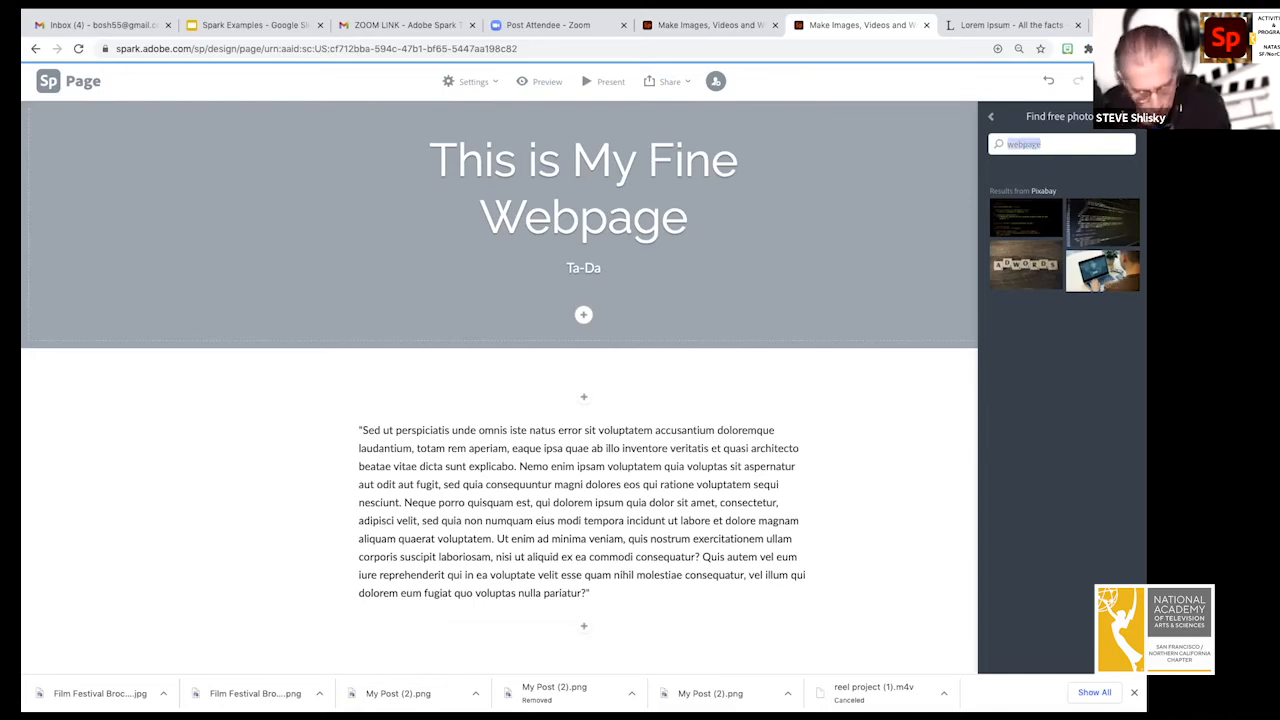
{"action": "type", "text": "hilm"}
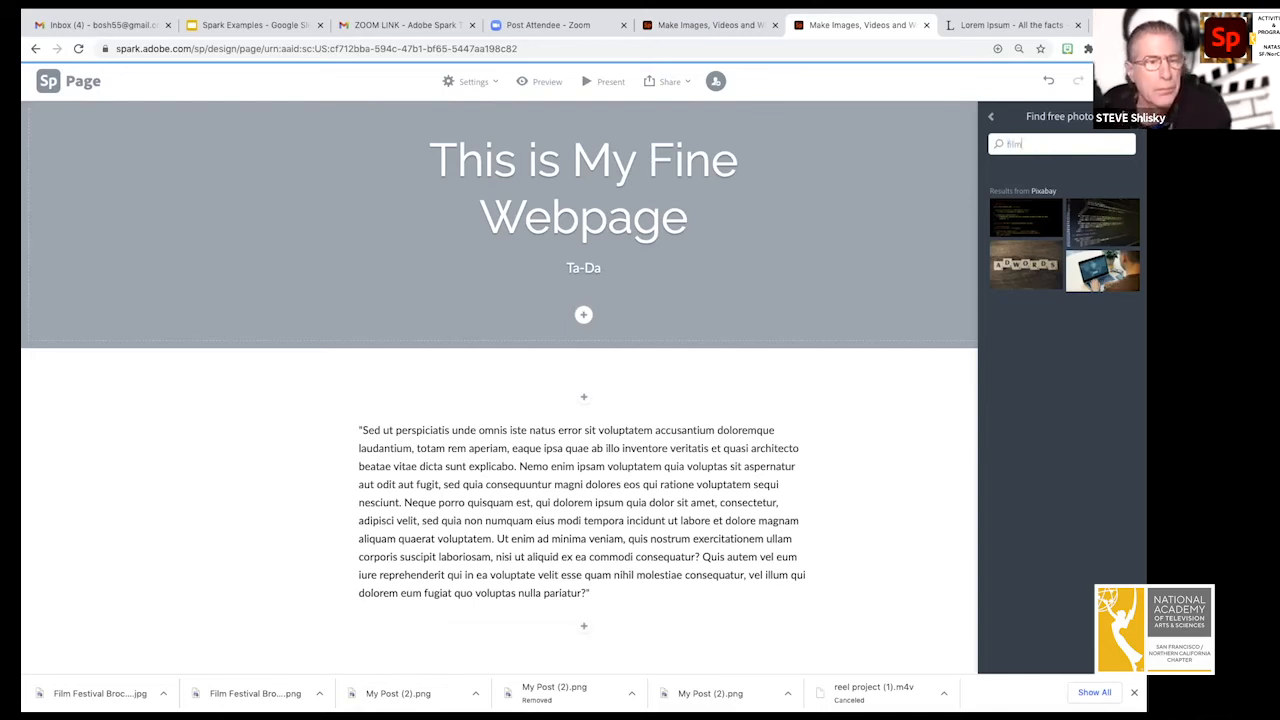
{"action": "key", "text": "ctrl+a"}
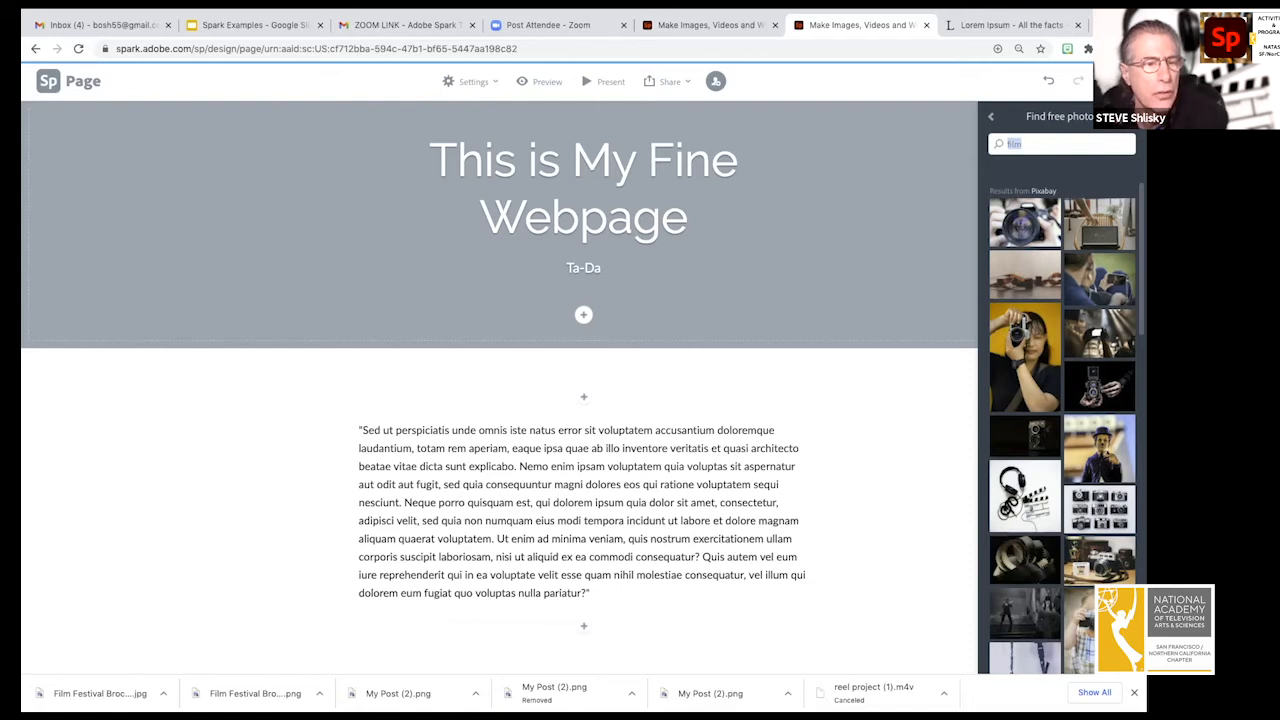
{"action": "key", "text": "BackSpace"}
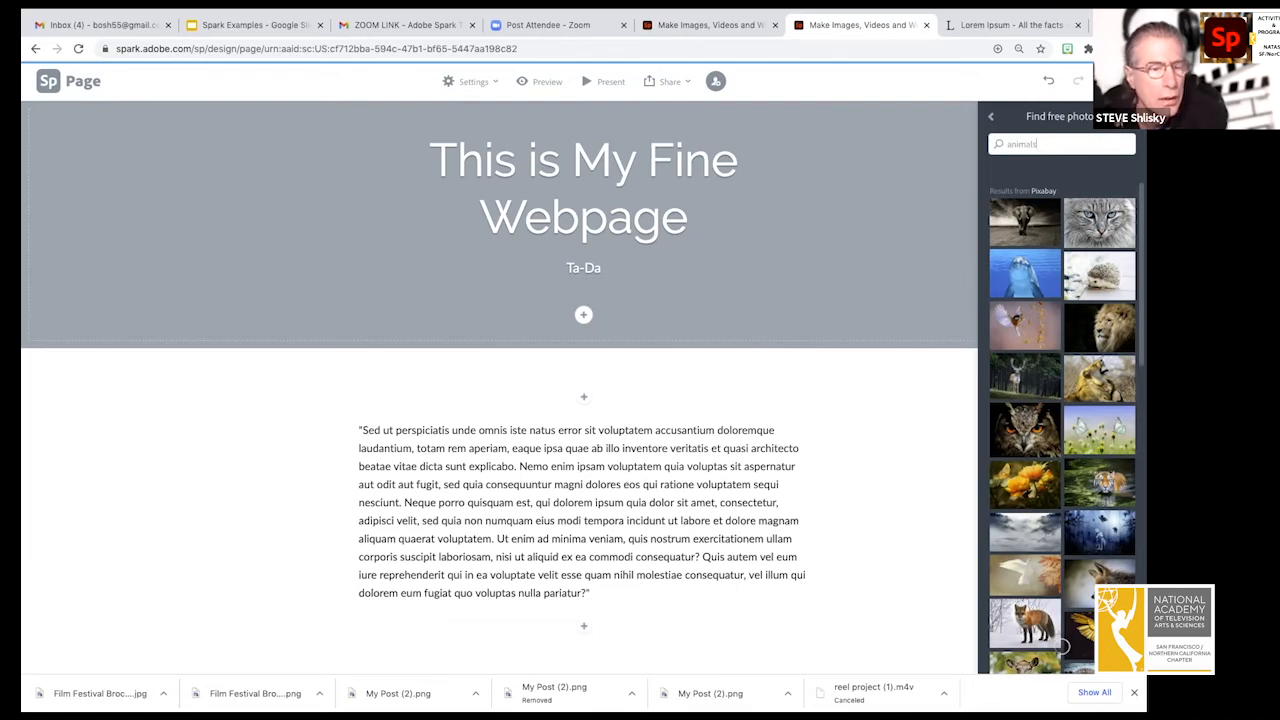
{"action": "left_click", "coordinate": [1099, 483]}
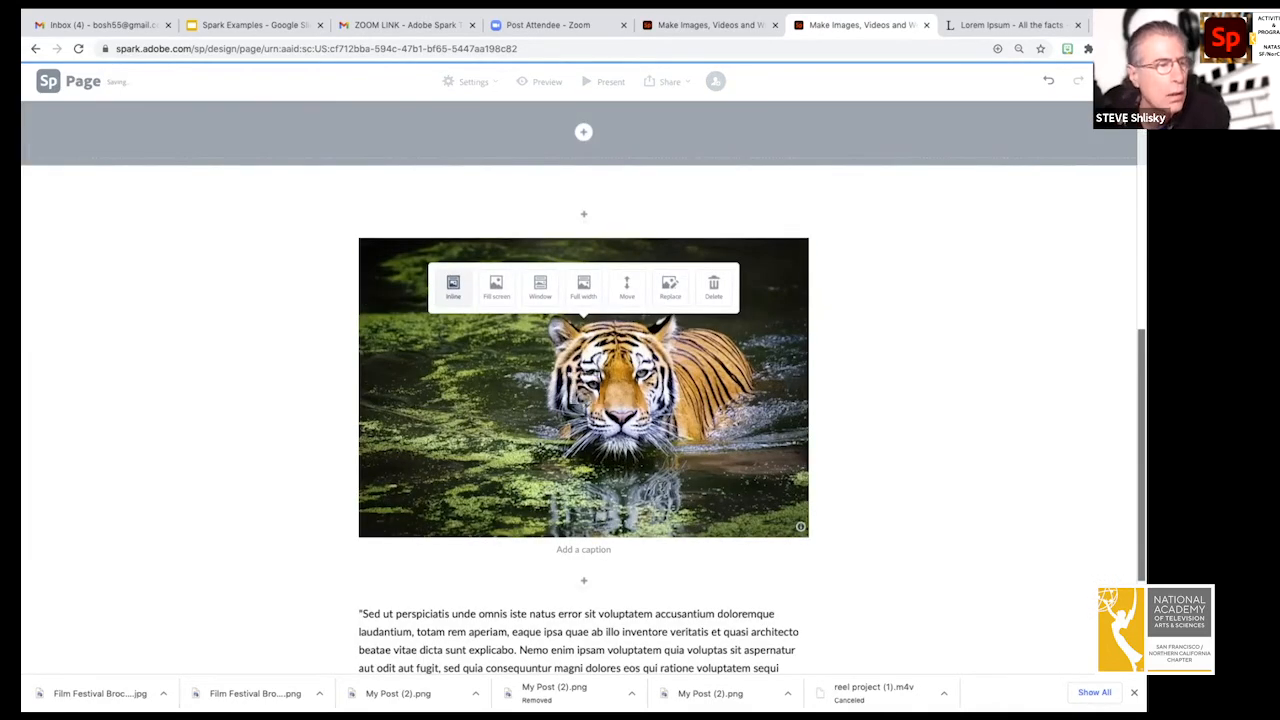
Add the man-at-laptop photo from a free photo search for "webpage" behind the page title.
{"action": "scroll", "coordinate": [583, 620], "scroll_direction": "up", "scroll_amount": 5}
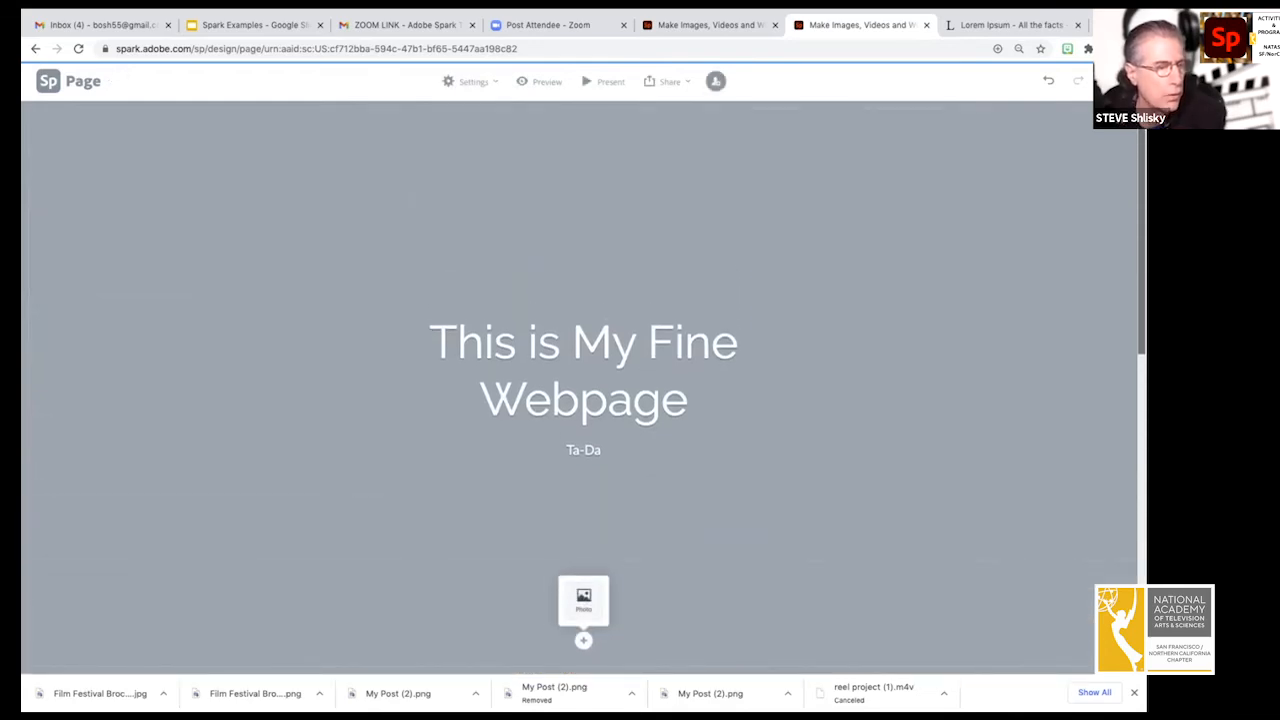
{"action": "left_click", "coordinate": [583, 600]}
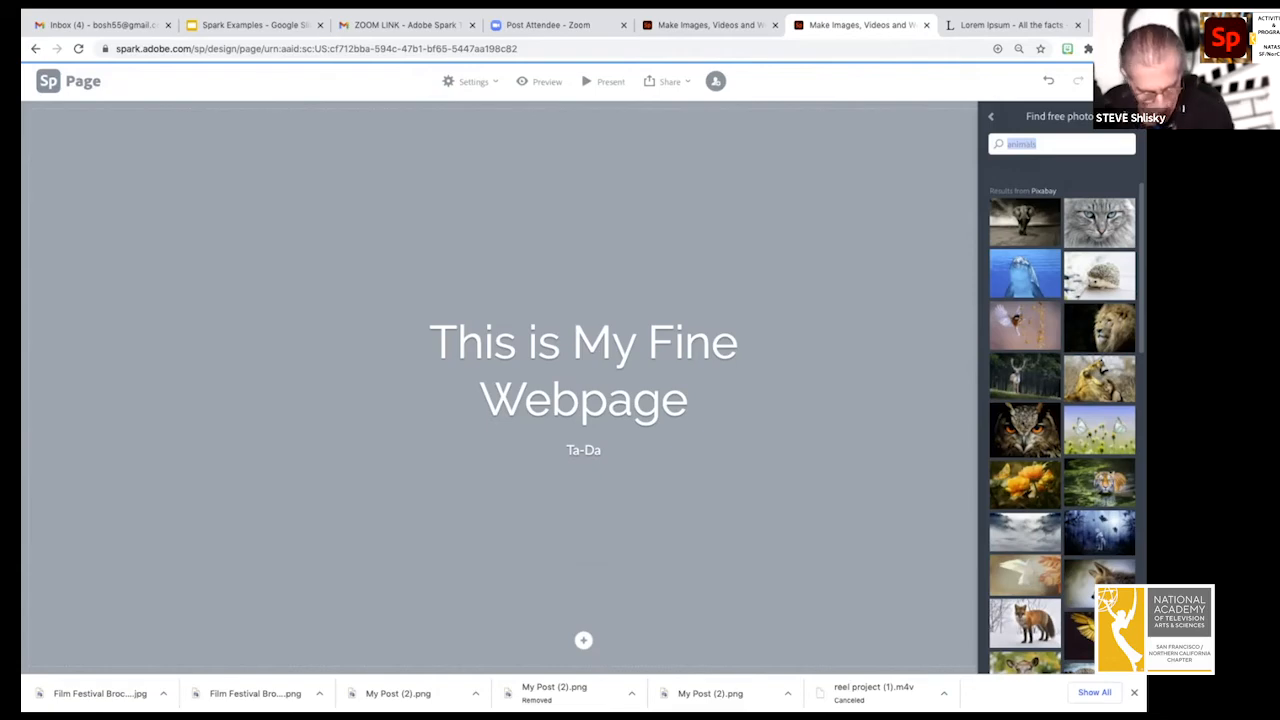
{"action": "type", "text": "wo"}
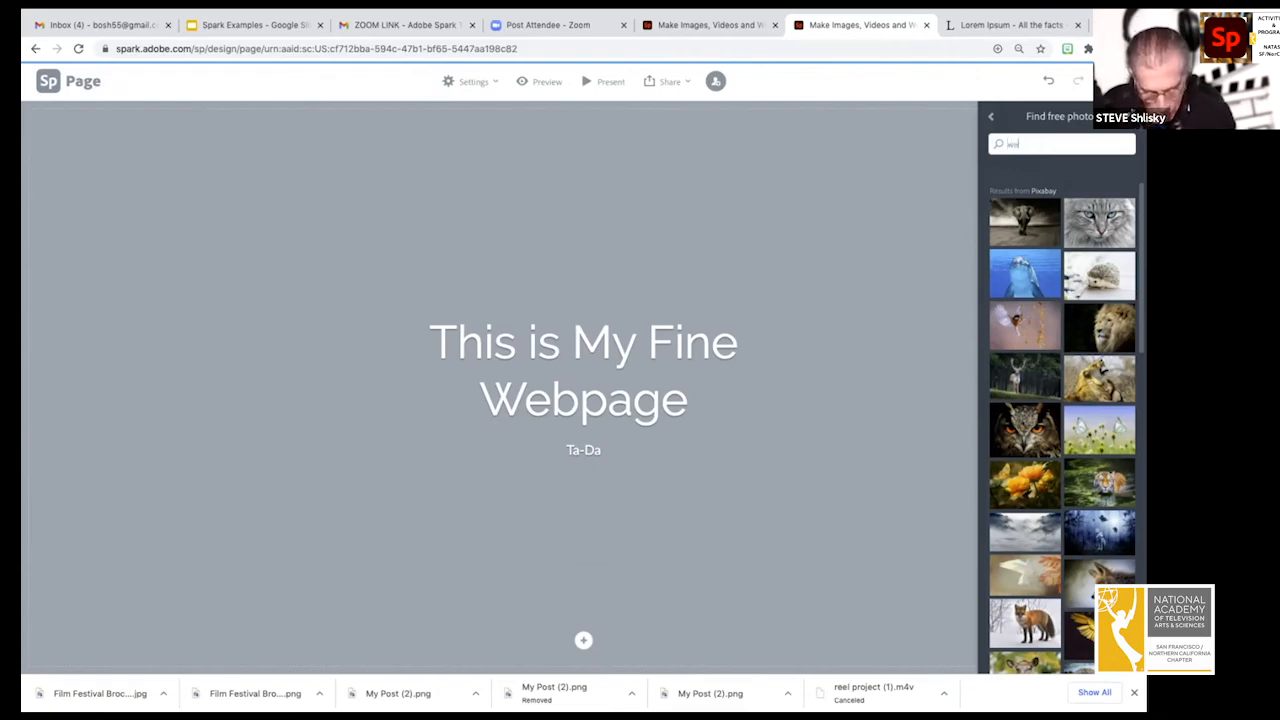
{"action": "type", "text": "bpage"}
{"action": "key", "text": "Return"}
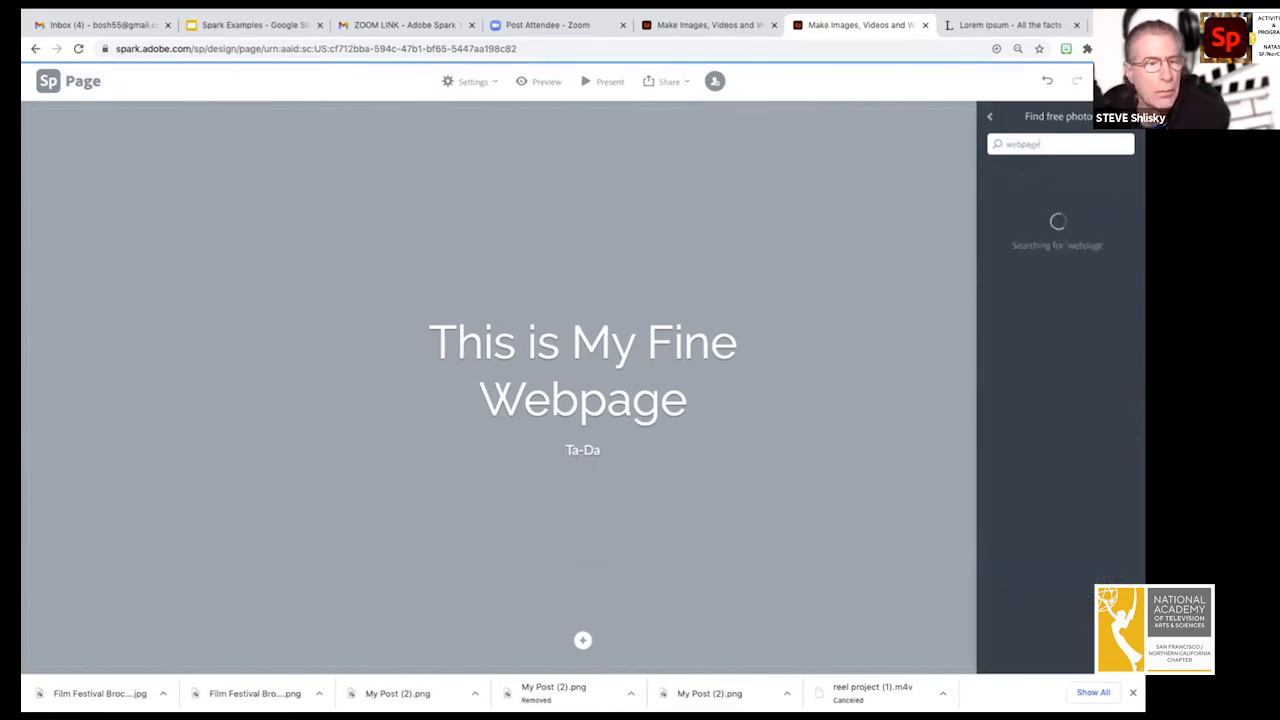
{"action": "left_click", "coordinate": [1100, 268]}
Caption the tiger photo "Cat in Water".
{"action": "scroll", "coordinate": [583, 388], "scroll_direction": "down", "scroll_amount": 6}
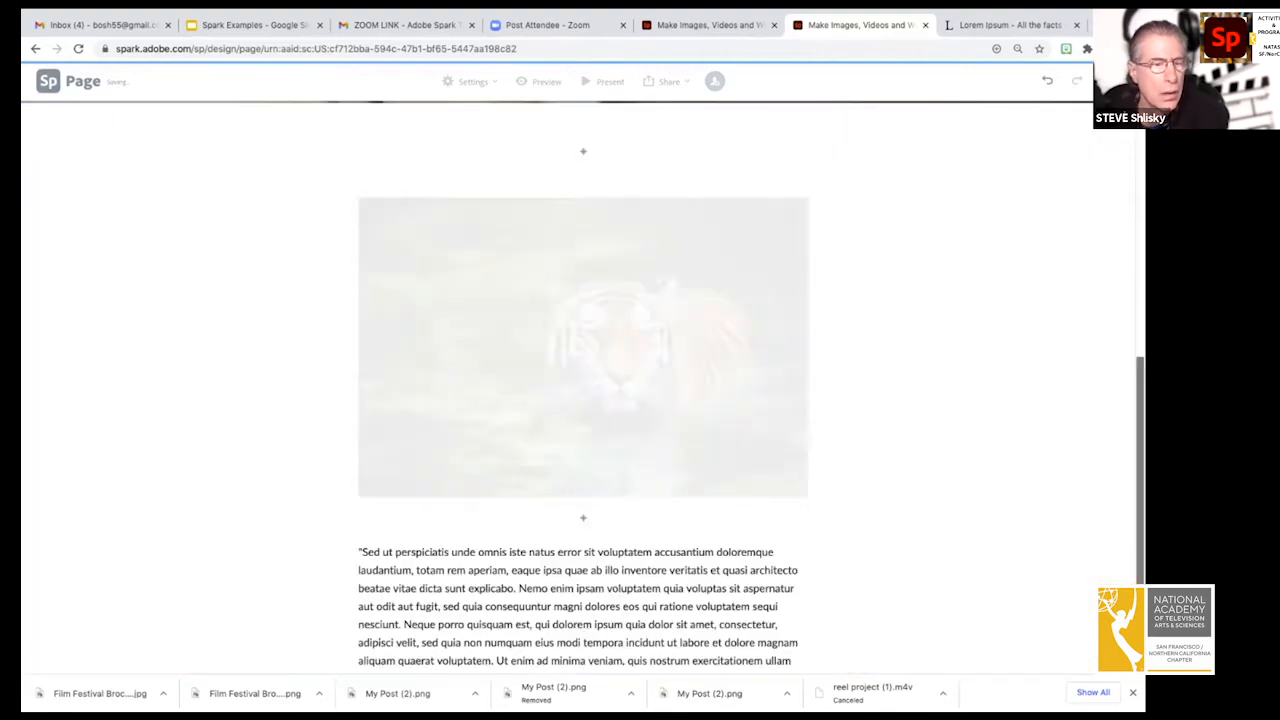
{"action": "scroll", "coordinate": [583, 500], "scroll_direction": "down", "scroll_amount": 1}
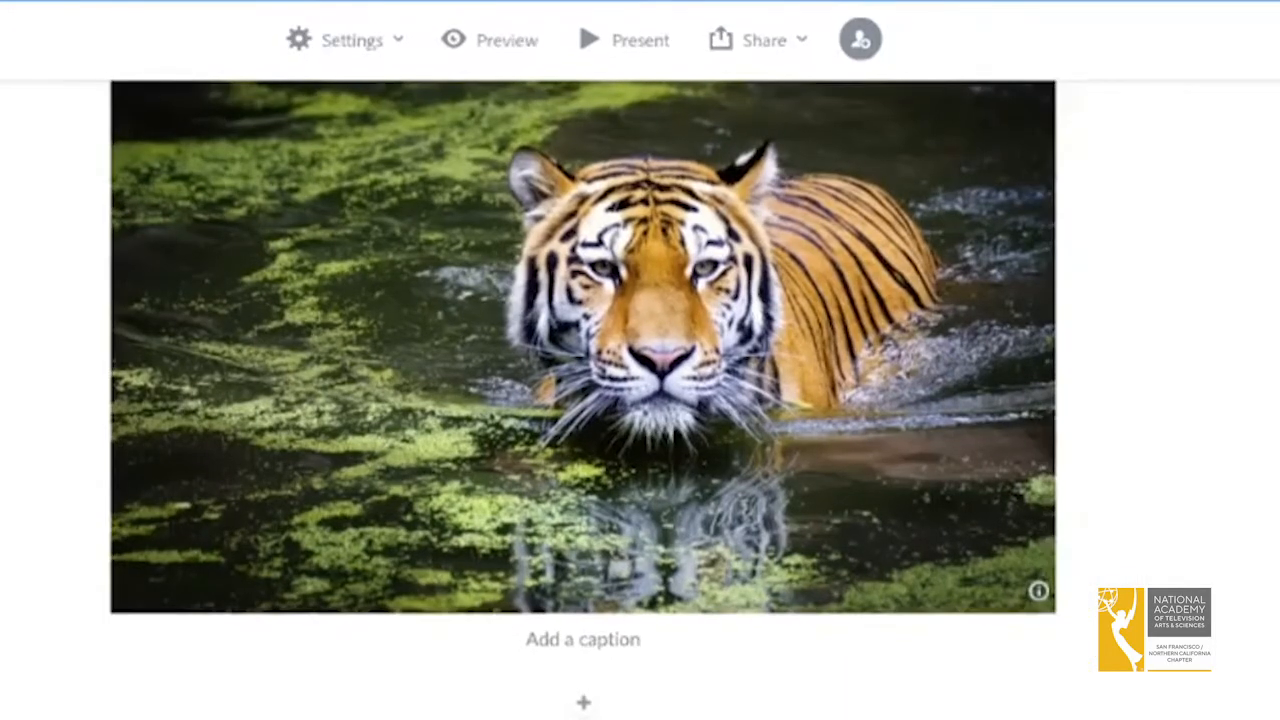
{"action": "left_click", "coordinate": [528, 638]}
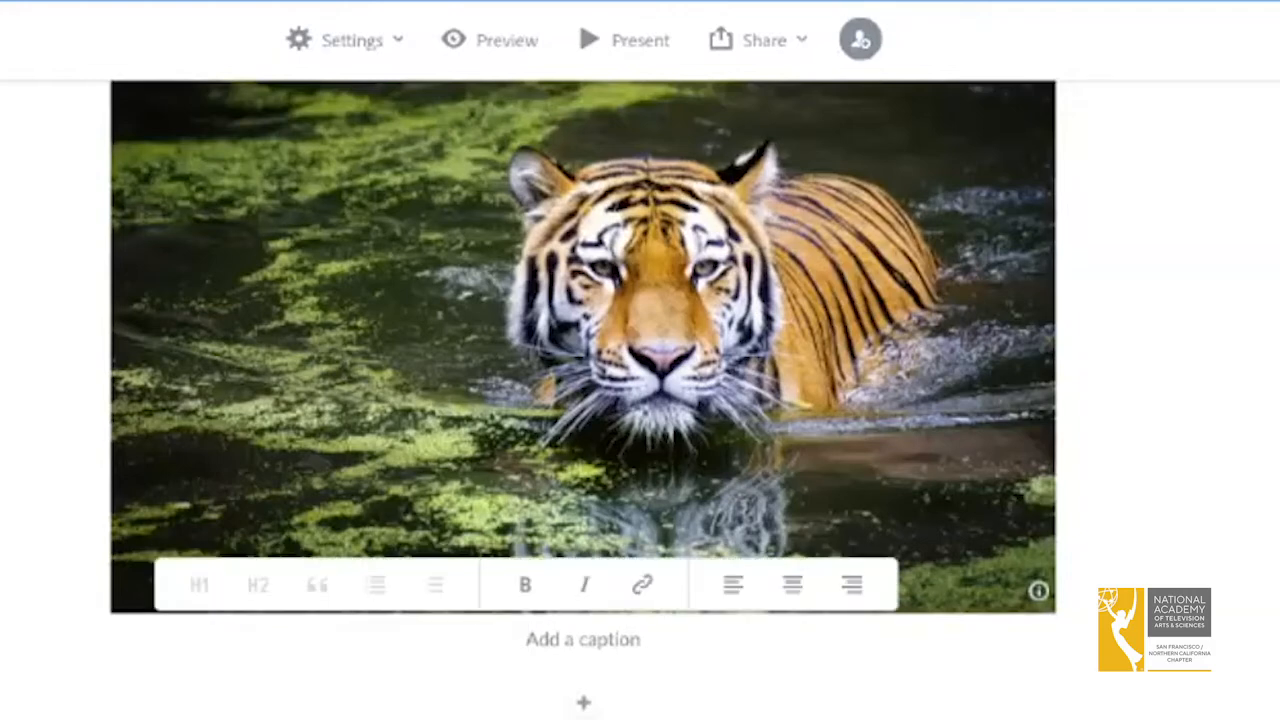
{"action": "type", "text": "Cat in Wa"}
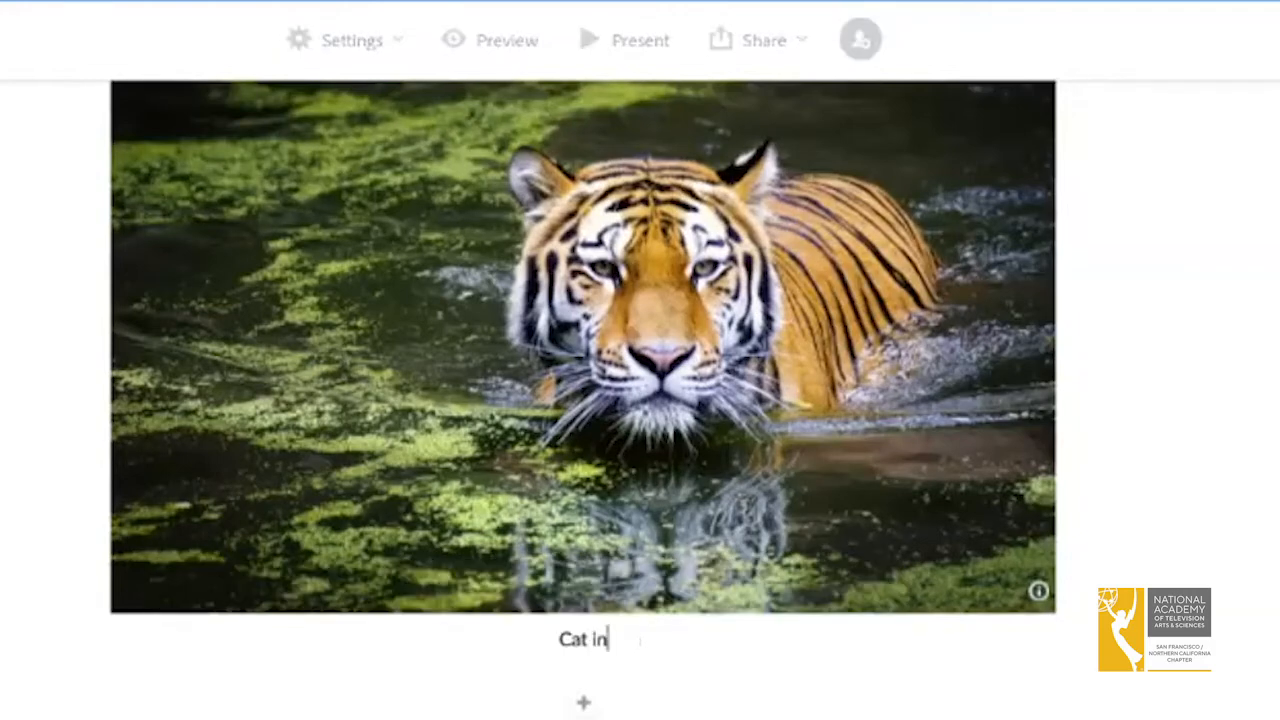
{"action": "type", "text": "ter"}
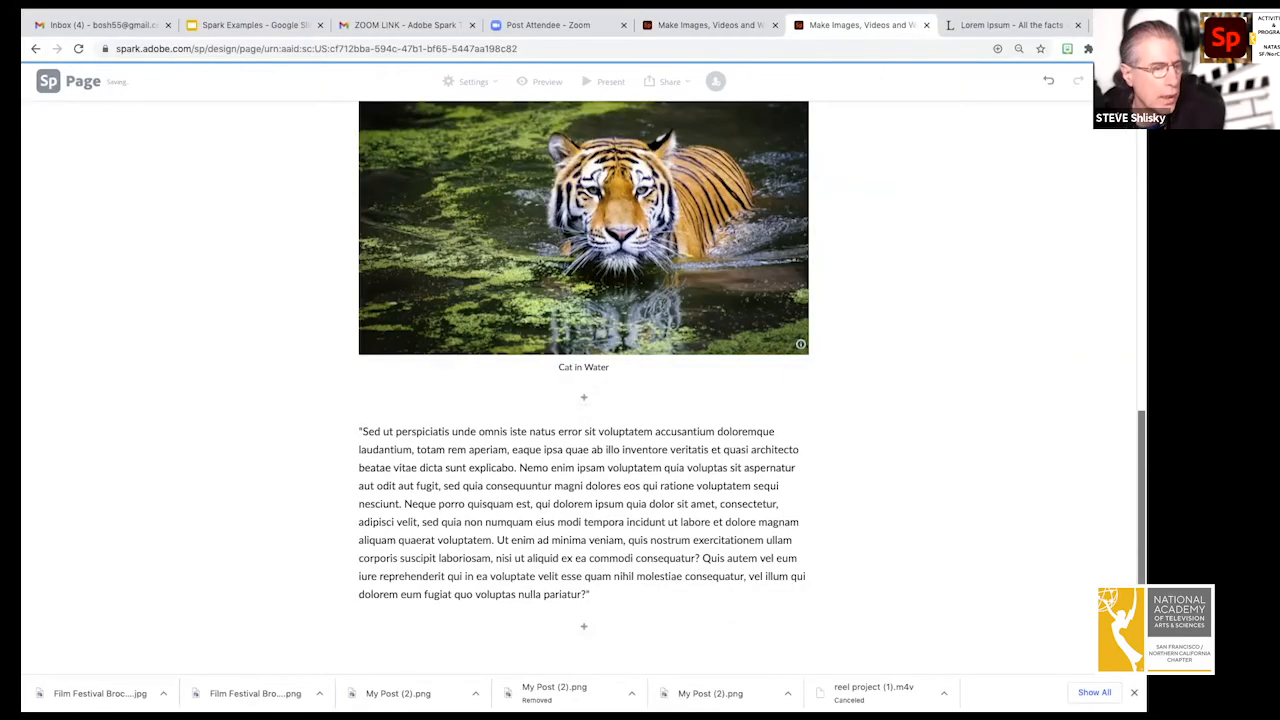
Add a video block below the body text, and open the Photoshop retouching workshop video on YouTube and pause it.
{"action": "left_click", "coordinate": [584, 626]}
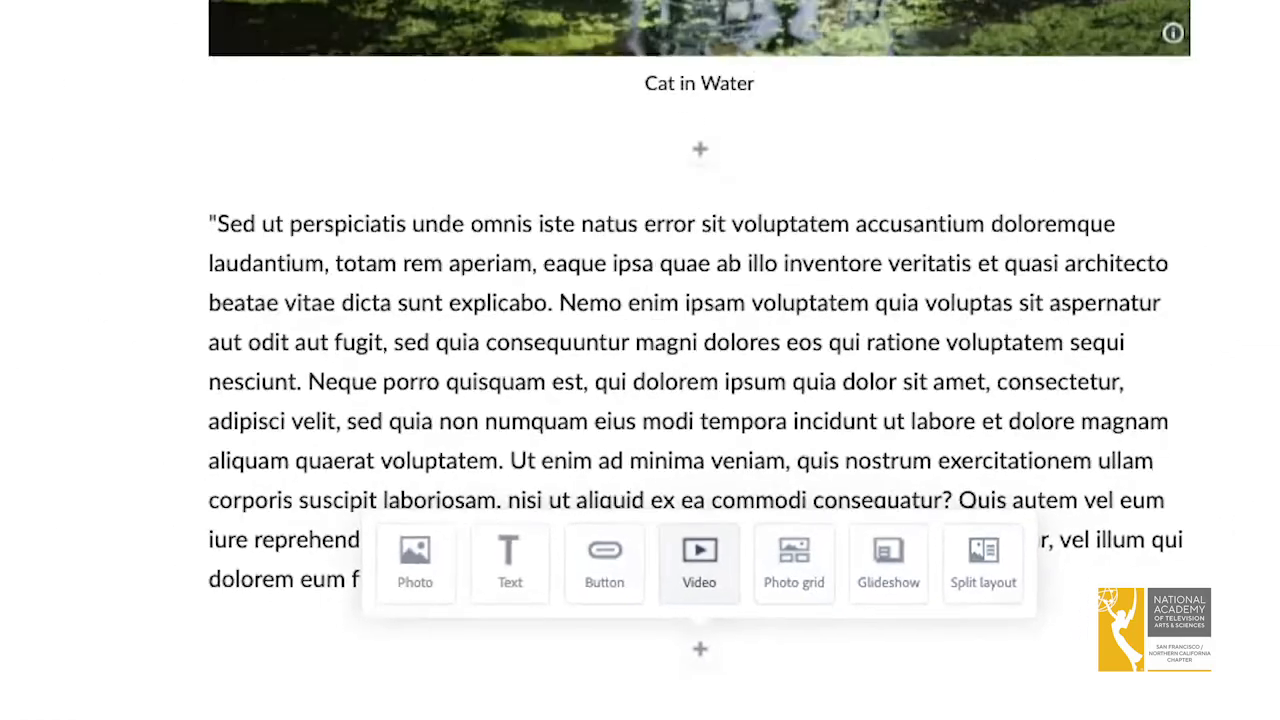
{"action": "left_click", "coordinate": [626, 450]}
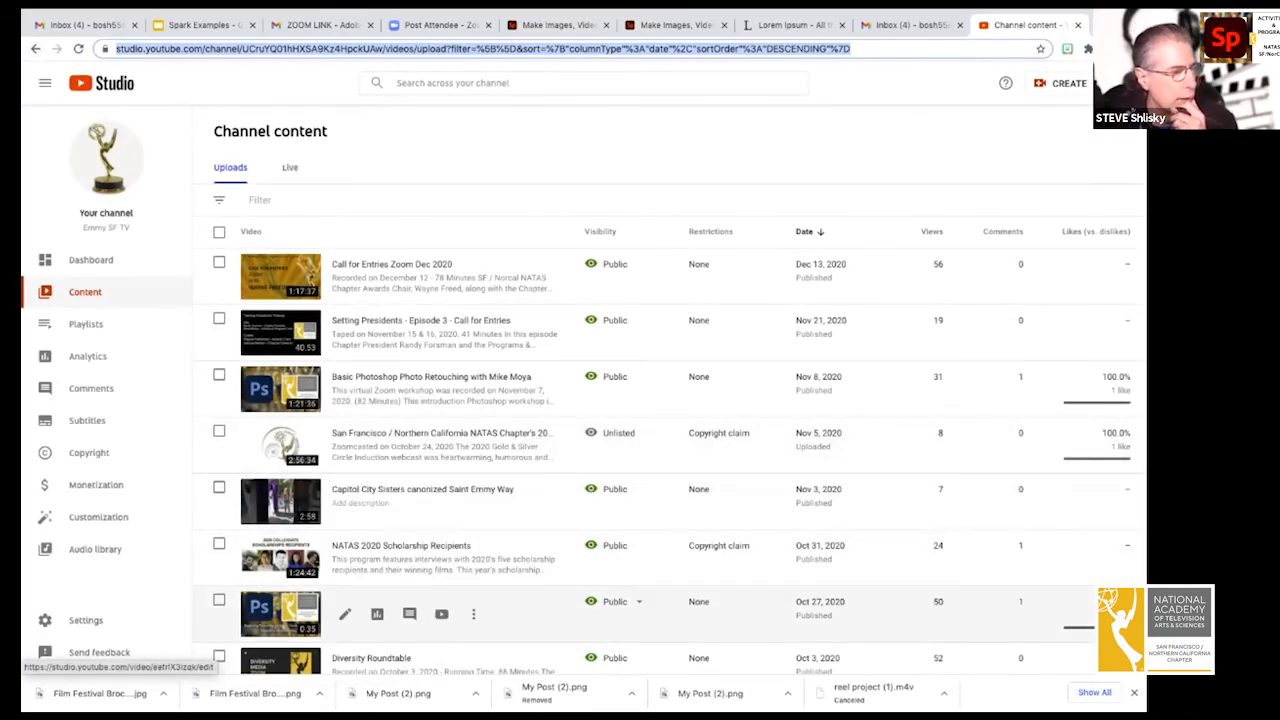
{"action": "left_click", "coordinate": [280, 613]}
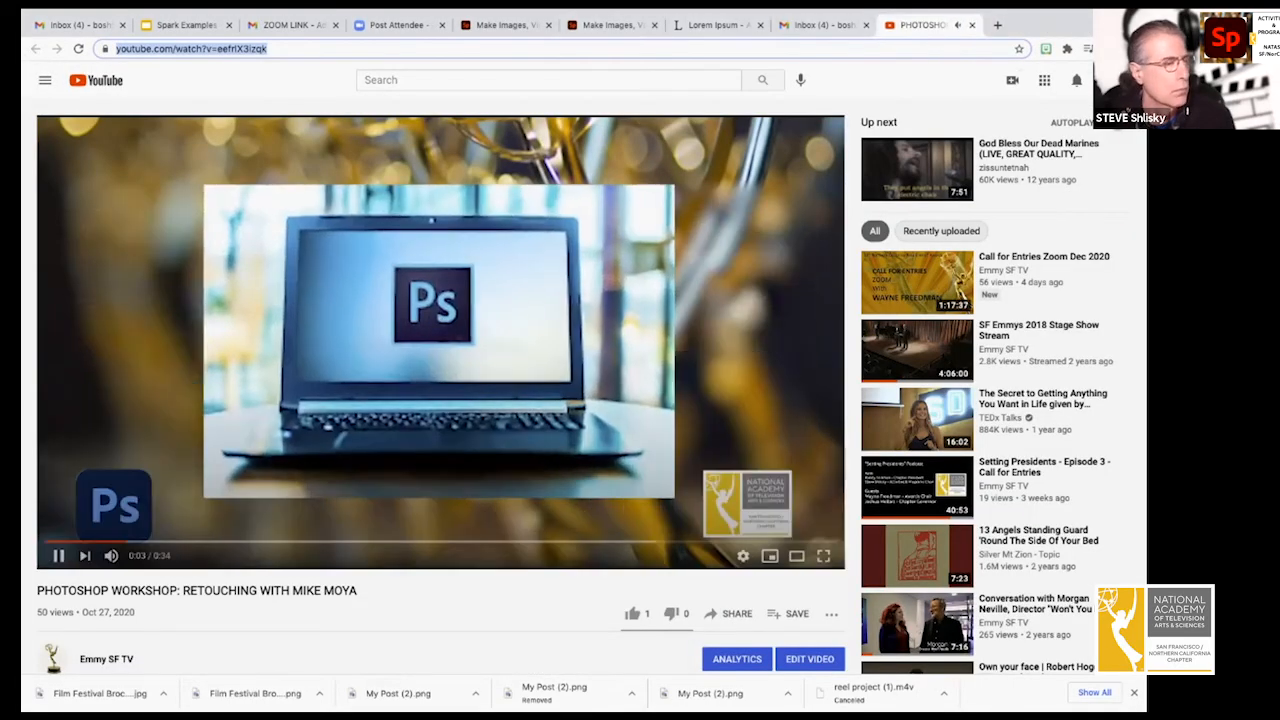
{"action": "left_click", "coordinate": [58, 555]}
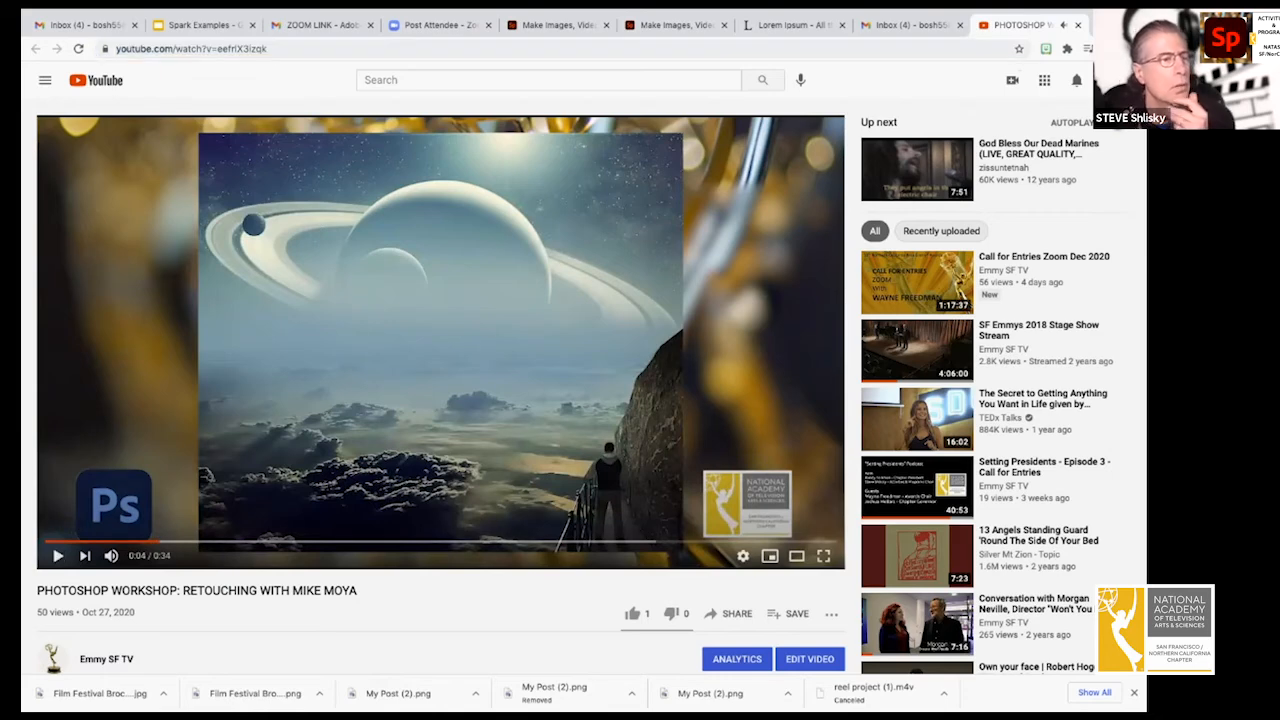
Replace the link in the web page's embedded video settings with the Photoshop workshop's YouTube watch link and save it.
{"action": "left_click", "coordinate": [676, 25]}
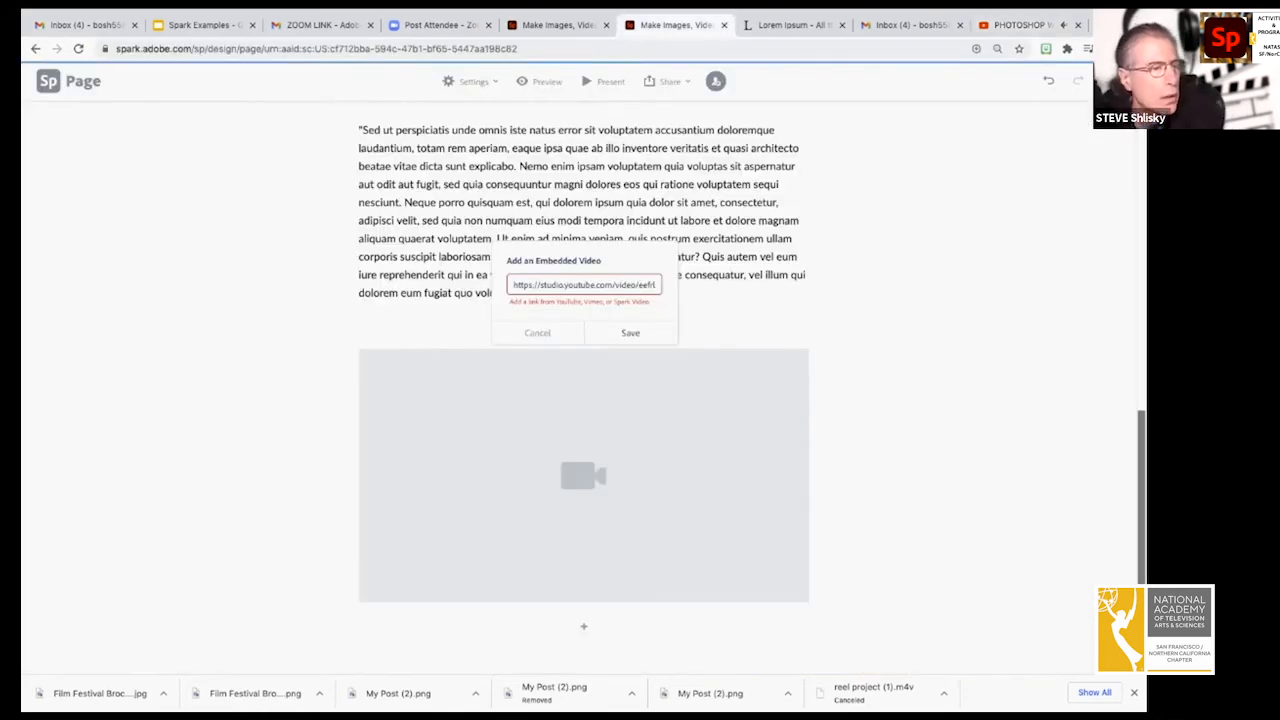
{"action": "key", "text": "ctrl+a"}
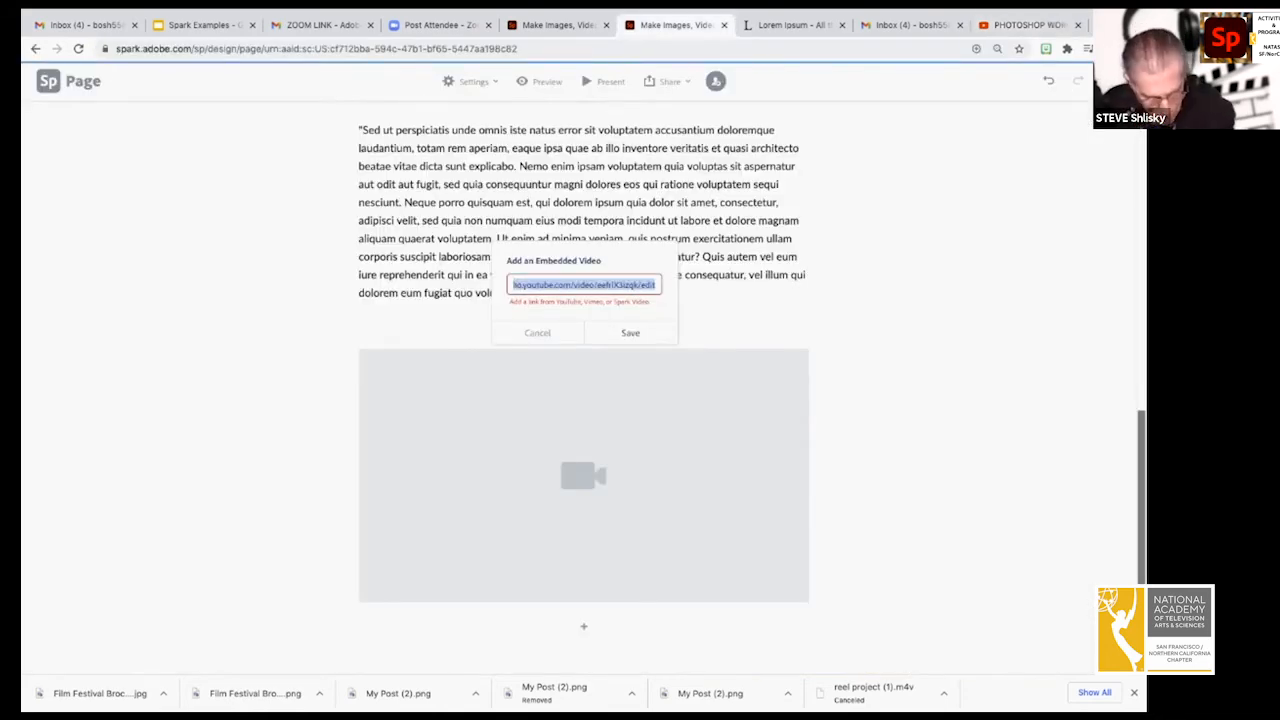
{"action": "type", "text": "https://www.youtube.com/watch?v=eefrlK3izqk"}
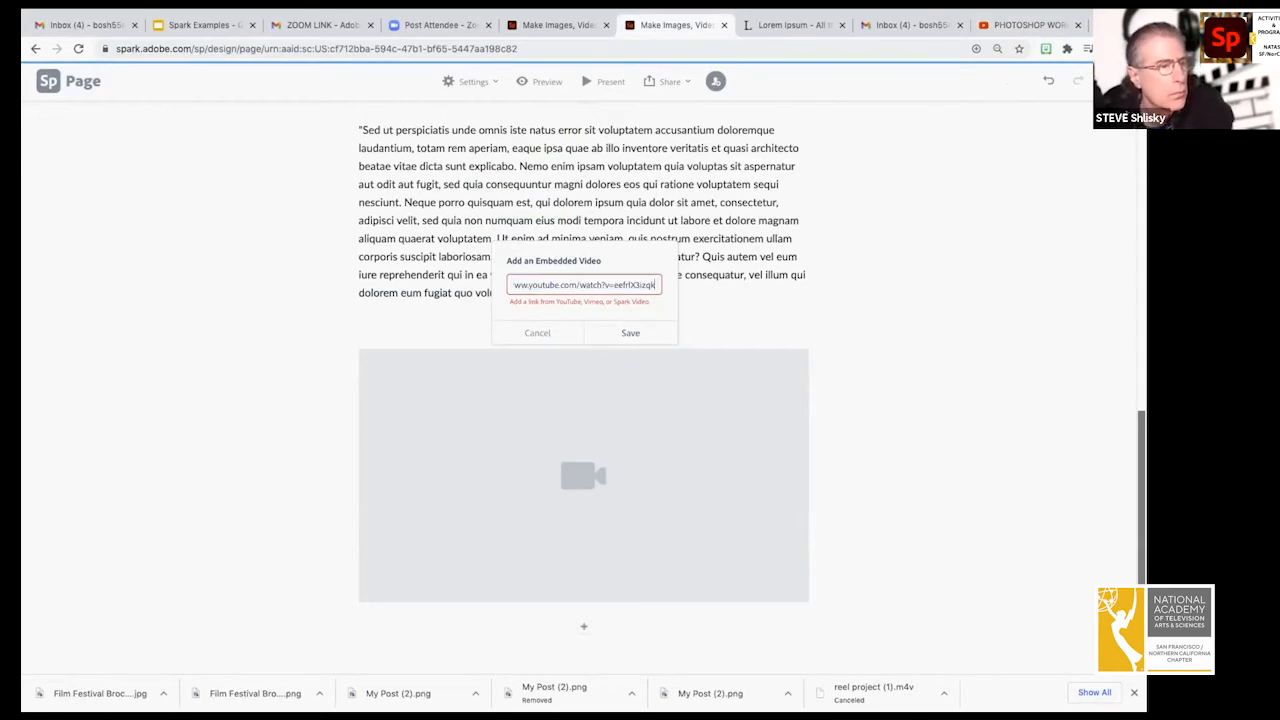
{"action": "key", "text": "Return"}
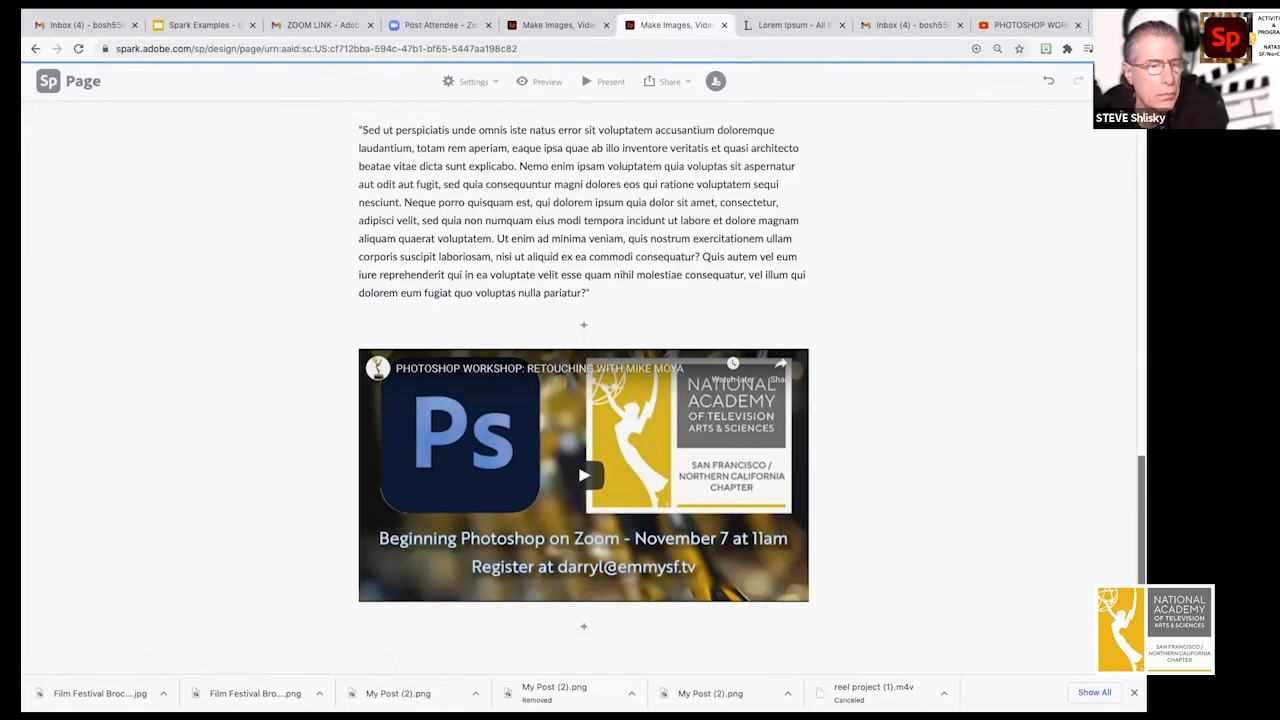
Add a button below the Photoshop workshop video and label it "SF NATAS Ho".
{"action": "scroll", "coordinate": [583, 367], "scroll_direction": "up", "scroll_amount": 15}
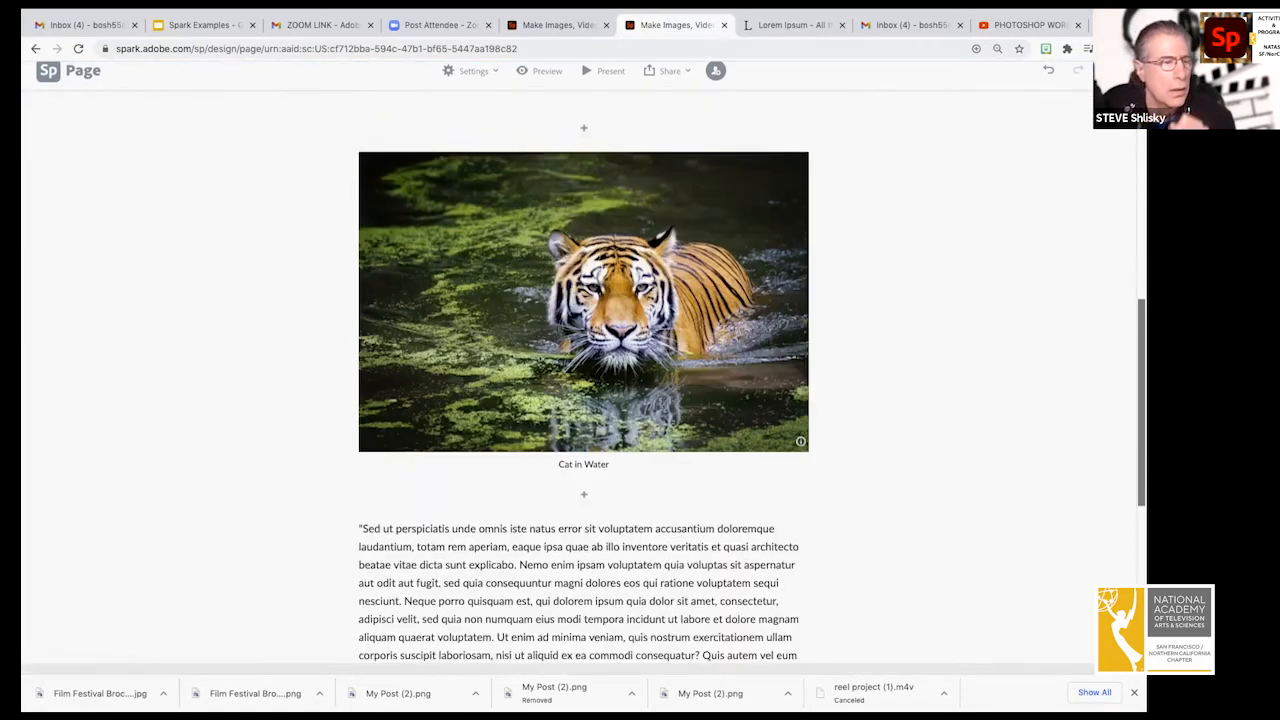
{"action": "scroll", "coordinate": [583, 390], "scroll_direction": "down", "scroll_amount": 10}
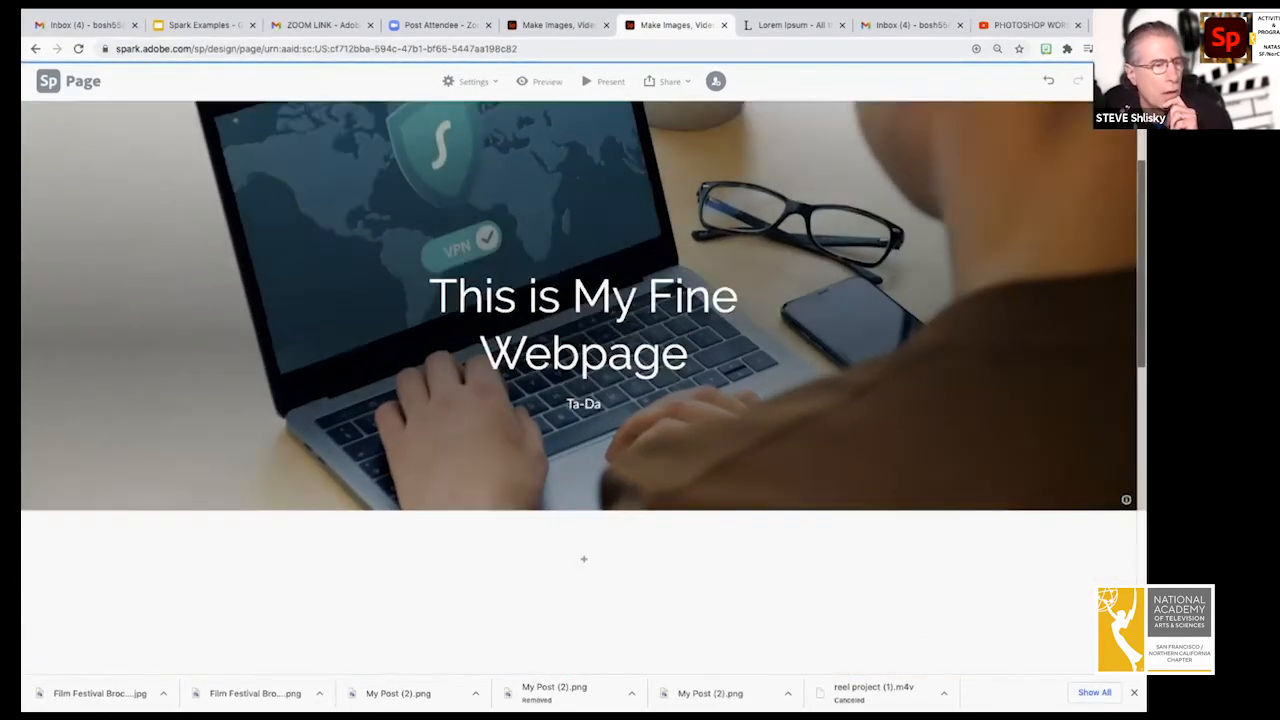
{"action": "scroll", "coordinate": [583, 390], "scroll_direction": "down", "scroll_amount": 5}
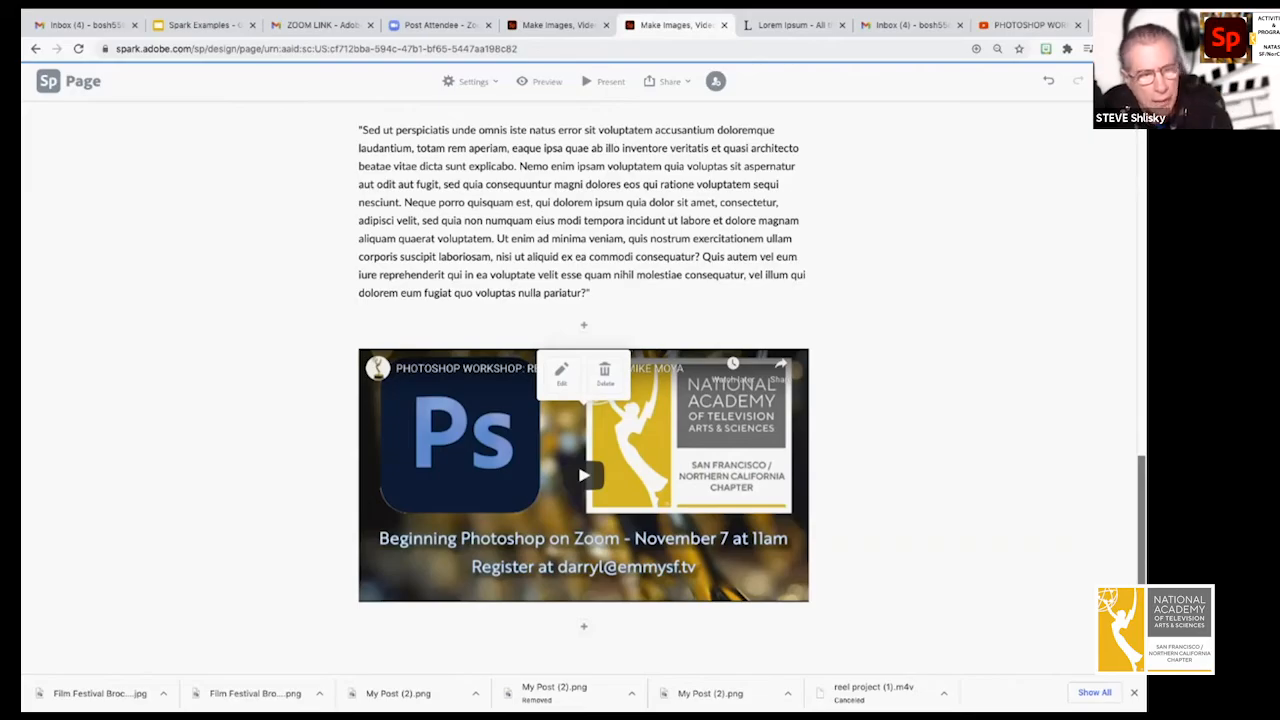
{"action": "left_click", "coordinate": [583, 626]}
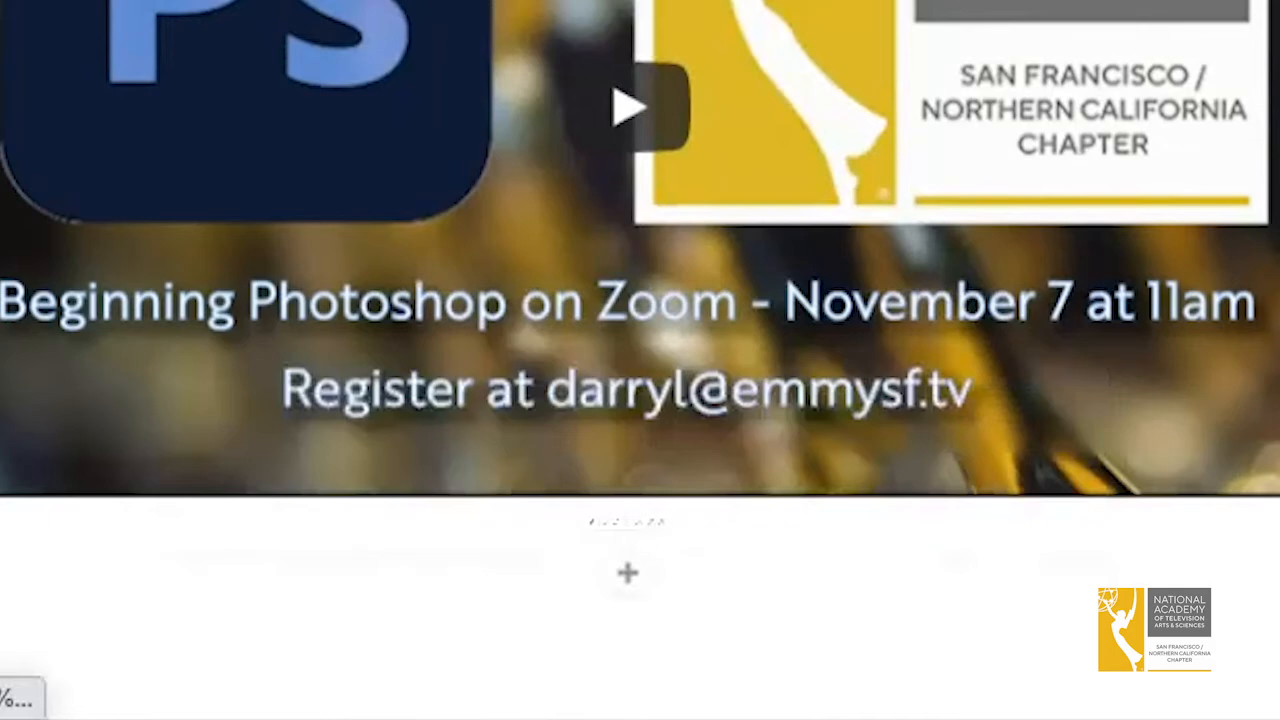
{"action": "left_click", "coordinate": [491, 457]}
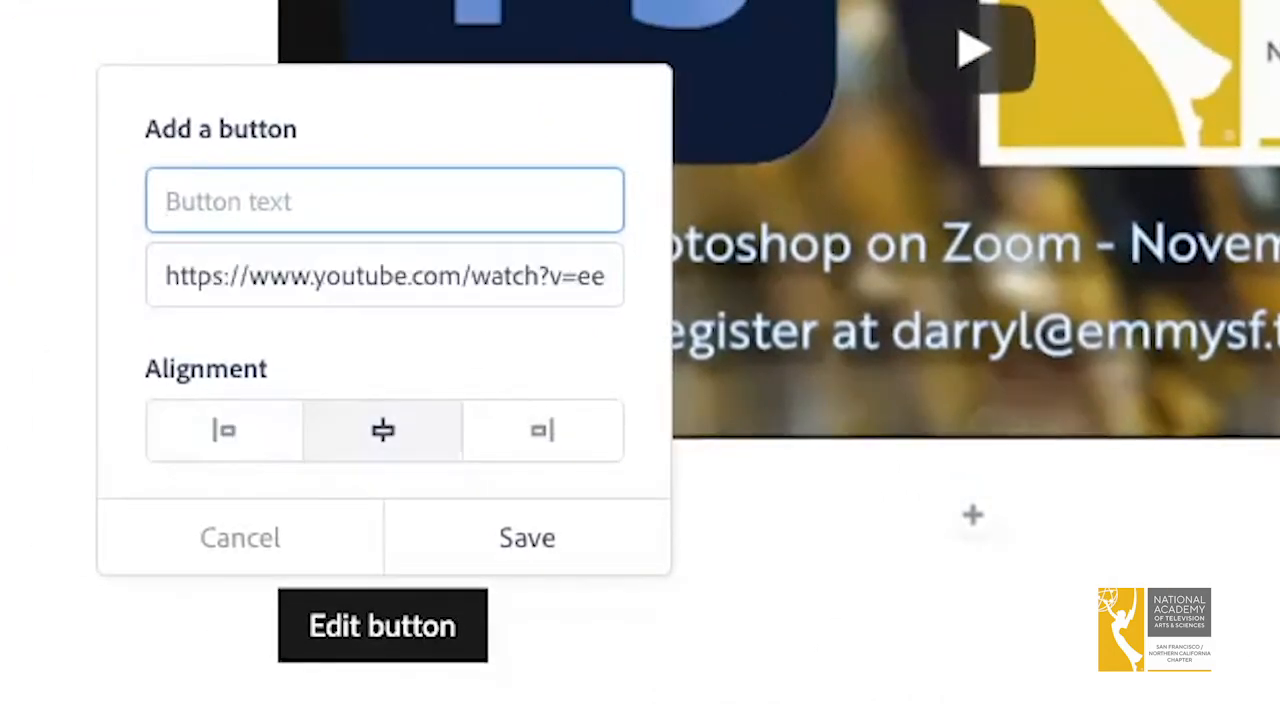
{"action": "type", "text": "Emm"}
{"action": "key", "text": "BackSpace"}
{"action": "key", "text": "BackSpace"}
{"action": "key", "text": "BackSpace"}
{"action": "type", "text": "SF "}
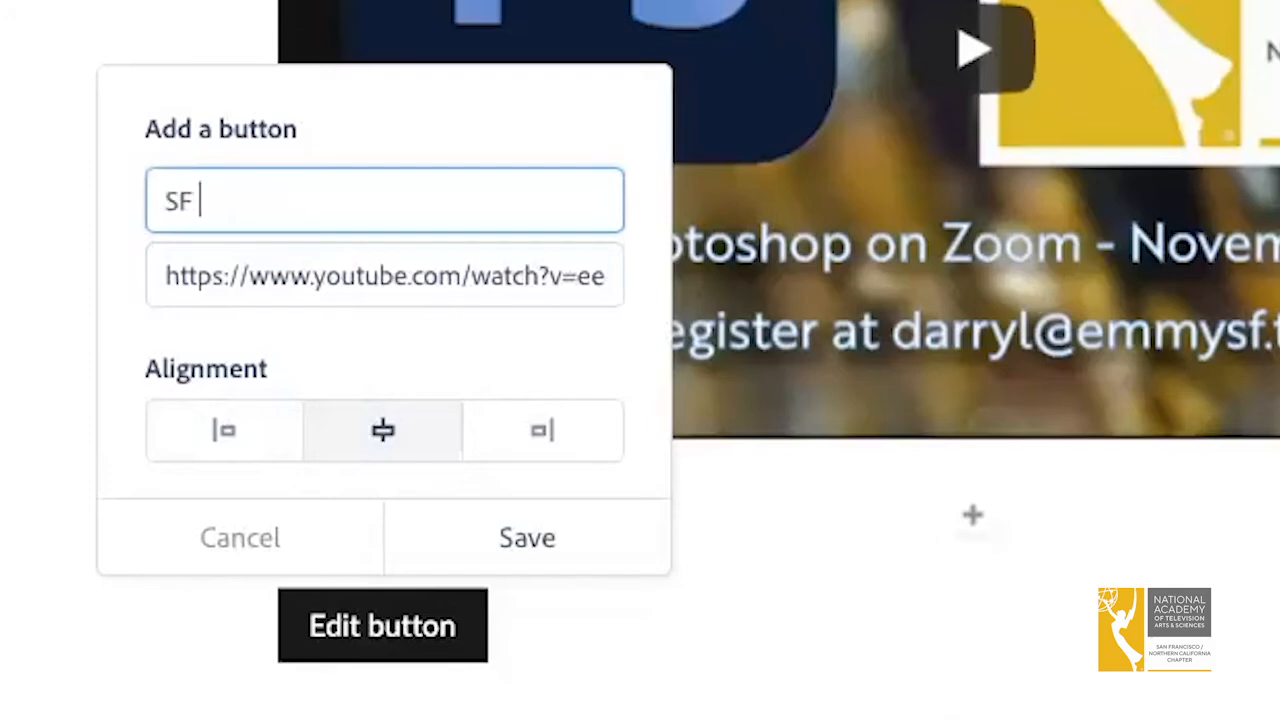
{"action": "type", "text": "NATAS Homre"}
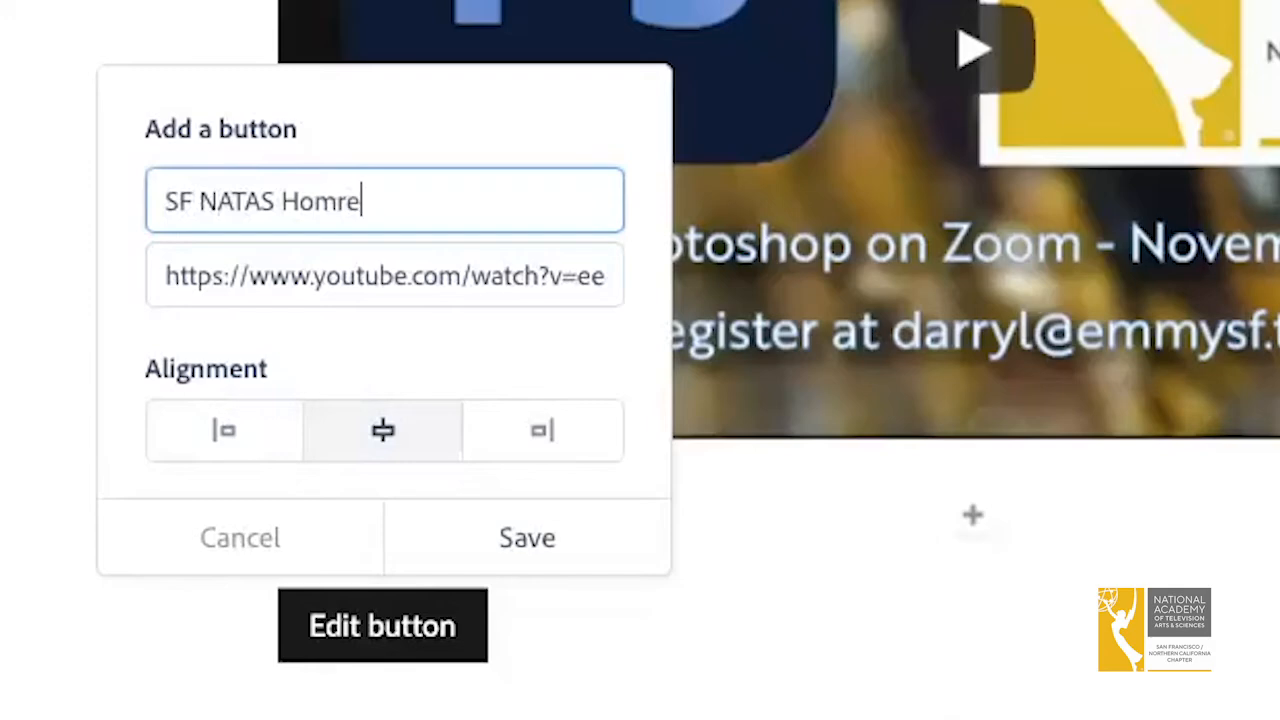
{"action": "key", "text": "BackSpace"}
{"action": "type", "text": "e0"}
{"action": "key", "text": "BackSpace"}
{"action": "key", "text": "BackSpace"}
{"action": "key", "text": "BackSpace"}
{"action": "key", "text": "BackSpace"}
Replace the new button's link with emmysf.tv and save the centred button.
{"action": "key", "text": "Tab"}
{"action": "key", "text": "shift+End"}
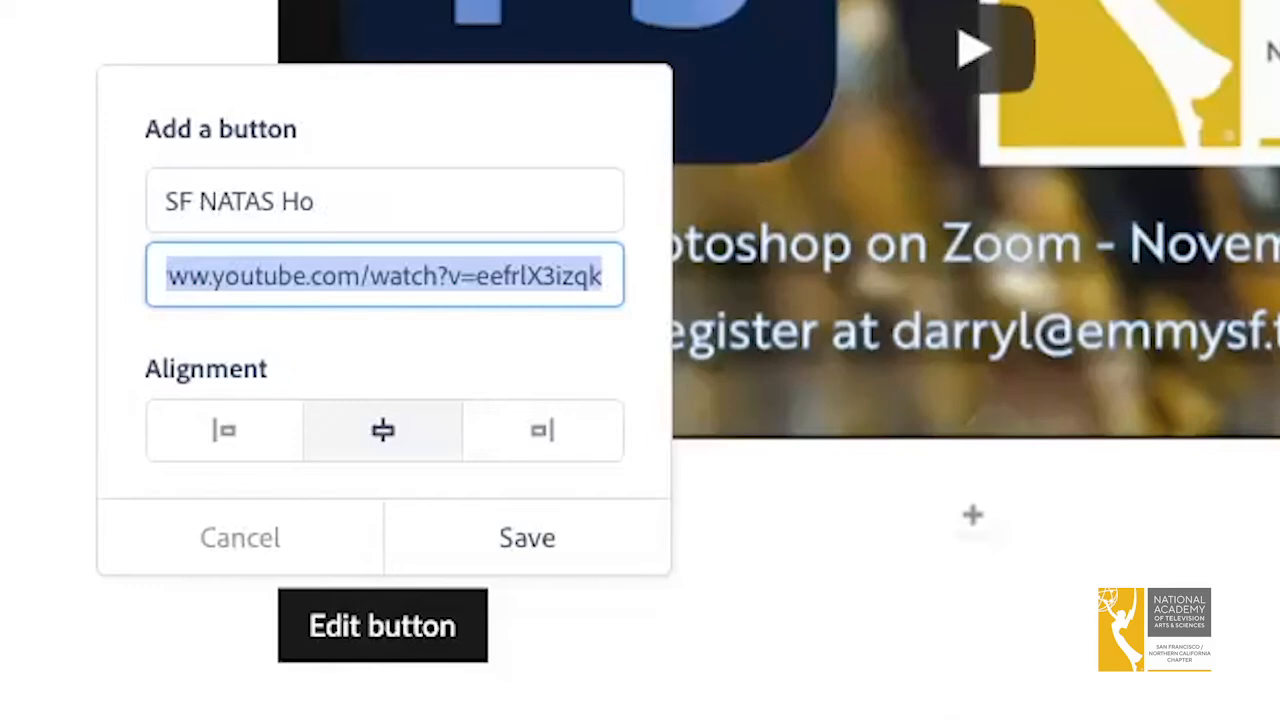
{"action": "type", "text": "emmysf.tv"}
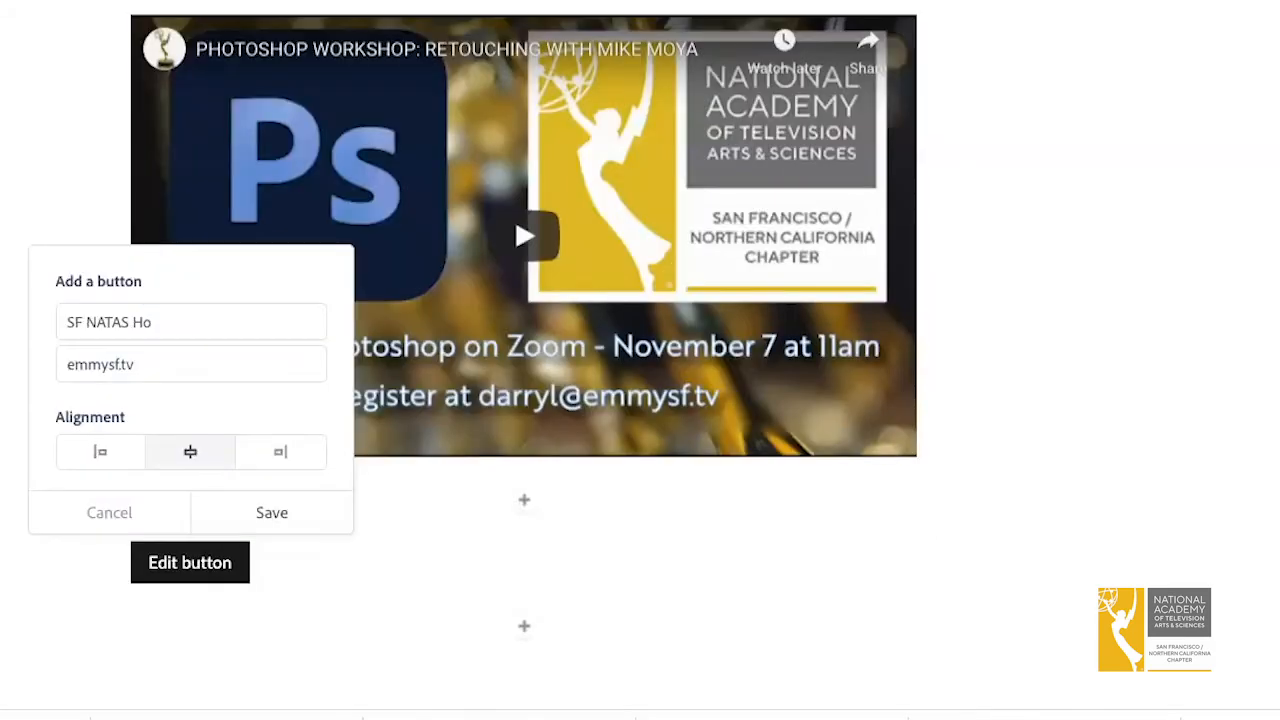
{"action": "key", "text": "Return"}
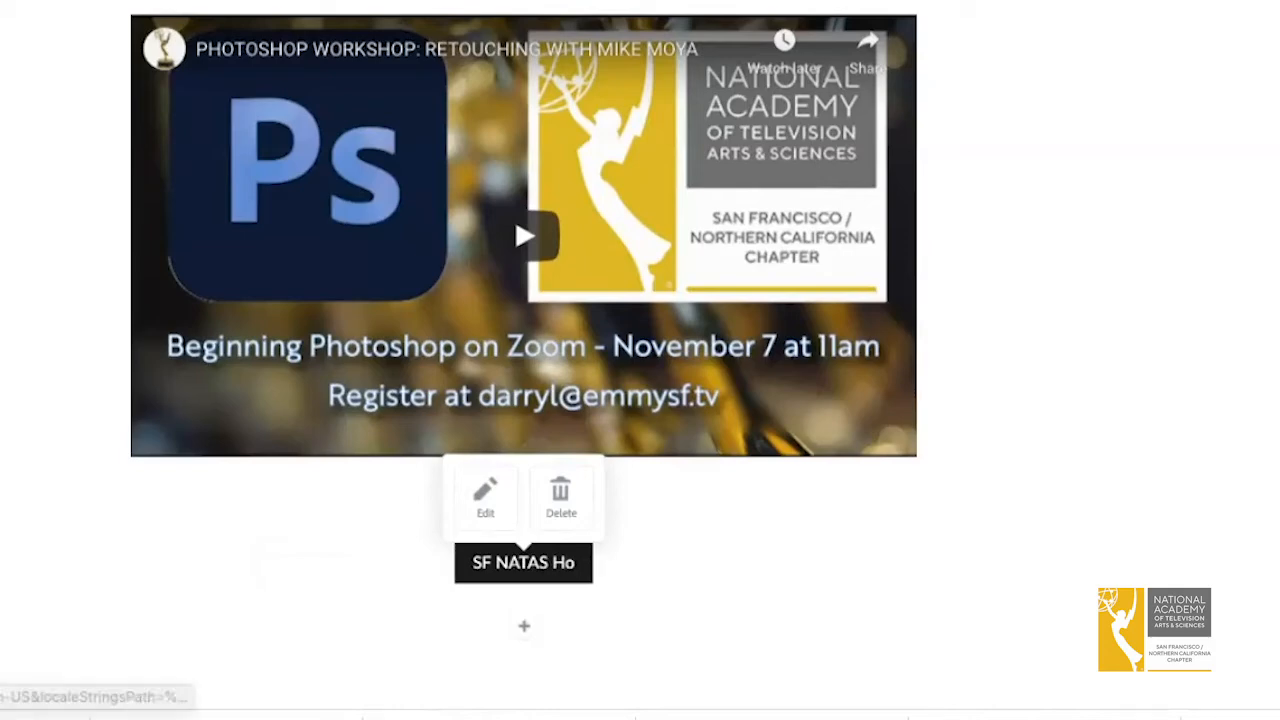
Add a text block below the SF NATAS button containing the "Sed ut perspiciatis" placeholder paragraph.
{"action": "left_click", "coordinate": [524, 626]}
{"action": "left_click", "coordinate": [369, 543]}
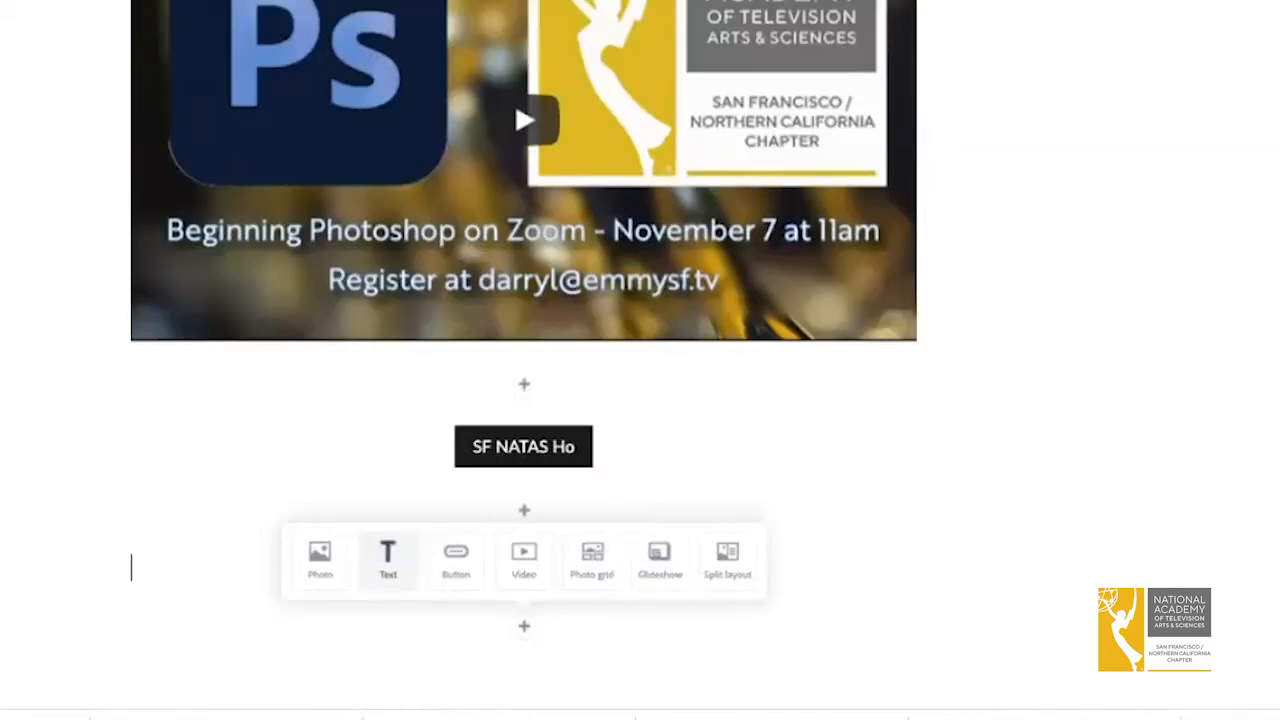
{"action": "left_click_drag", "start_coordinate": [5, 477], "coordinate": [5, 383]}
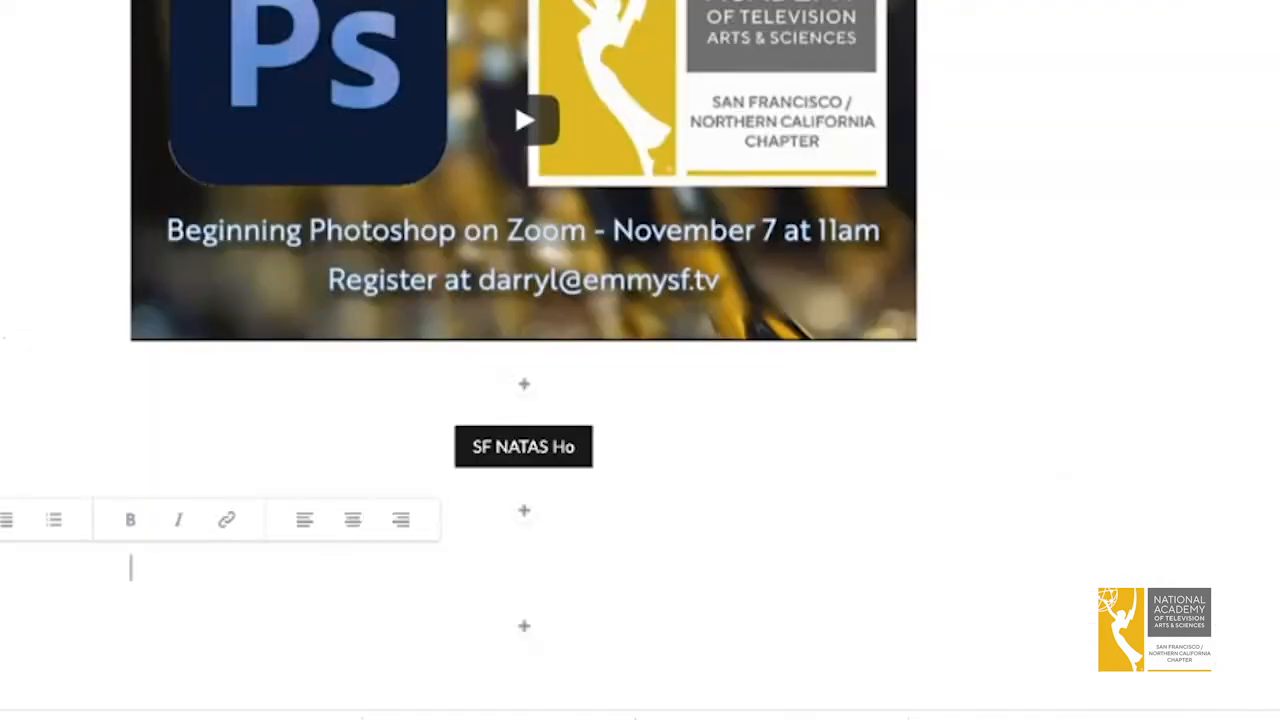
{"action": "type", "text": "\"Sed ut perspiciatis unde omnis iste natus error sit voluptatem accusantium doloremque laudantium, totam rem aperiam, eaque ipsa quae ab illo inventore veritatis et quasi architecto beatae vitae dicta sunt explicabo. Nemo enim ipsam voluptatem quia voluptas sit aspernatur aut odit aut fugit, sed quia consequuntur magni dolores eos qui ratione voluptatem sequi nesciunt. Neque porro quisquam est, qui dolorem ipsum quia dolor sit amet, consectetur, adipisci velit, sed quia non numquam eius modi tempora incidunt ut labore et dolore magnam aliquam quaerat voluptatem. Ut enim ad minima veniam, quis nostrum exercitationem ullam corporis suscipit laboriosam, nisi ut aliquid ex ea commodi consequatur? Quis autem vel eum iure reprehenderit qui in ea voluptate velit esse quam nihil molestiae consequatur, vel illum qui dolorem eum fugiat quo voluptas nulla pariatur?\""}
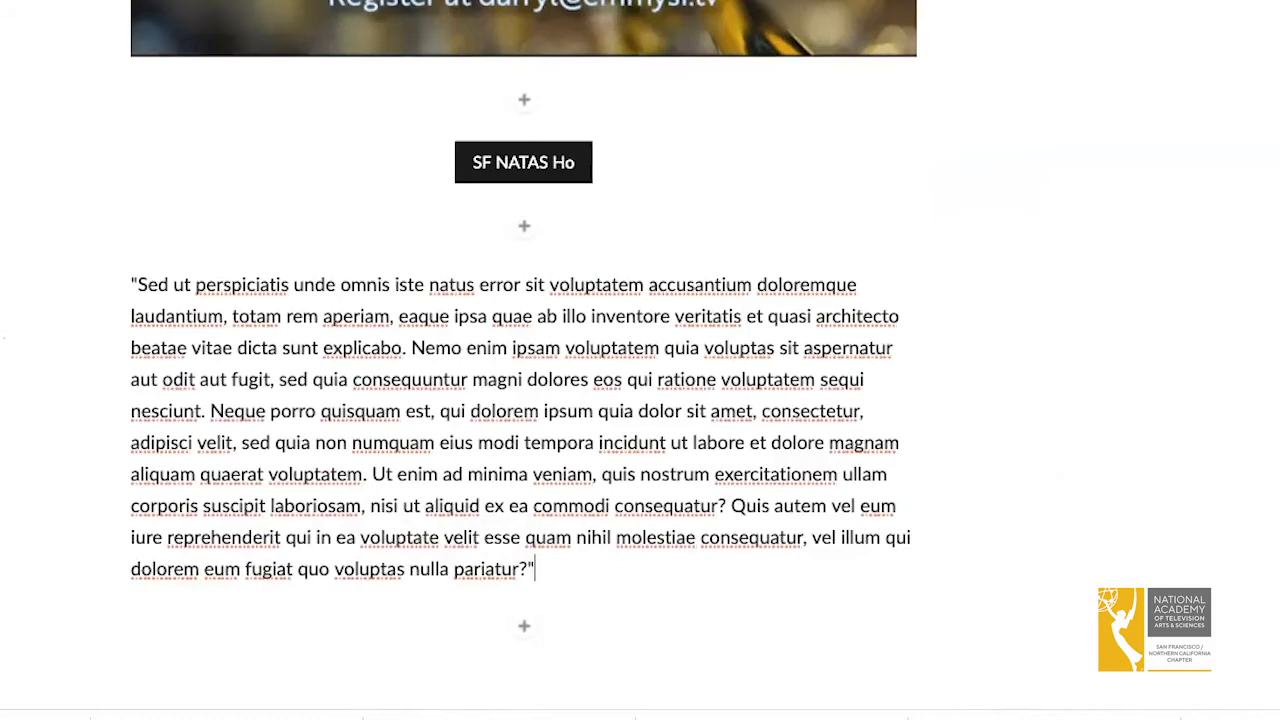
Add a split layout below the placeholder paragraph and fill its image half with the yellow-and-blue parrot from a free photo search for "animals".
{"action": "left_click", "coordinate": [524, 626]}
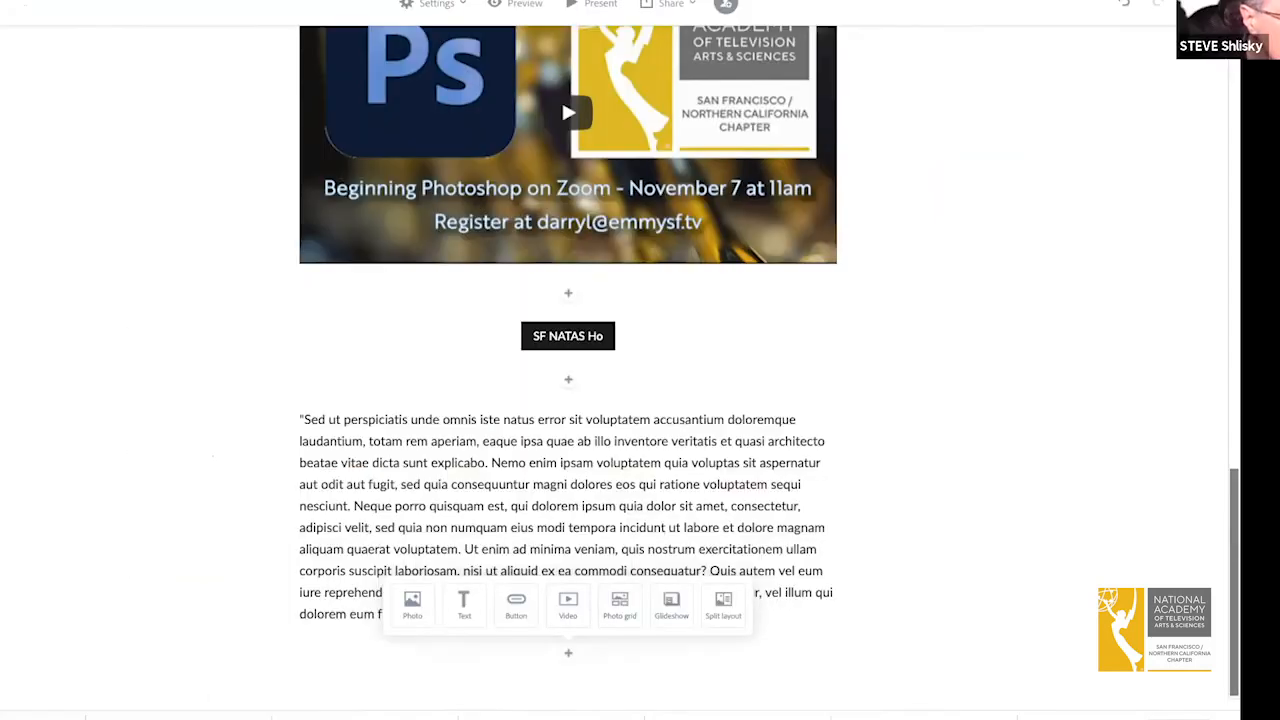
{"action": "left_click", "coordinate": [749, 545]}
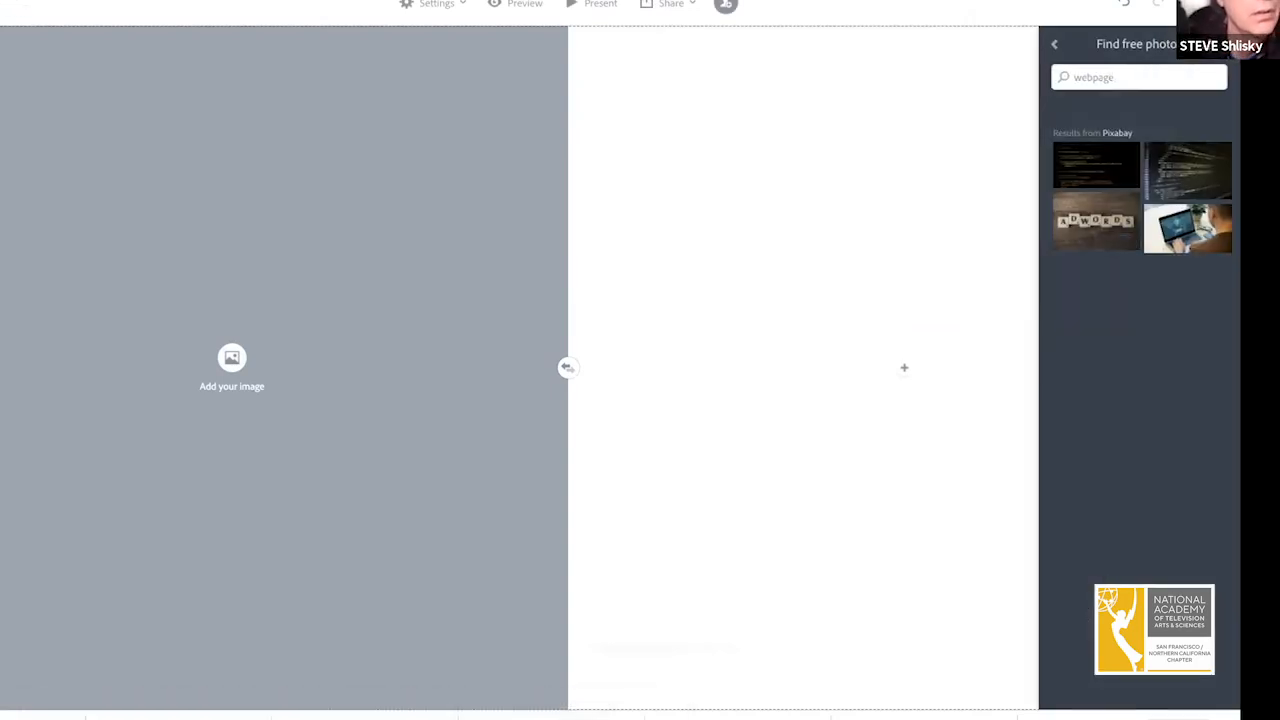
{"action": "key", "text": "ctrl+a"}
{"action": "type", "text": "animals"}
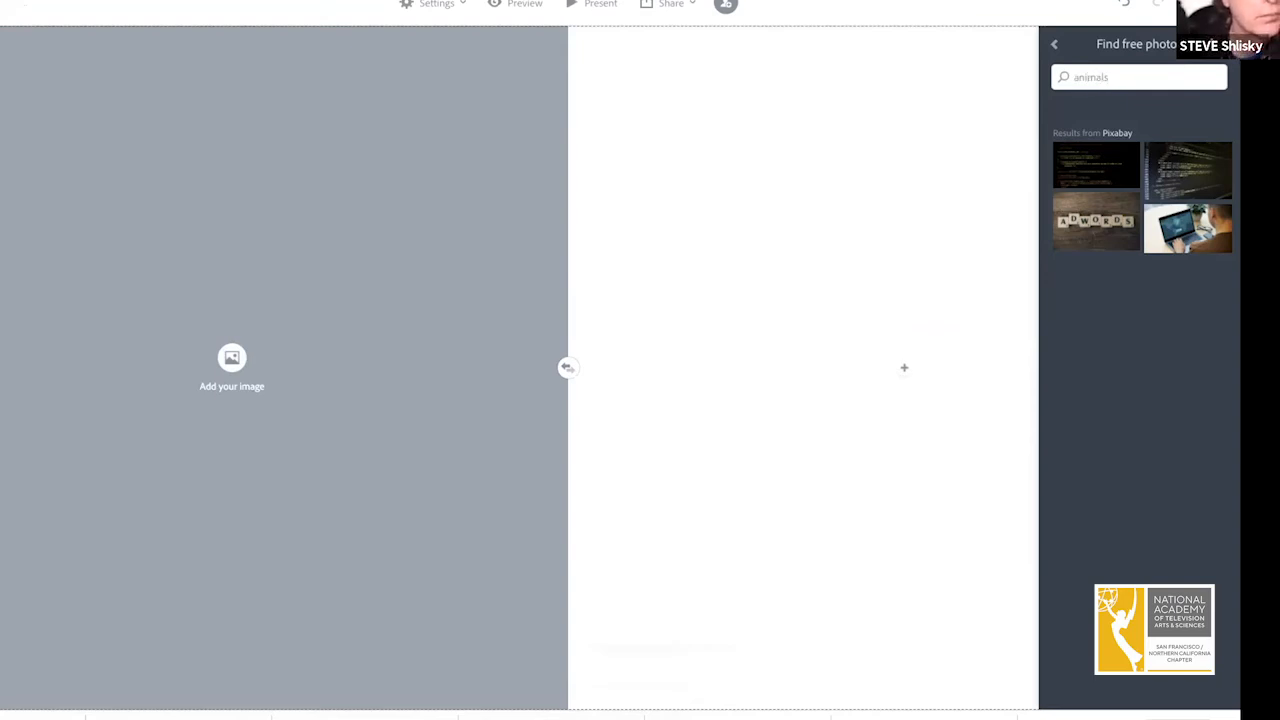
{"action": "key", "text": "Return"}
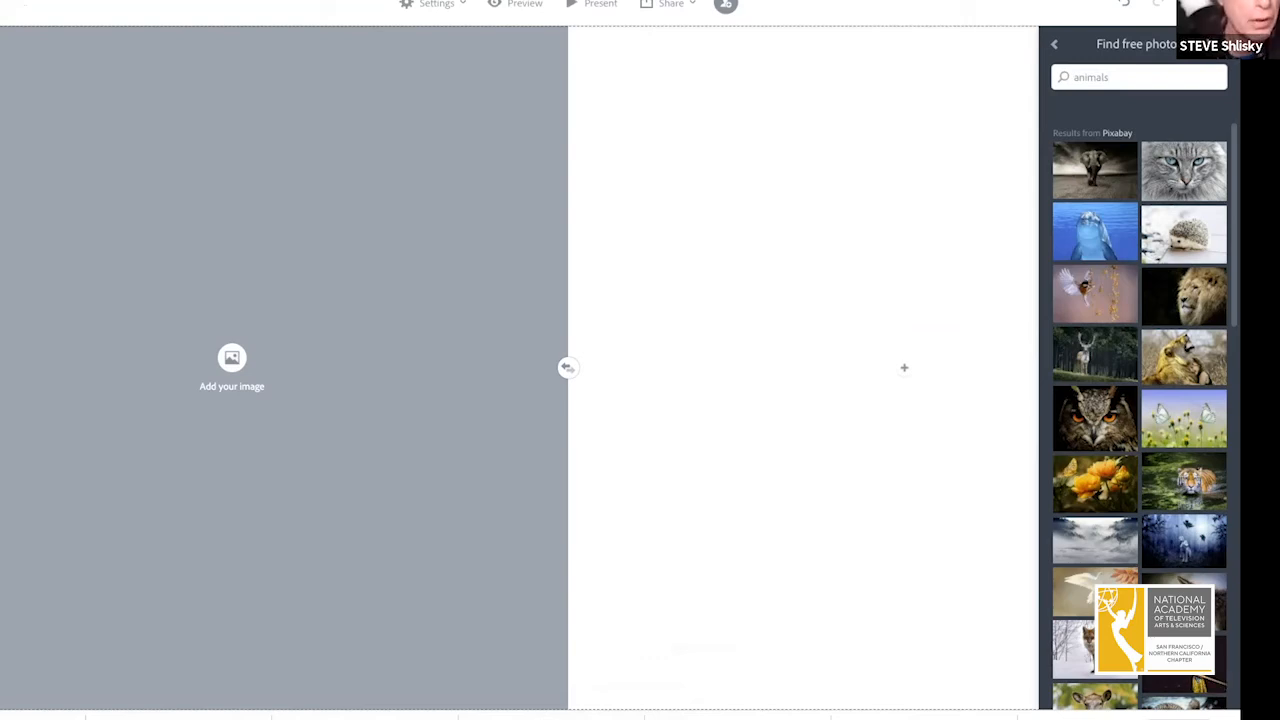
{"action": "left_click", "coordinate": [1190, 680]}
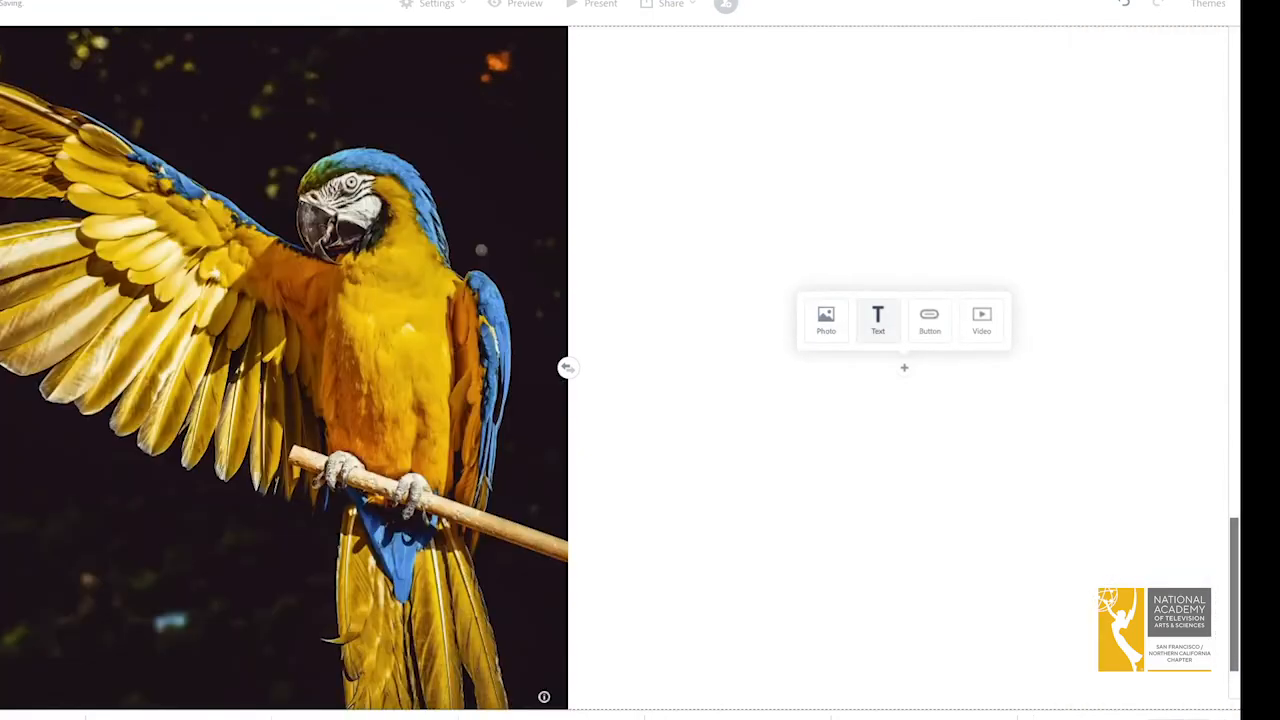
Add the text "Bird" to the empty half of the split layout beside the parrot.
{"action": "left_click", "coordinate": [877, 320]}
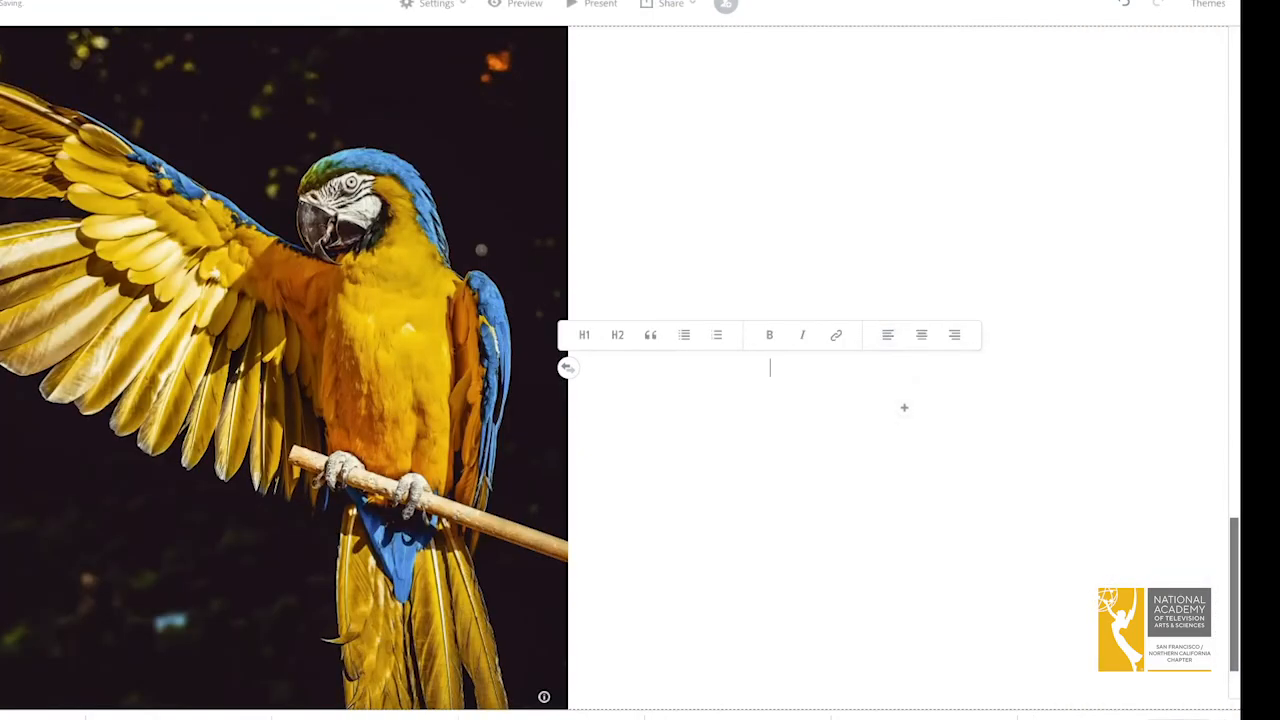
{"action": "type", "text": "Bird"}
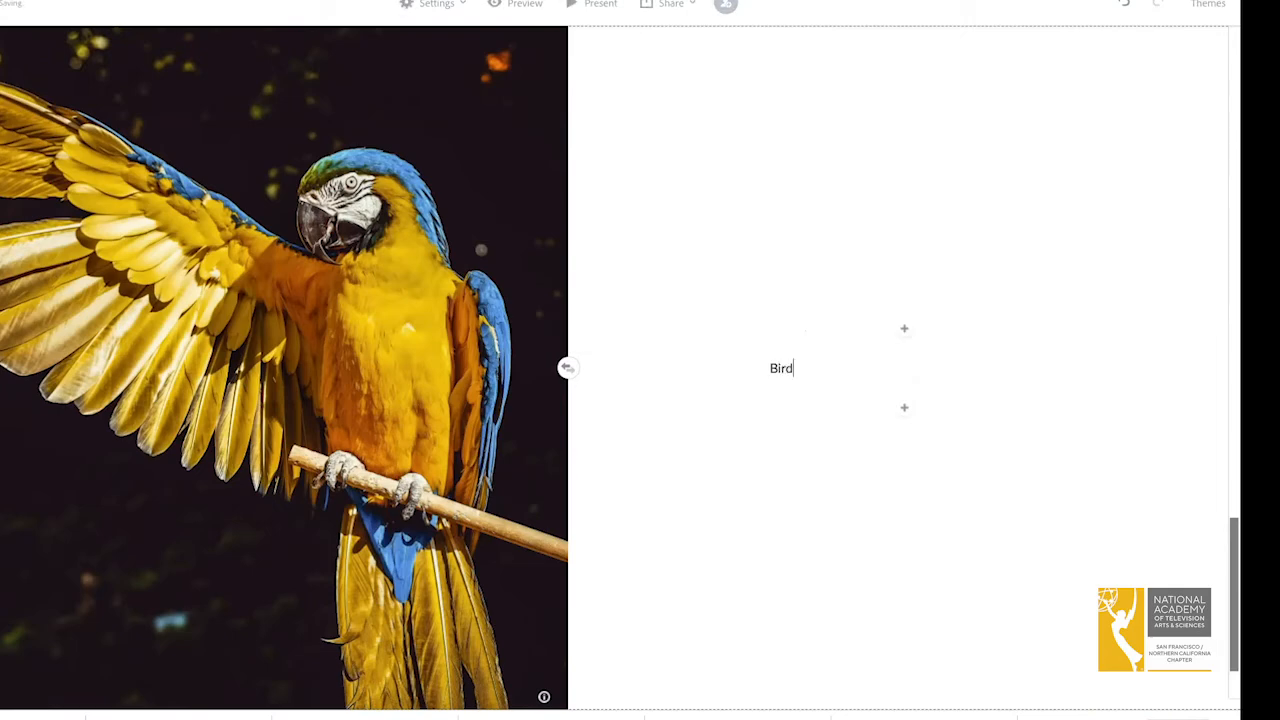
{"action": "key", "text": "Return"}
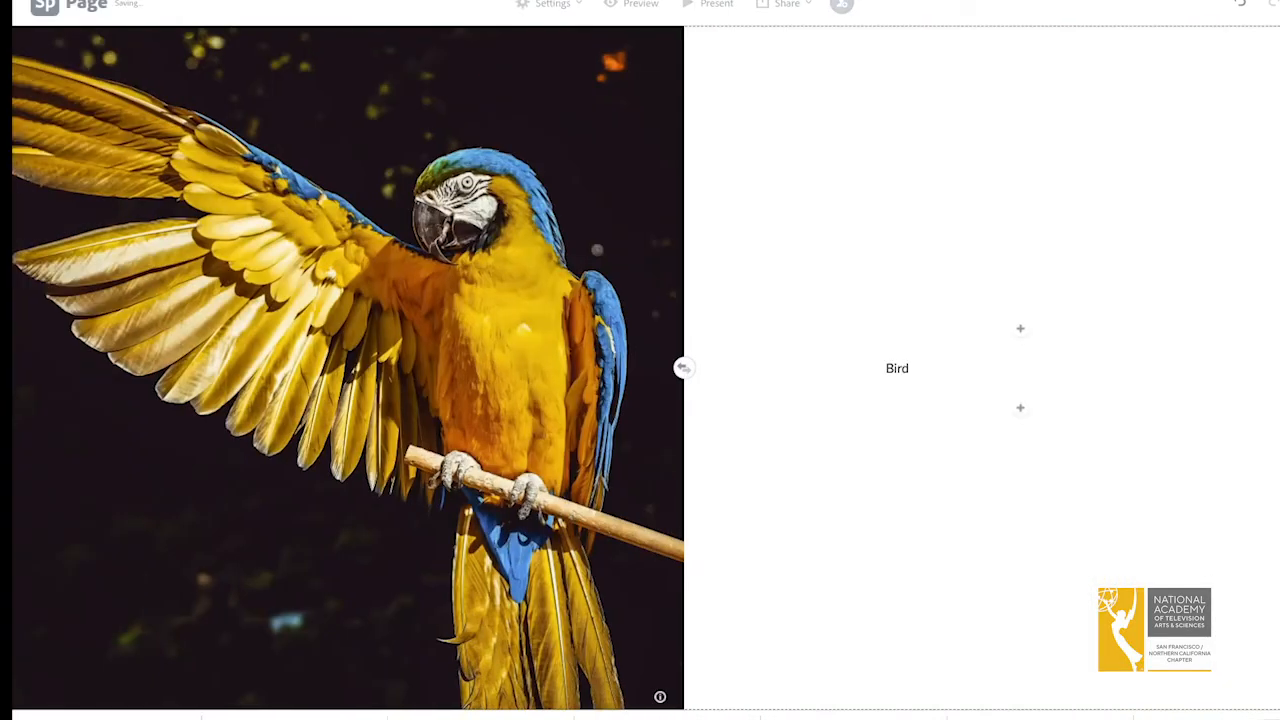
Add a photo grid below the split layout with the dolphin, lion and girl, wolves, fox, butterfly on flowers and misty landscape photos.
{"action": "scroll", "coordinate": [646, 370], "scroll_direction": "down", "scroll_amount": 2}
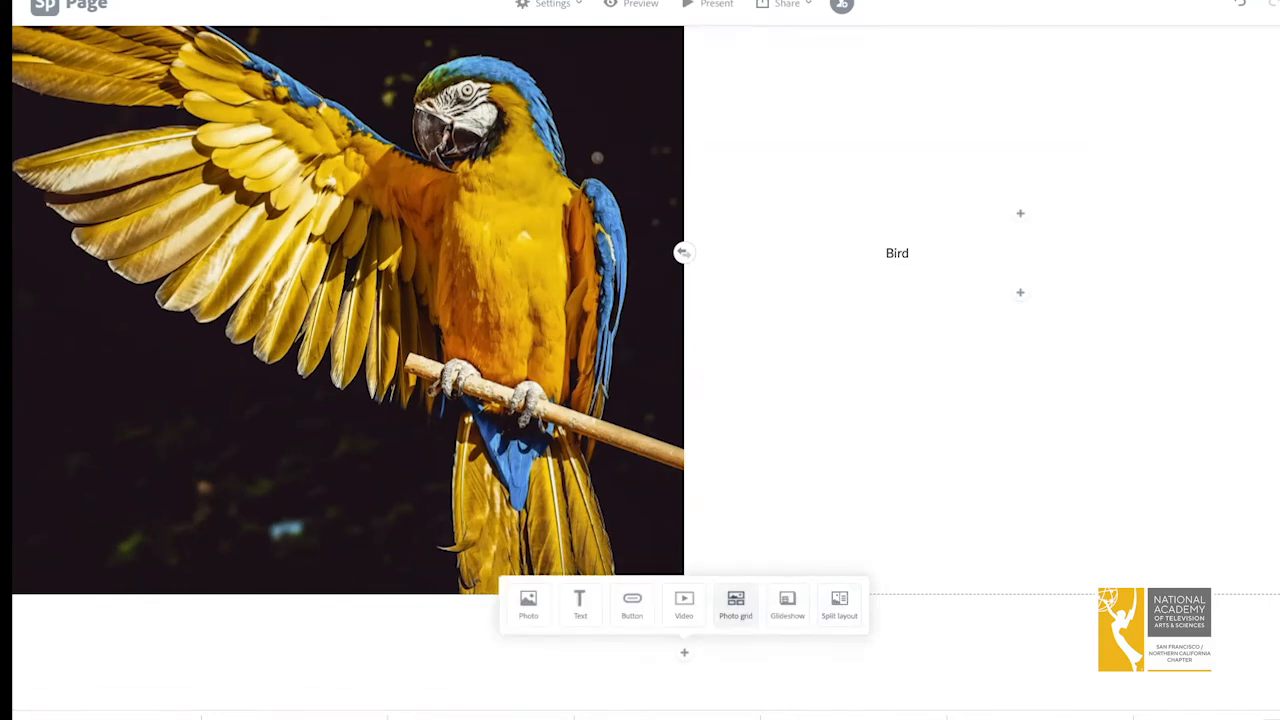
{"action": "left_click", "coordinate": [735, 603]}
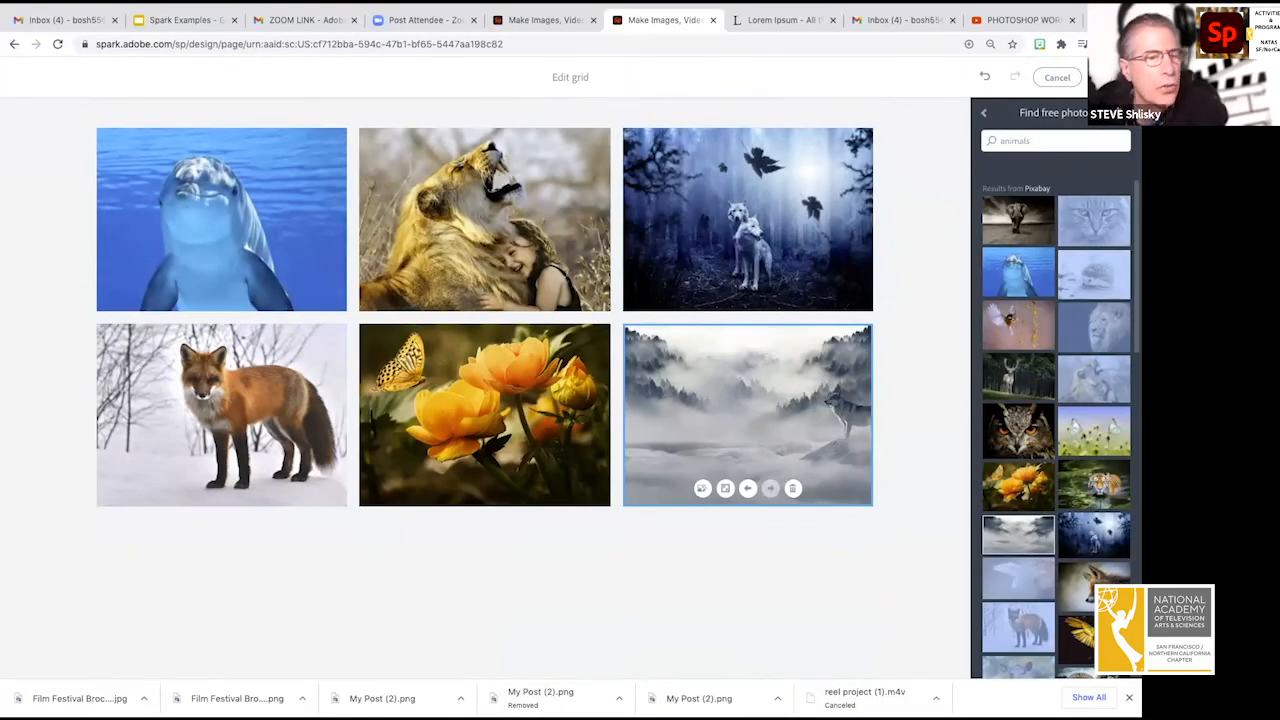
{"action": "left_click", "coordinate": [1112, 77]}
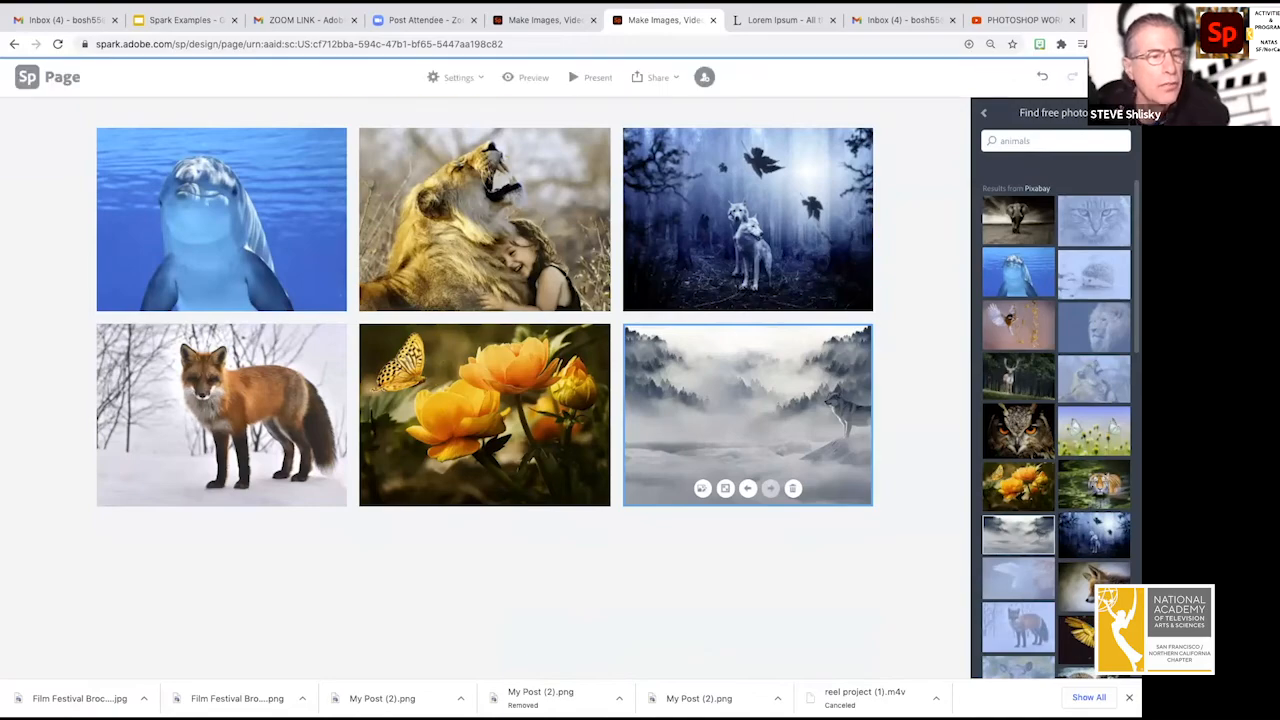
Add a glideshow below the photo grid using the flying bird, tiger face, grey cat and orange-and-white fish photos.
{"action": "scroll", "coordinate": [570, 368], "scroll_direction": "up", "scroll_amount": 20}
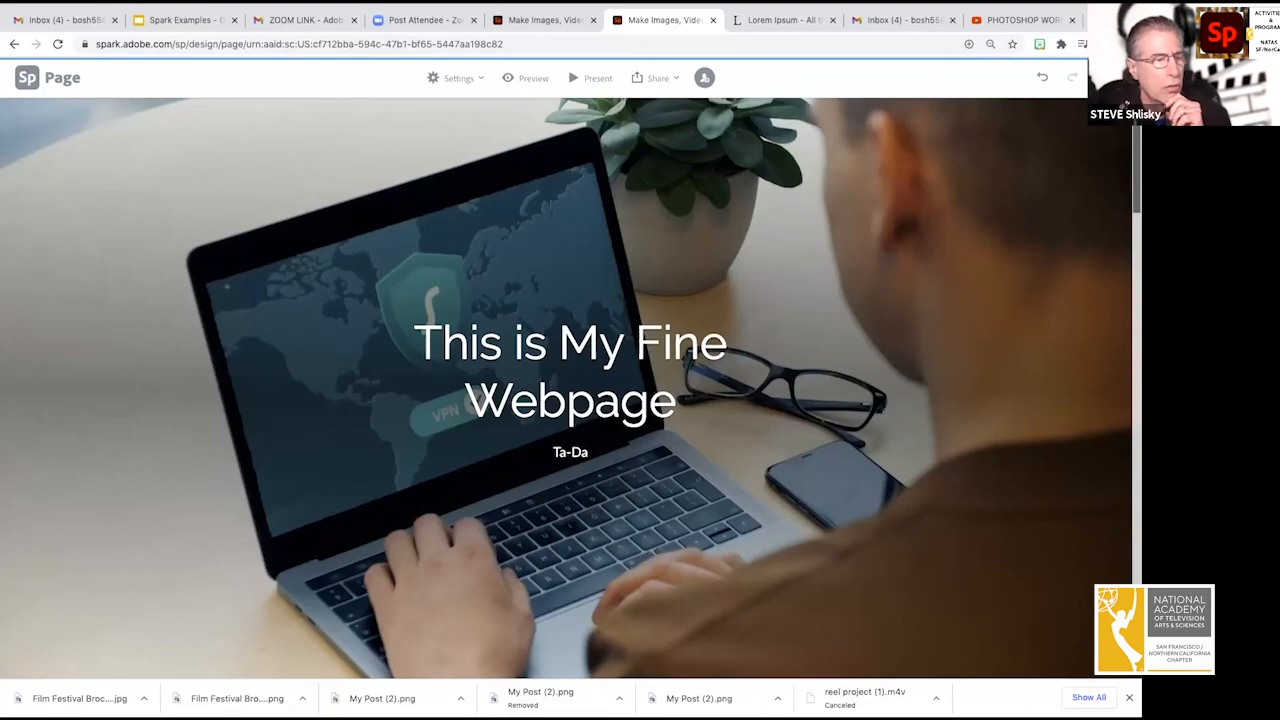
{"action": "scroll", "coordinate": [570, 388], "scroll_direction": "down", "scroll_amount": 8}
{"action": "scroll", "coordinate": [570, 388], "scroll_direction": "down", "scroll_amount": 8}
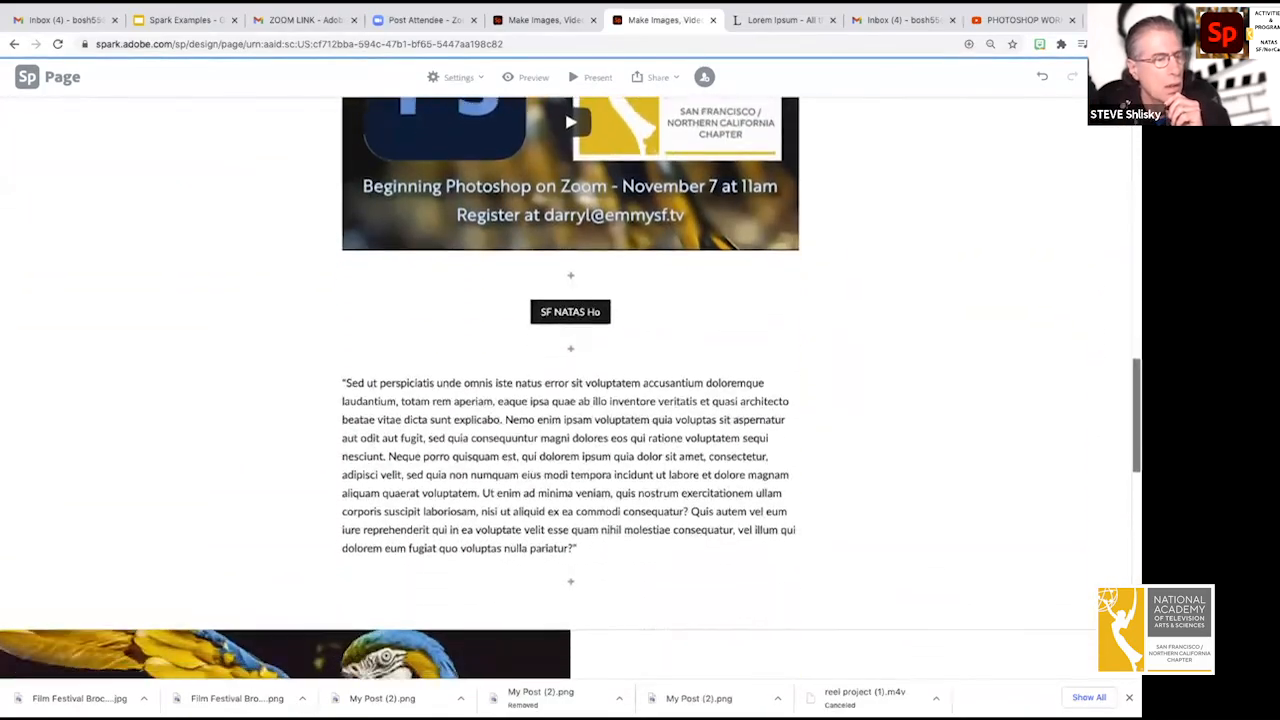
{"action": "scroll", "coordinate": [570, 388], "scroll_direction": "down", "scroll_amount": 8}
{"action": "scroll", "coordinate": [570, 388], "scroll_direction": "down", "scroll_amount": 5}
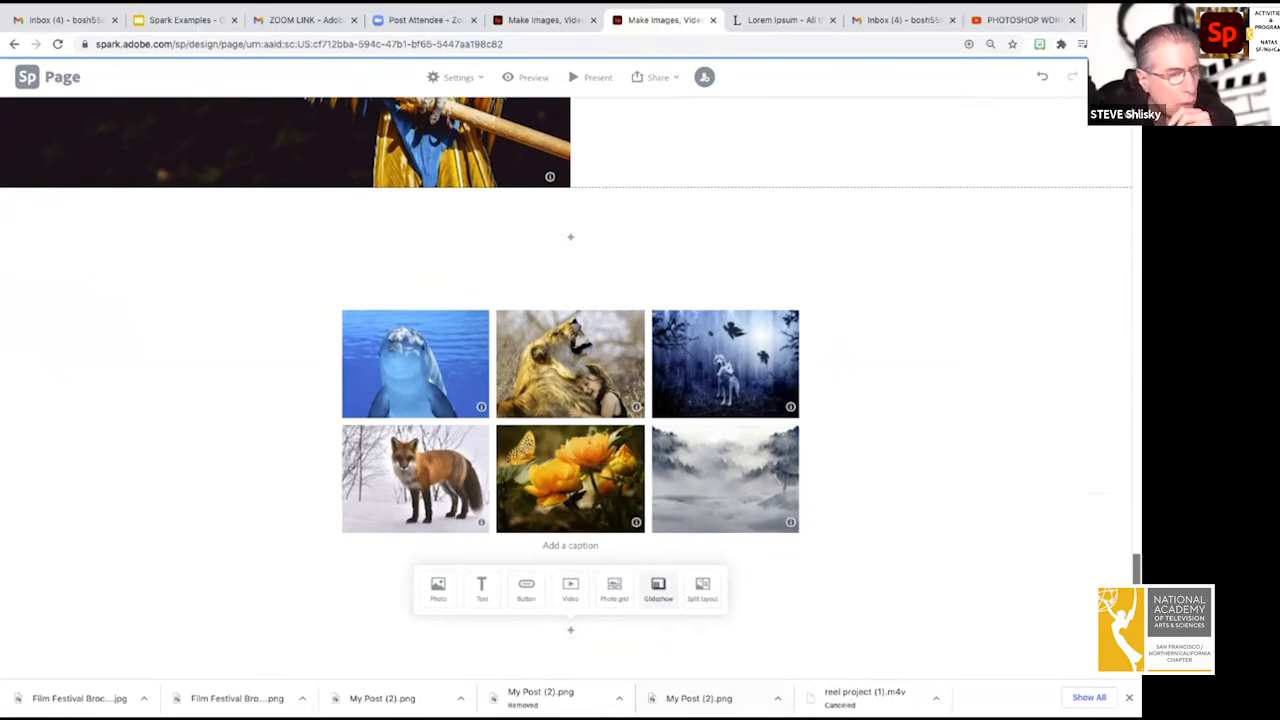
{"action": "left_click", "coordinate": [658, 588]}
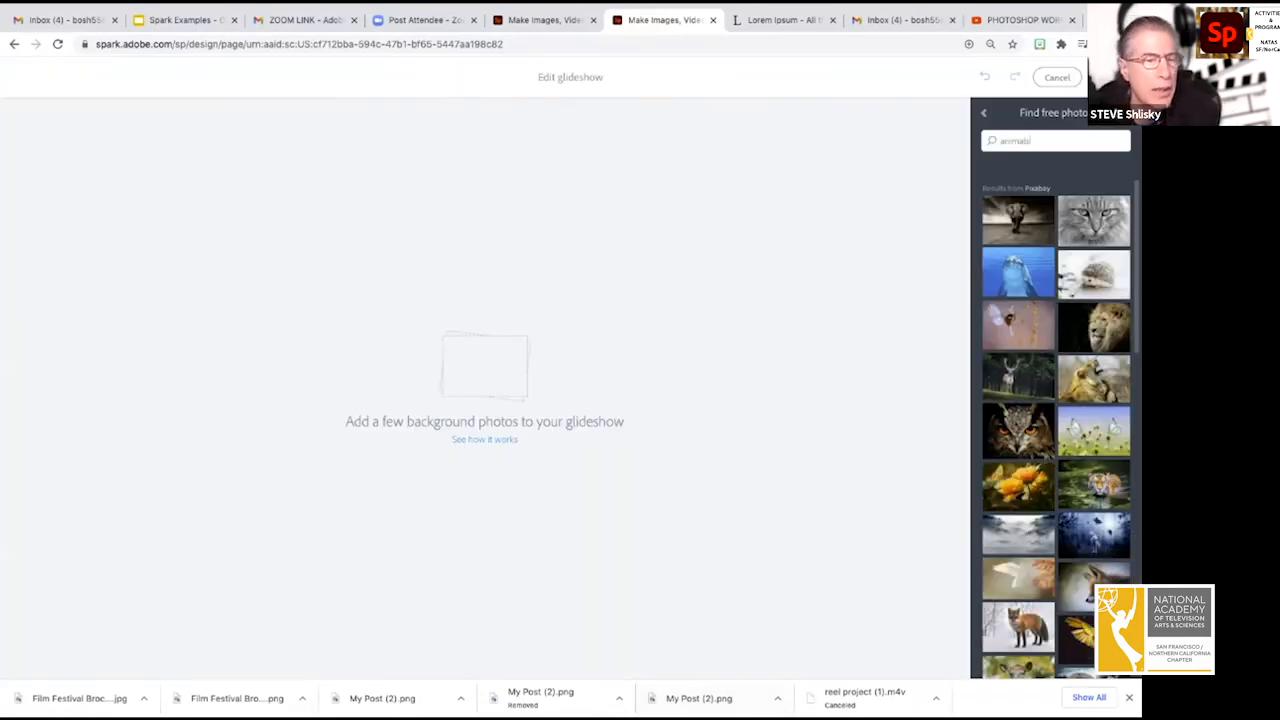
{"action": "left_click", "coordinate": [1018, 325]}
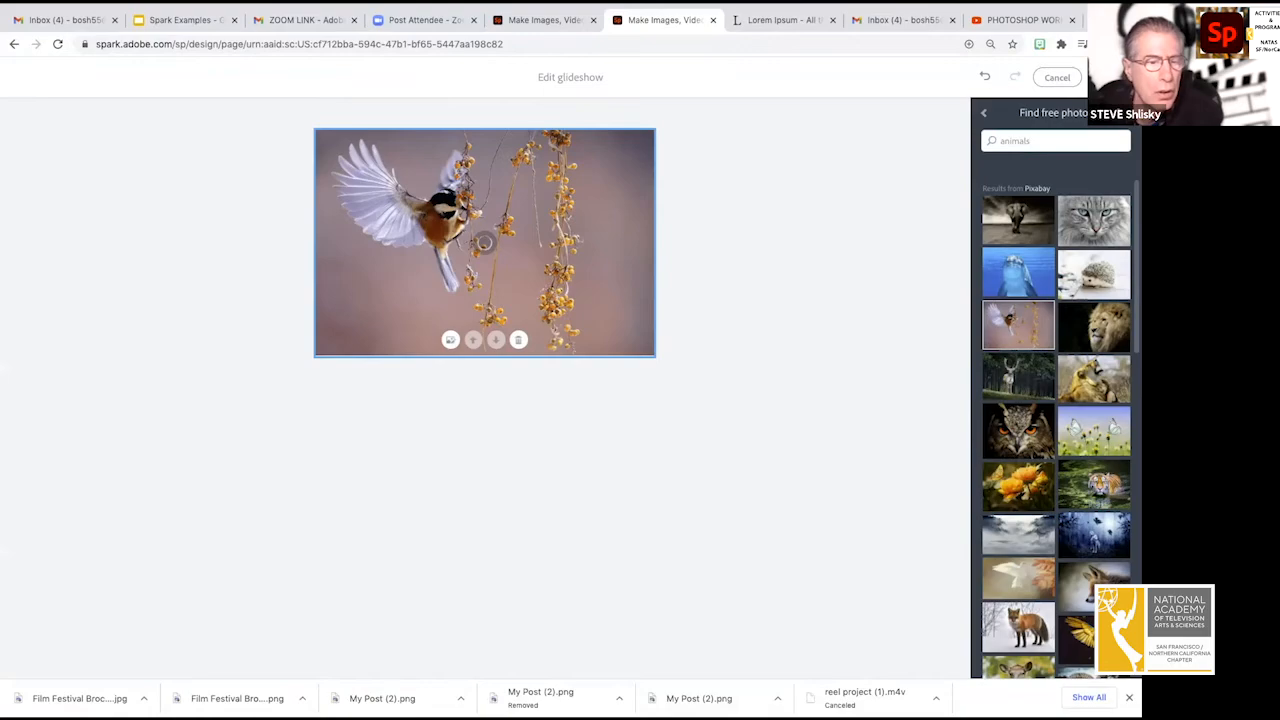
{"action": "scroll", "coordinate": [1056, 430], "scroll_direction": "down", "scroll_amount": 5}
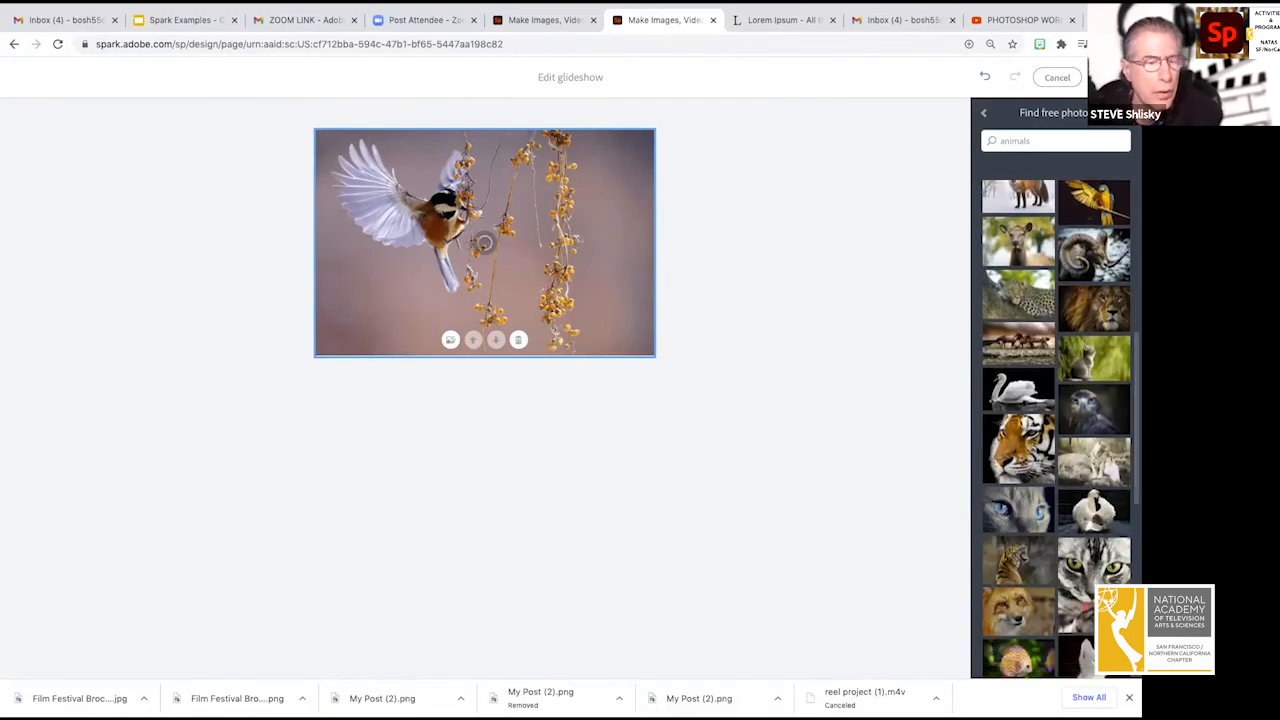
{"action": "left_click", "coordinate": [1018, 448]}
{"action": "left_click", "coordinate": [1090, 620]}
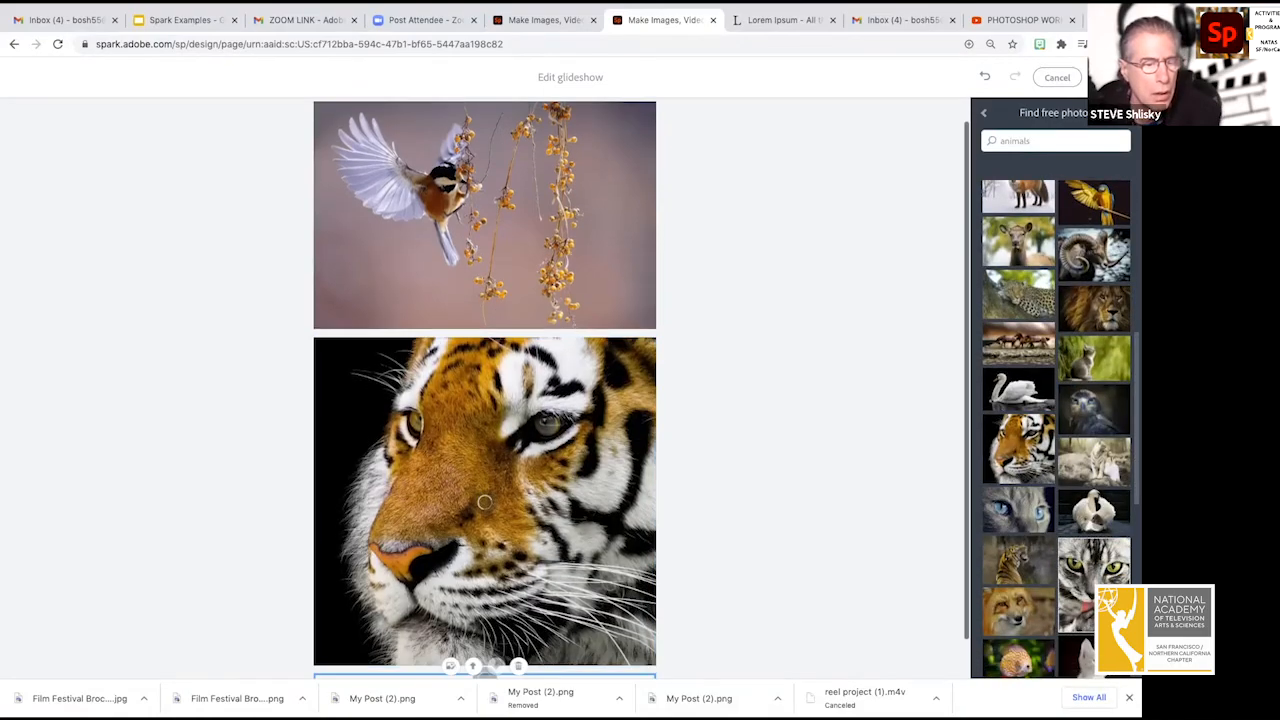
{"action": "left_click", "coordinate": [1018, 658]}
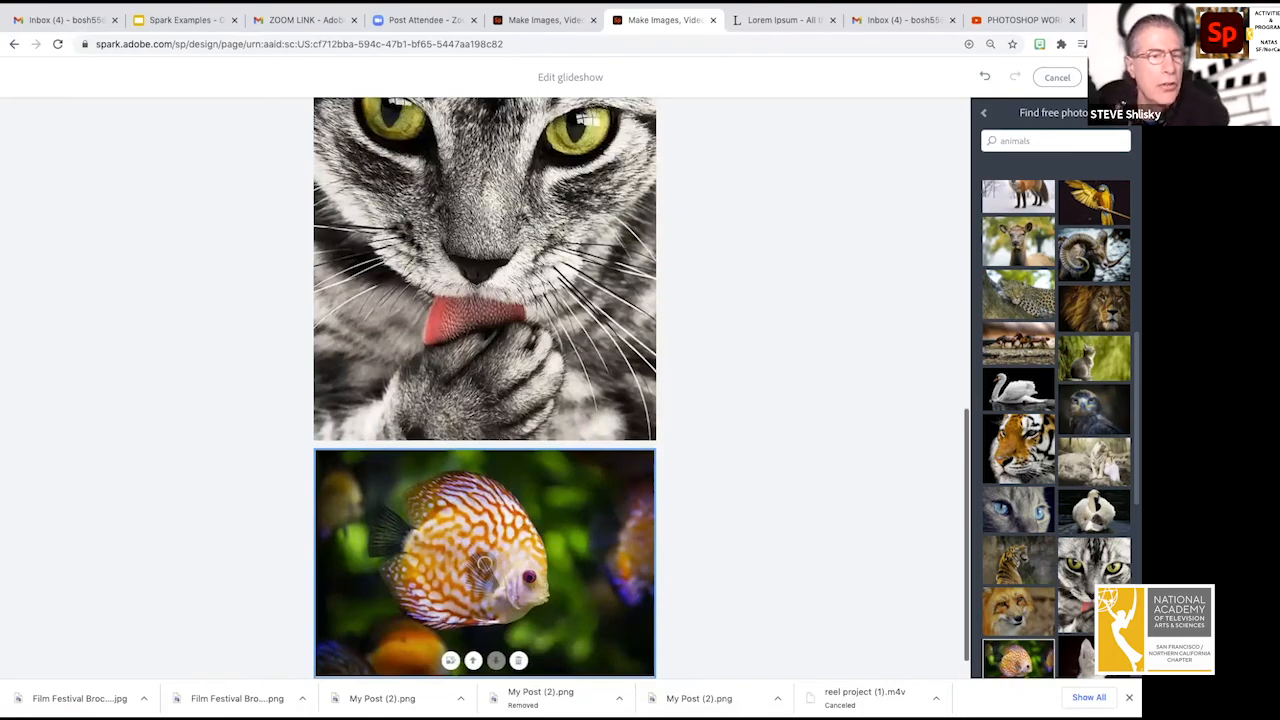
{"action": "left_click", "coordinate": [1111, 77]}
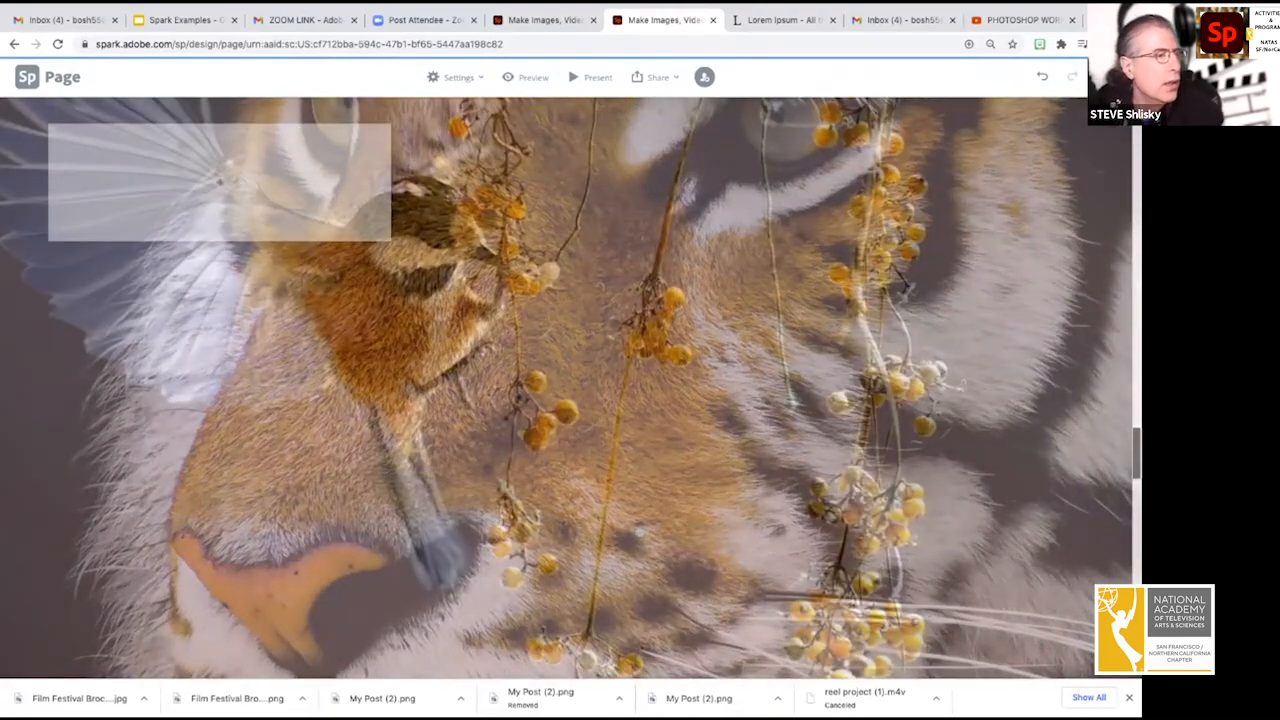
Add a text block over the glideshow's bird photo and paste the "Sed ut perspiciatis" placeholder paragraph into it.
{"action": "left_click", "coordinate": [219, 181]}
{"action": "left_click", "coordinate": [197, 140]}
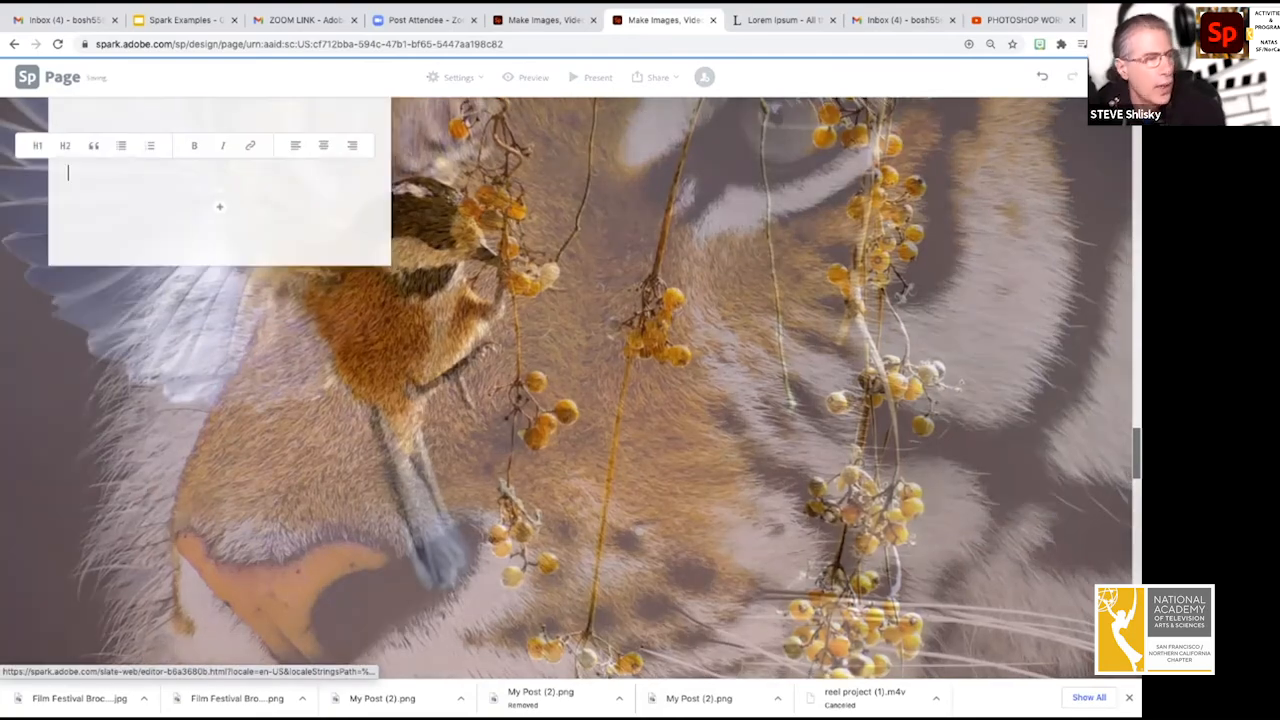
{"action": "key", "text": "ctrl+v"}
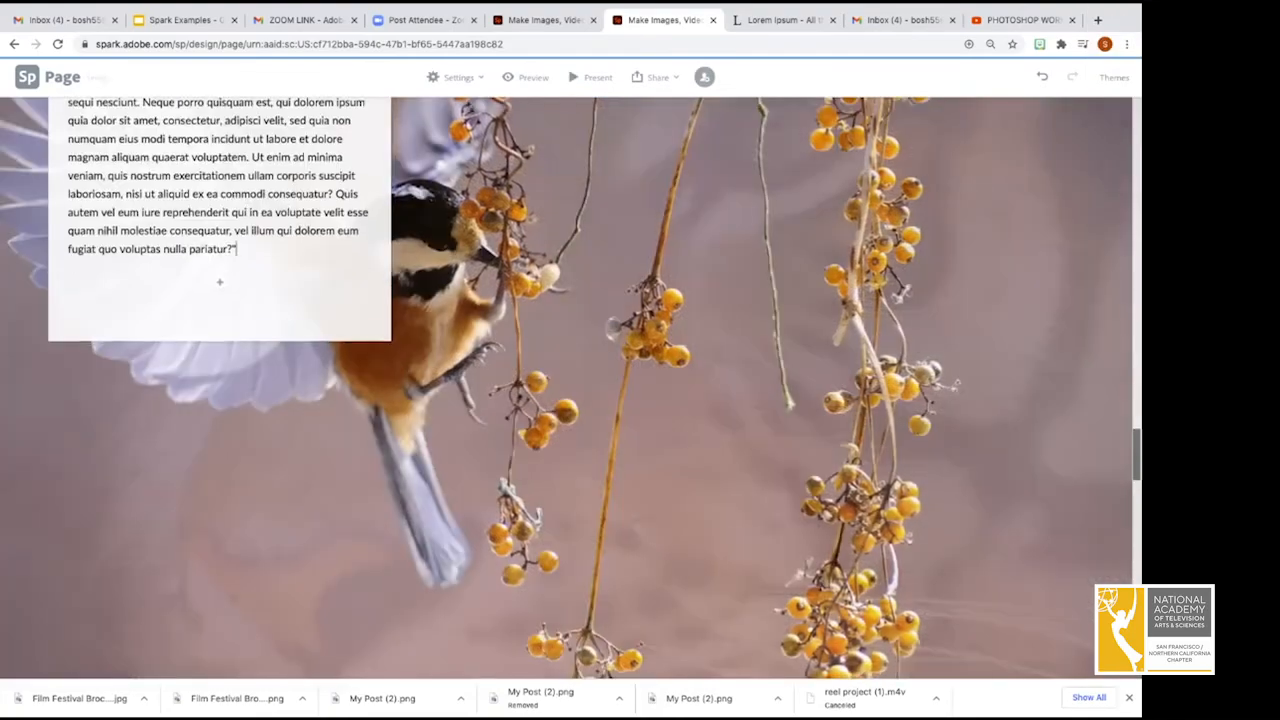
Add the deer photo from the animal photo search over the glideshow's tiger face photo.
{"action": "scroll", "coordinate": [570, 390], "scroll_direction": "down", "scroll_amount": 5}
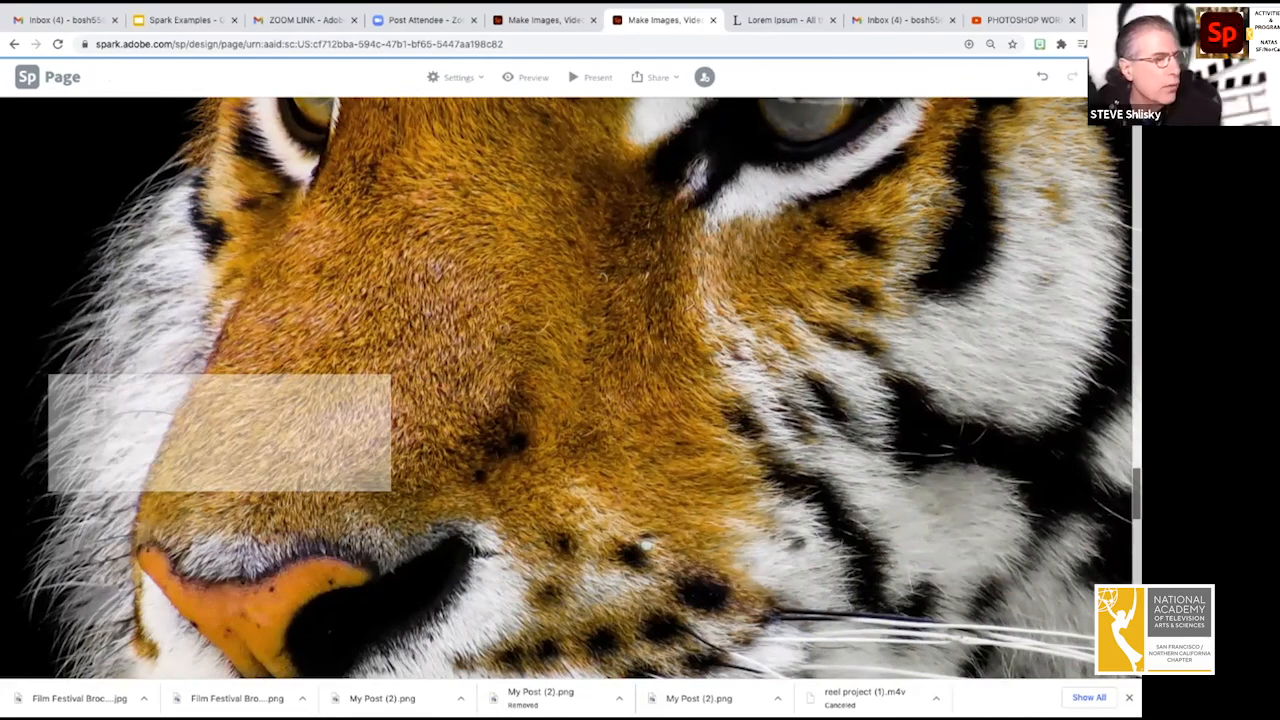
{"action": "left_click", "coordinate": [150, 390]}
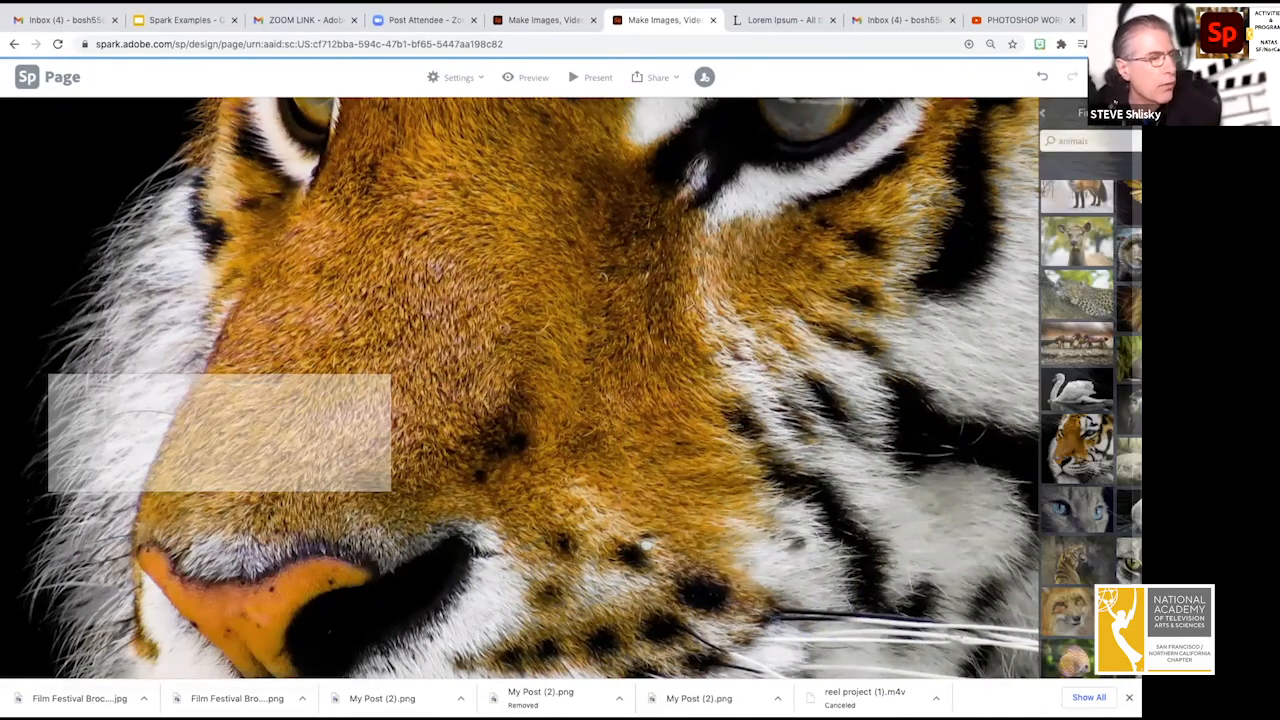
{"action": "left_click", "coordinate": [1028, 258]}
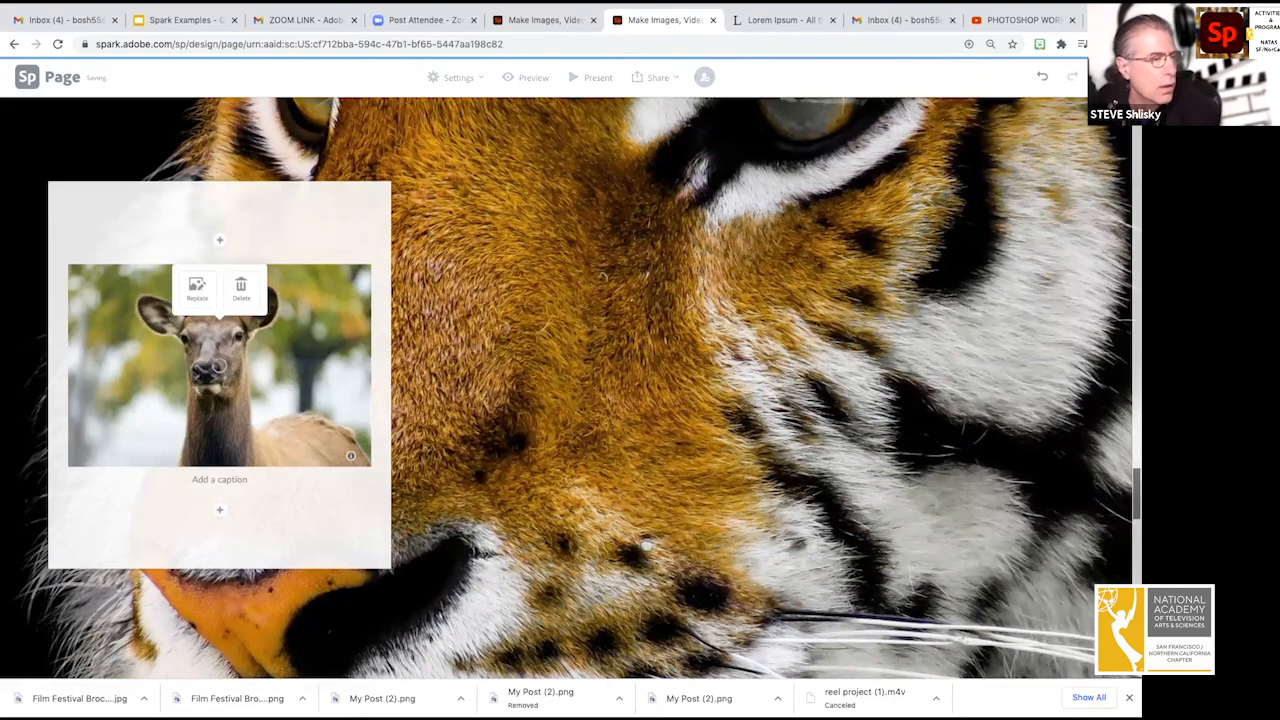
Add a left-aligned button labelled "NATAS" linking to emmysf.tv over the glideshow's grey cat photo.
{"action": "scroll", "coordinate": [570, 388], "scroll_direction": "down", "scroll_amount": 10}
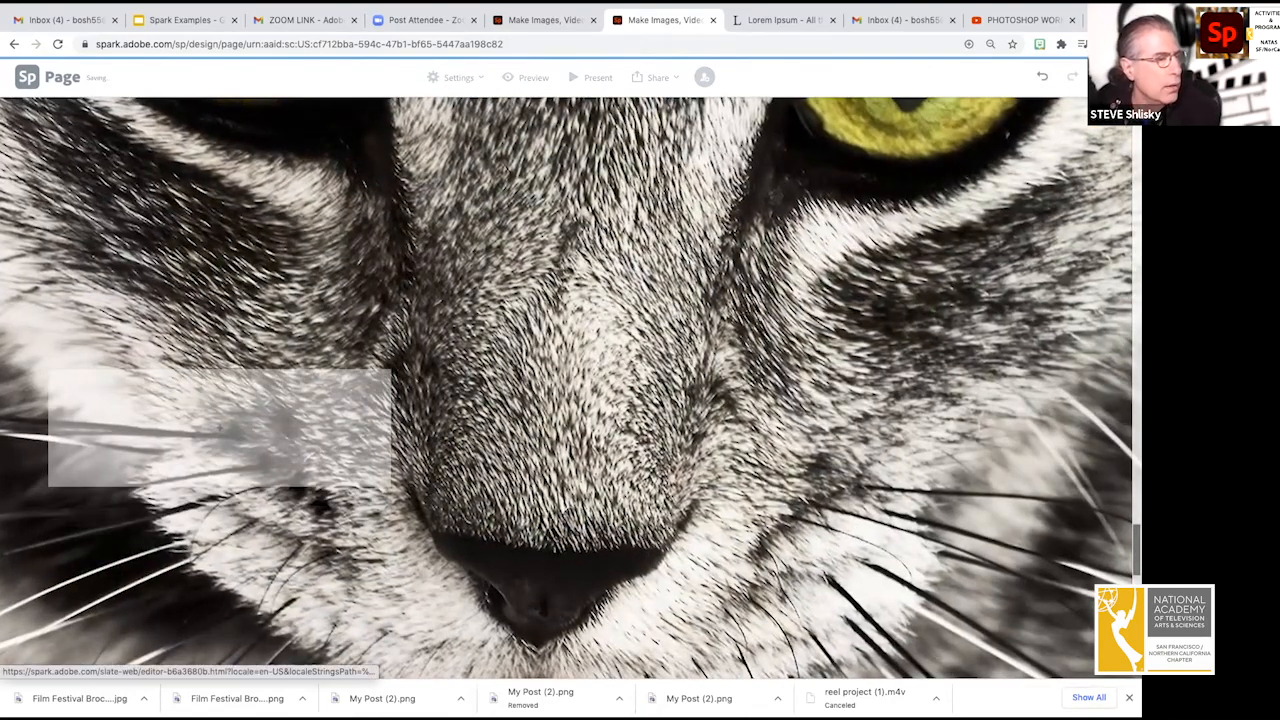
{"action": "left_click", "coordinate": [216, 402]}
{"action": "left_click", "coordinate": [243, 388]}
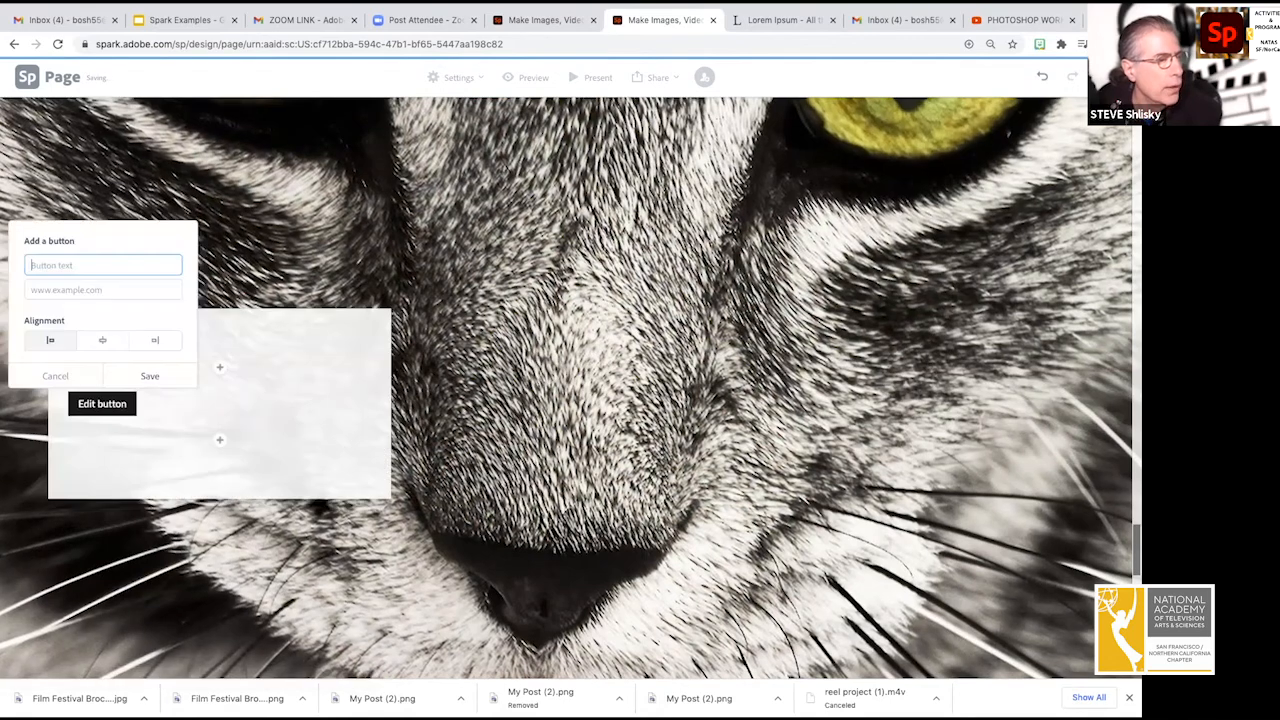
{"action": "type", "text": "NATAS"}
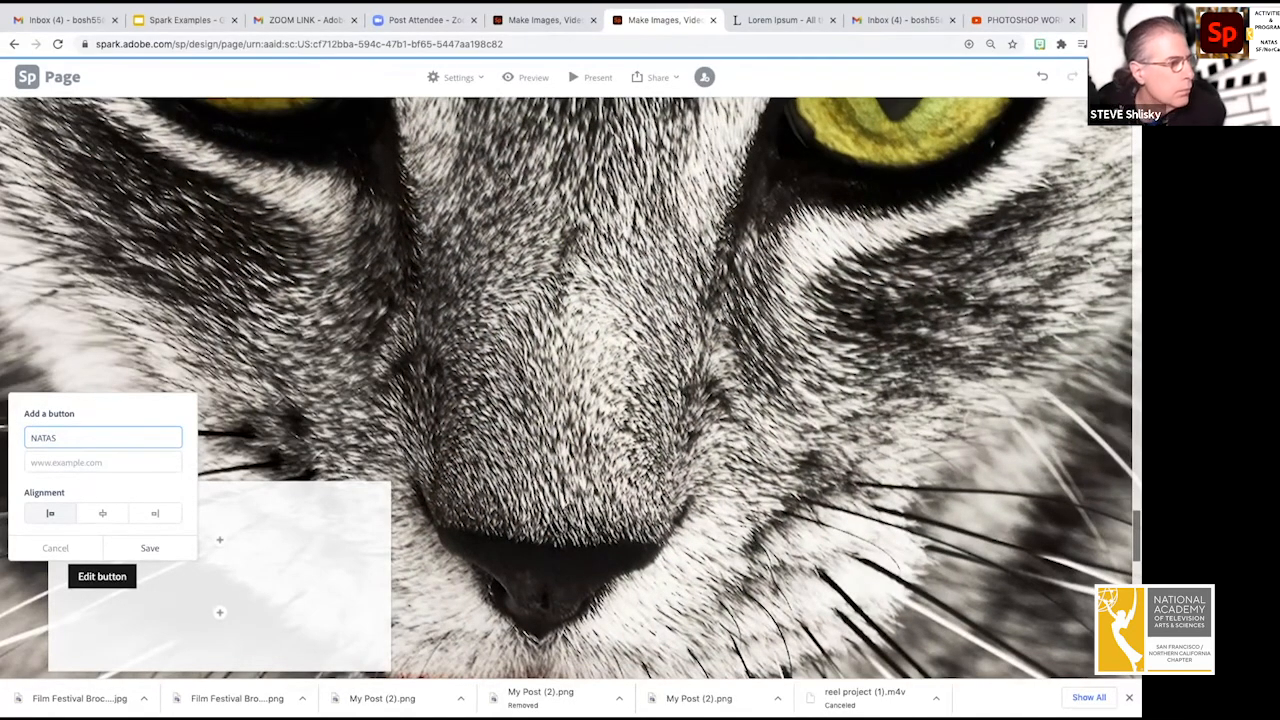
{"action": "left_click", "coordinate": [103, 462]}
{"action": "type", "text": "emmysf.tv"}
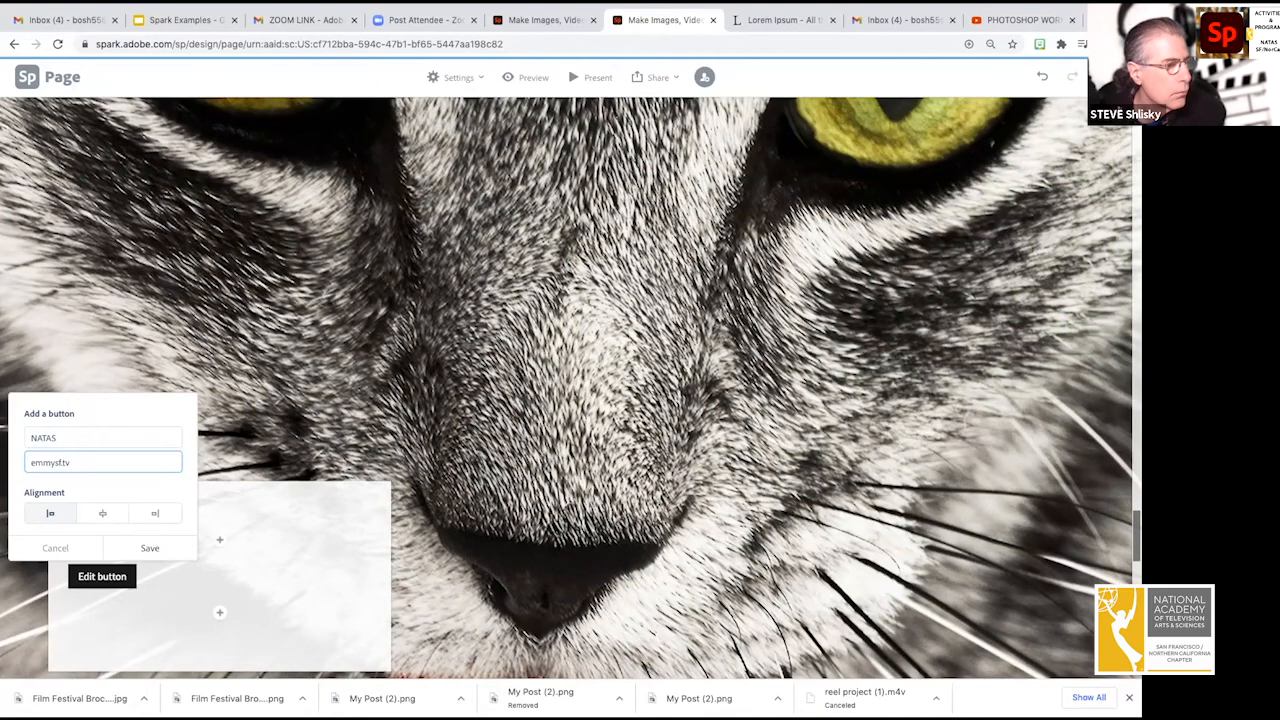
{"action": "key", "text": "Return"}
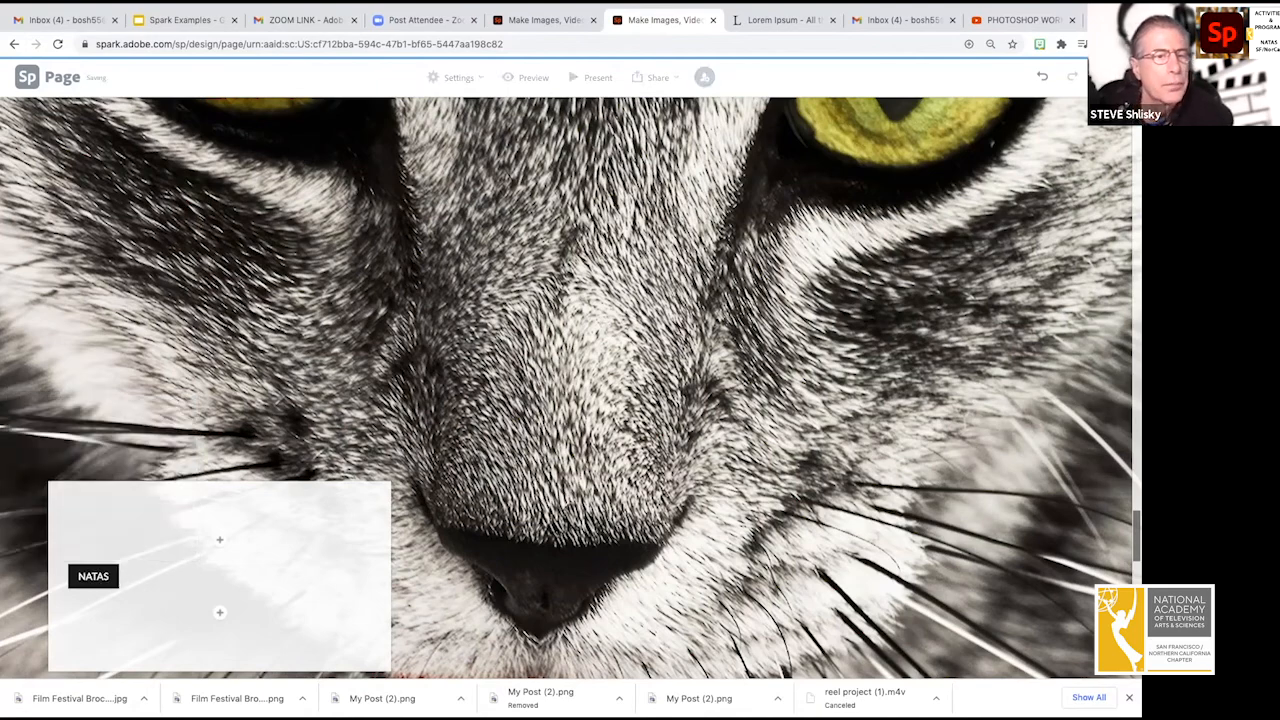
Review the edited page from the video and text sections through the split layout and grid to the glideshow overlays.
{"action": "scroll", "coordinate": [570, 388], "scroll_direction": "up", "scroll_amount": 20}
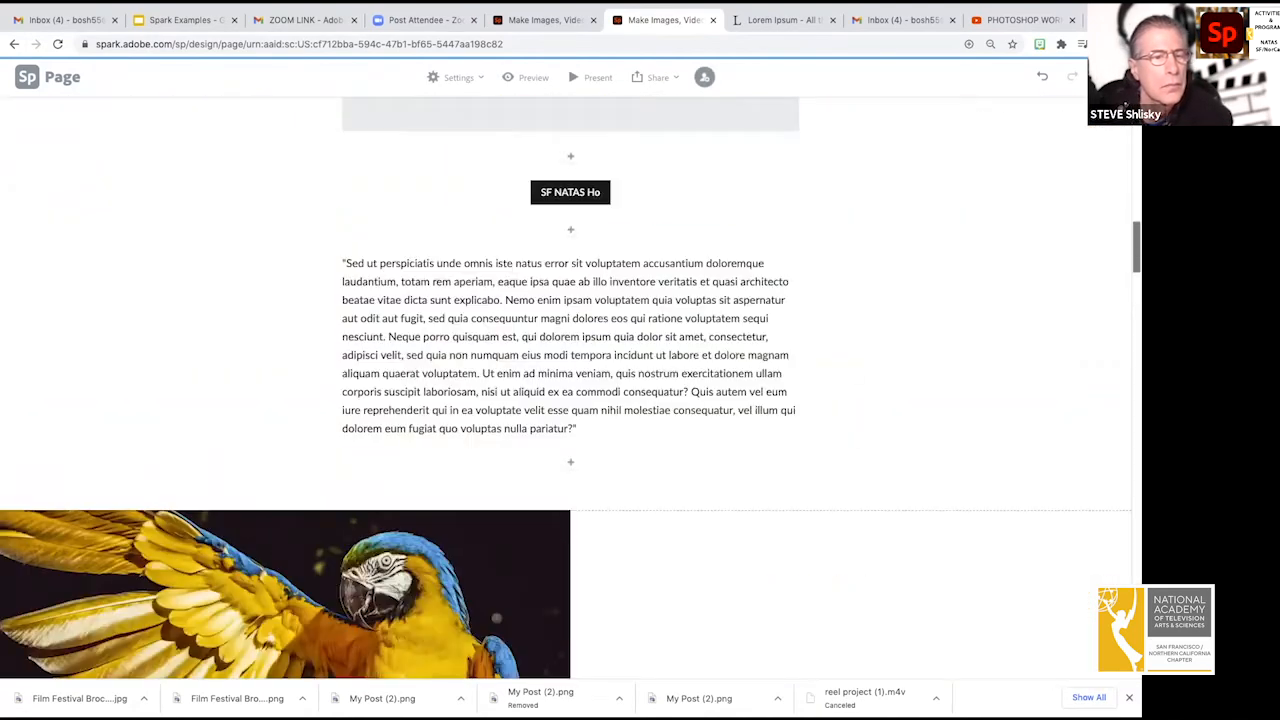
{"action": "scroll", "coordinate": [570, 388], "scroll_direction": "up", "scroll_amount": 5}
{"action": "scroll", "coordinate": [570, 388], "scroll_direction": "down", "scroll_amount": 10}
{"action": "scroll", "coordinate": [570, 388], "scroll_direction": "down", "scroll_amount": 10}
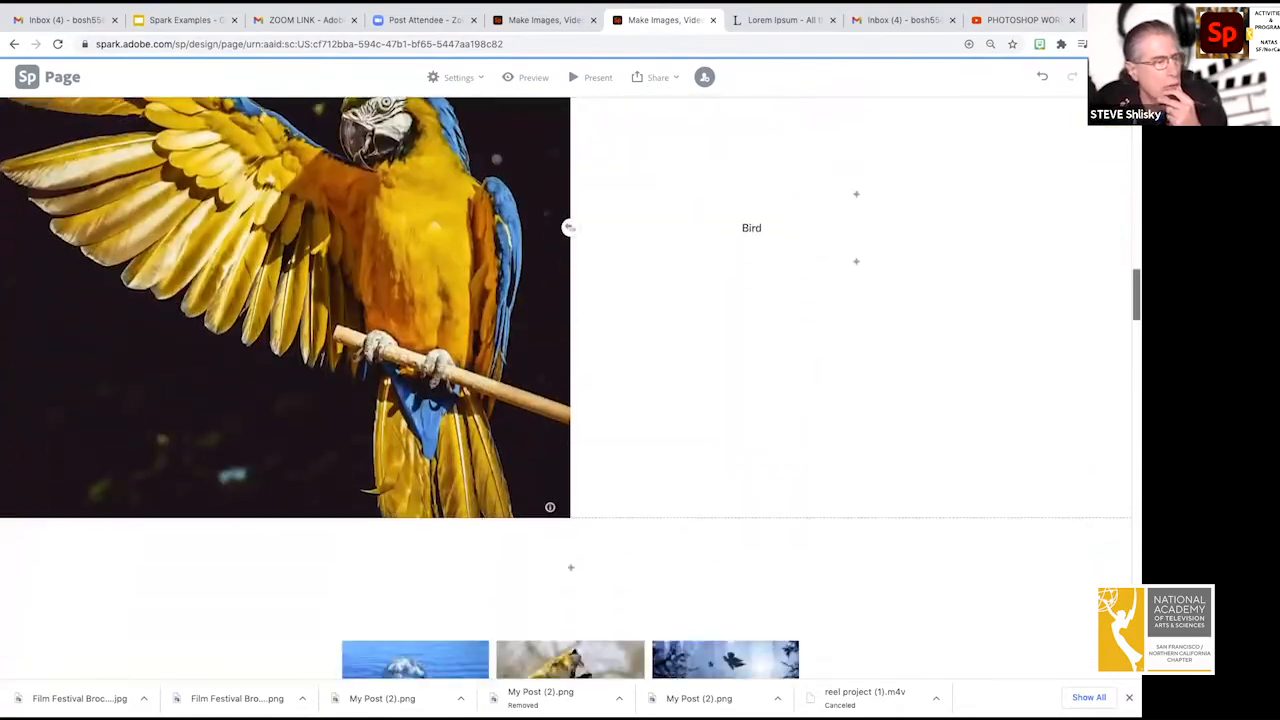
{"action": "scroll", "coordinate": [570, 388], "scroll_direction": "down", "scroll_amount": 12}
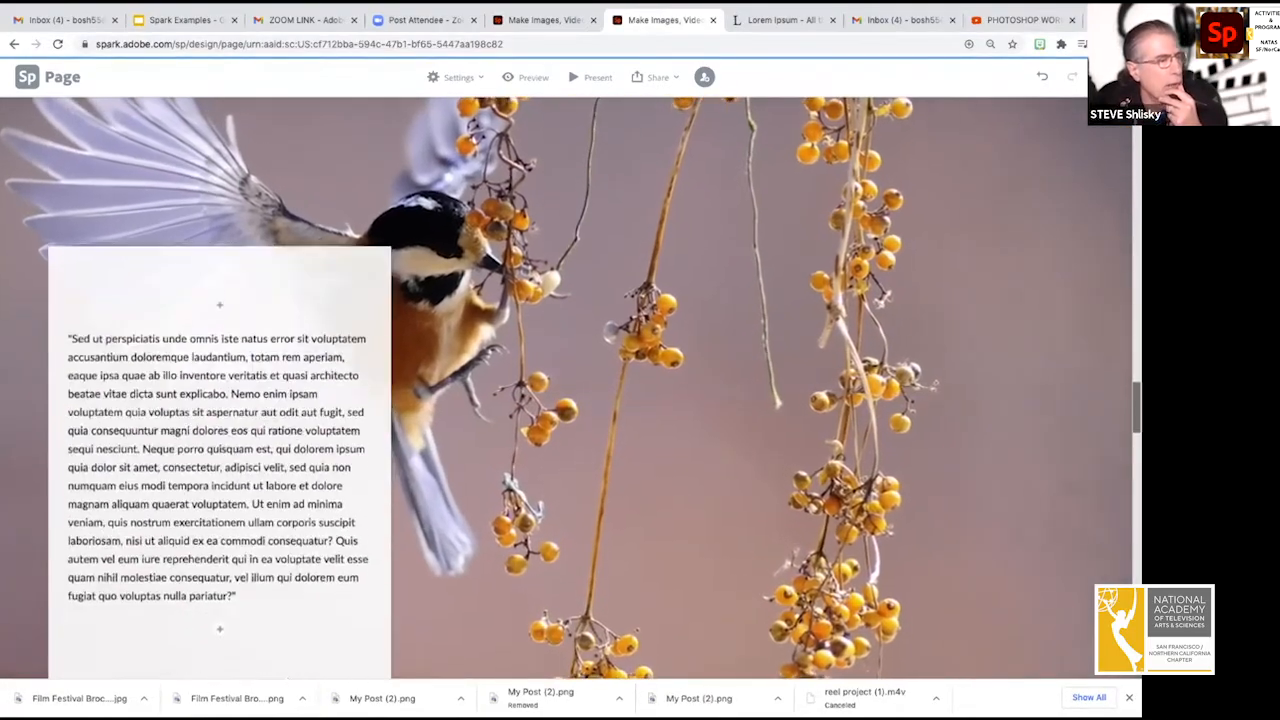
{"action": "scroll", "coordinate": [570, 388], "scroll_direction": "down", "scroll_amount": 10}
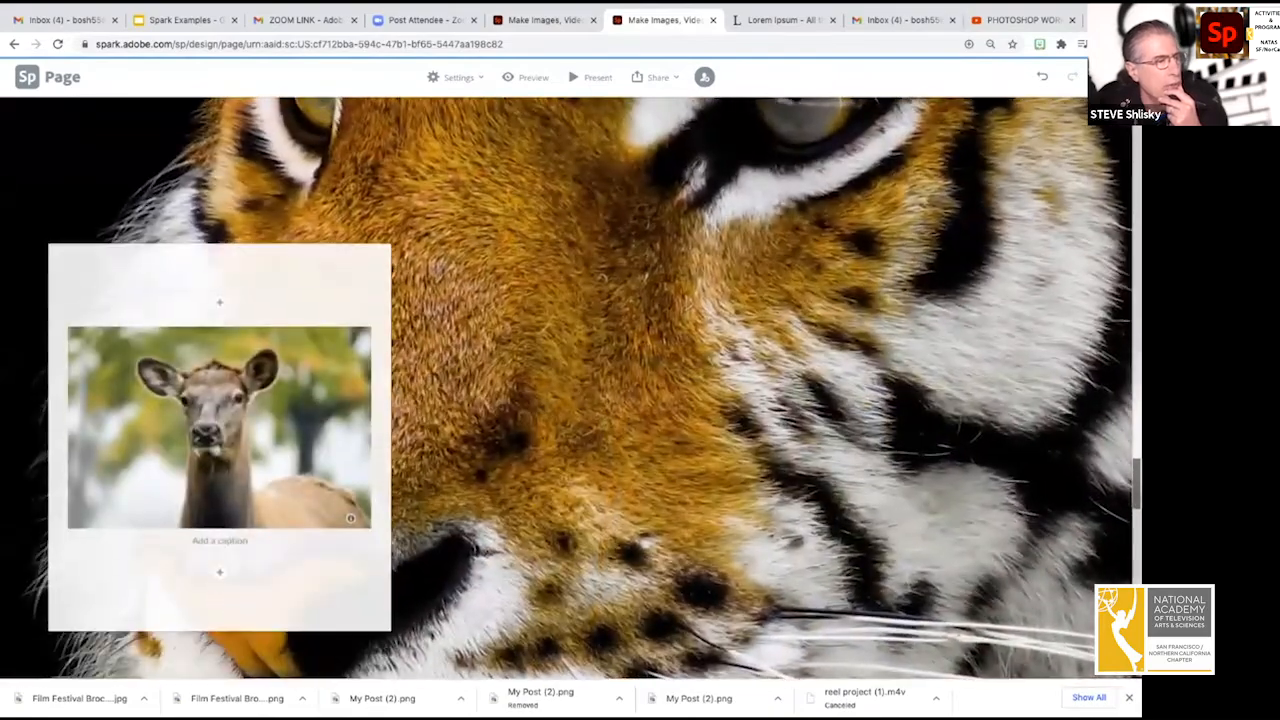
{"action": "scroll", "coordinate": [570, 388], "scroll_direction": "down", "scroll_amount": 10}
{"action": "scroll", "coordinate": [570, 388], "scroll_direction": "down", "scroll_amount": 1}
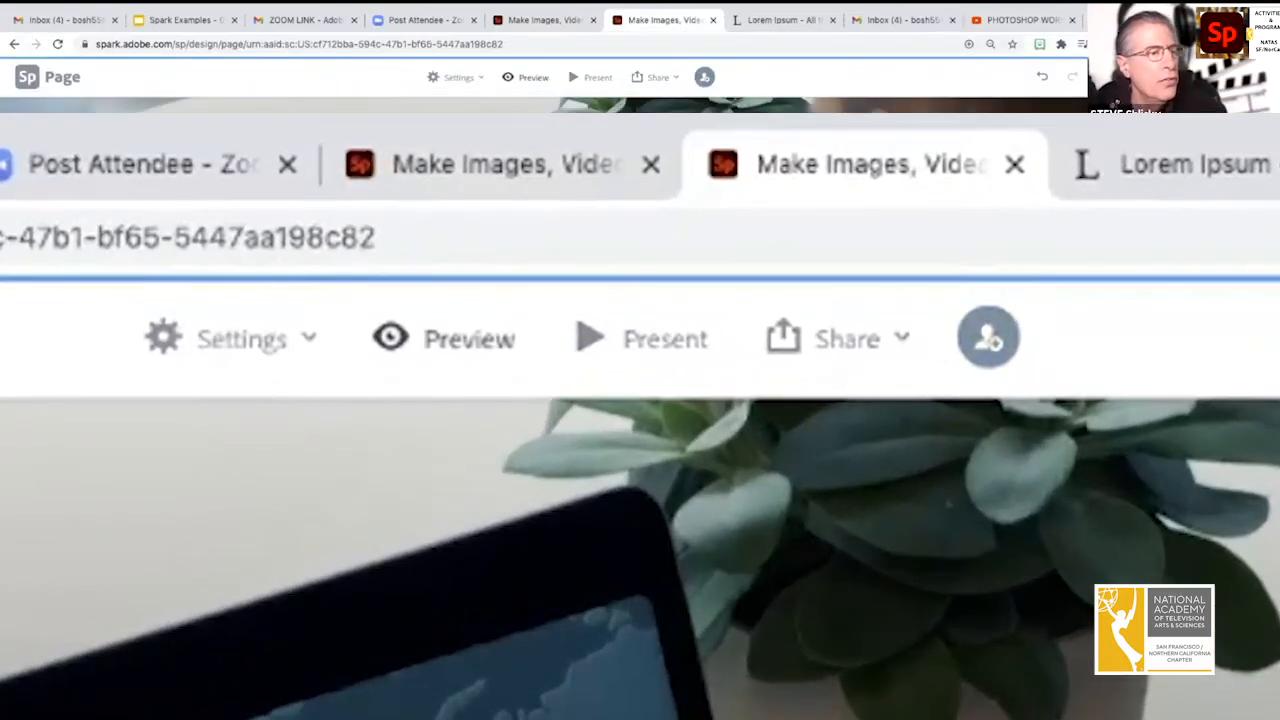
Preview the page from the title through the glideshow, test the NATAS button's link and return to the preview.
{"action": "left_click", "coordinate": [445, 339]}
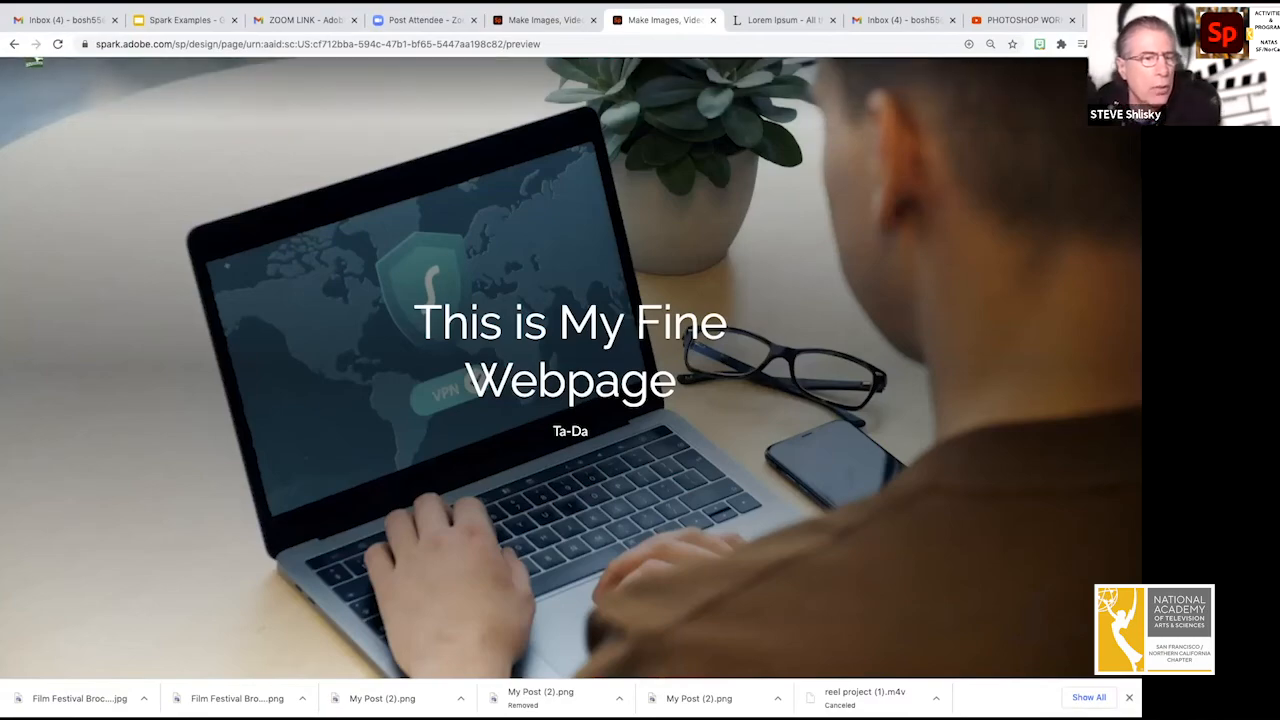
{"action": "scroll", "coordinate": [570, 360], "scroll_direction": "down", "scroll_amount": 2}
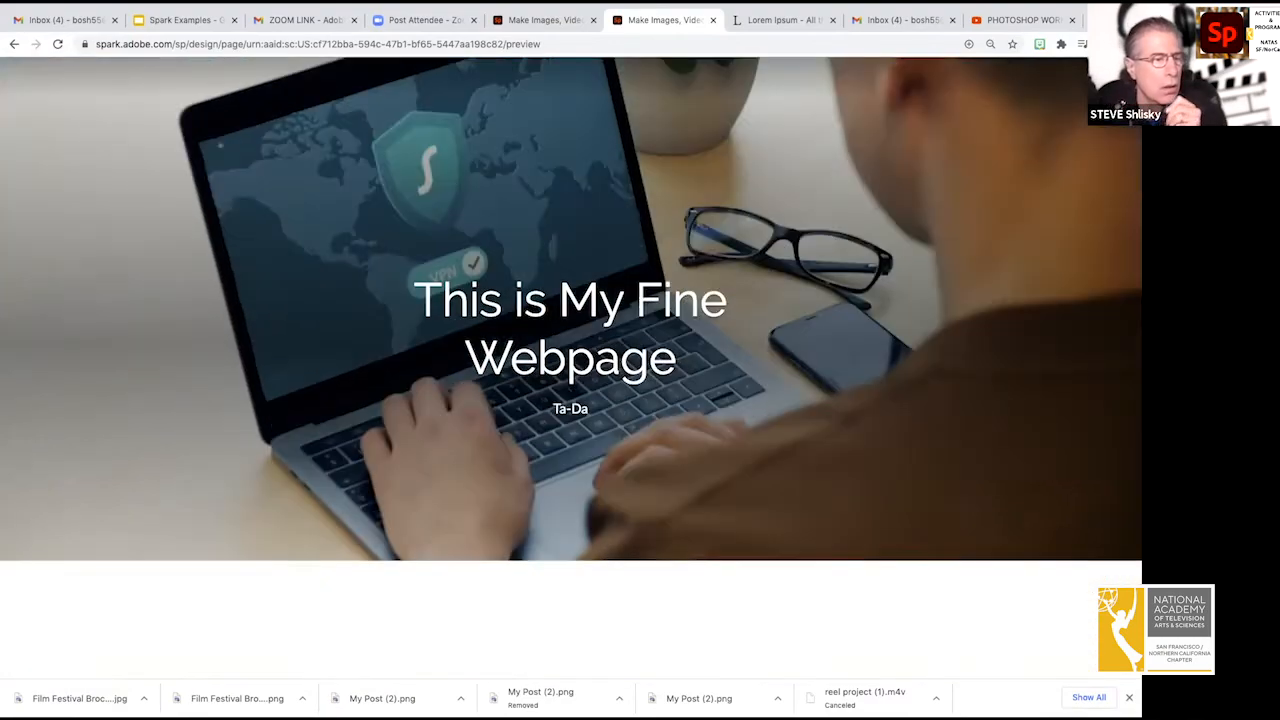
{"action": "scroll", "coordinate": [570, 360], "scroll_direction": "down", "scroll_amount": 15}
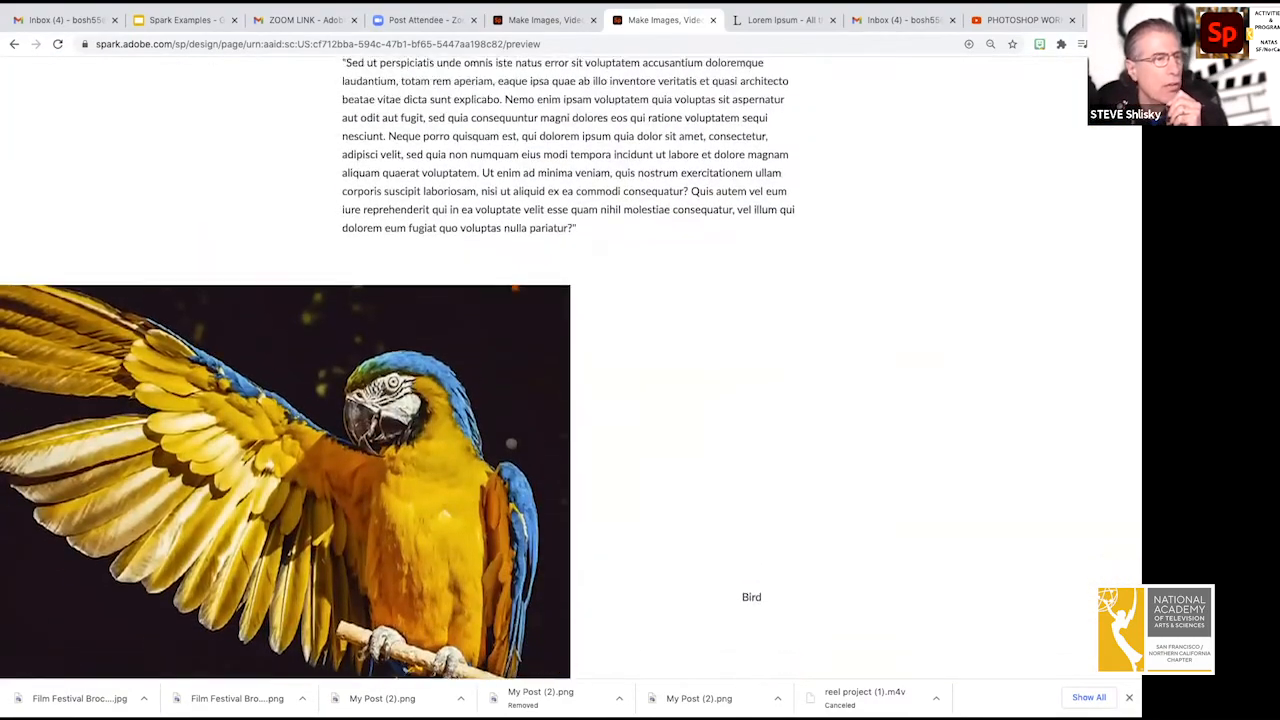
{"action": "scroll", "coordinate": [570, 360], "scroll_direction": "up", "scroll_amount": 2}
{"action": "scroll", "coordinate": [570, 360], "scroll_direction": "down", "scroll_amount": 15}
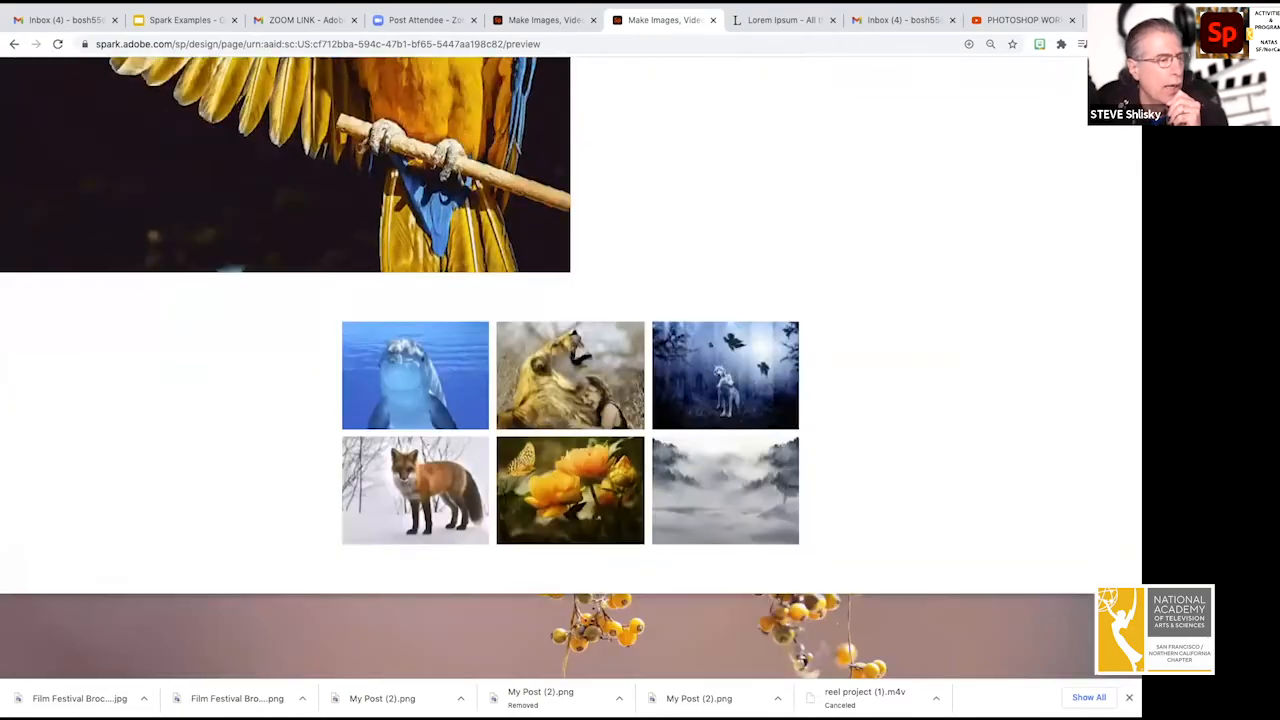
{"action": "scroll", "coordinate": [570, 360], "scroll_direction": "down", "scroll_amount": 15}
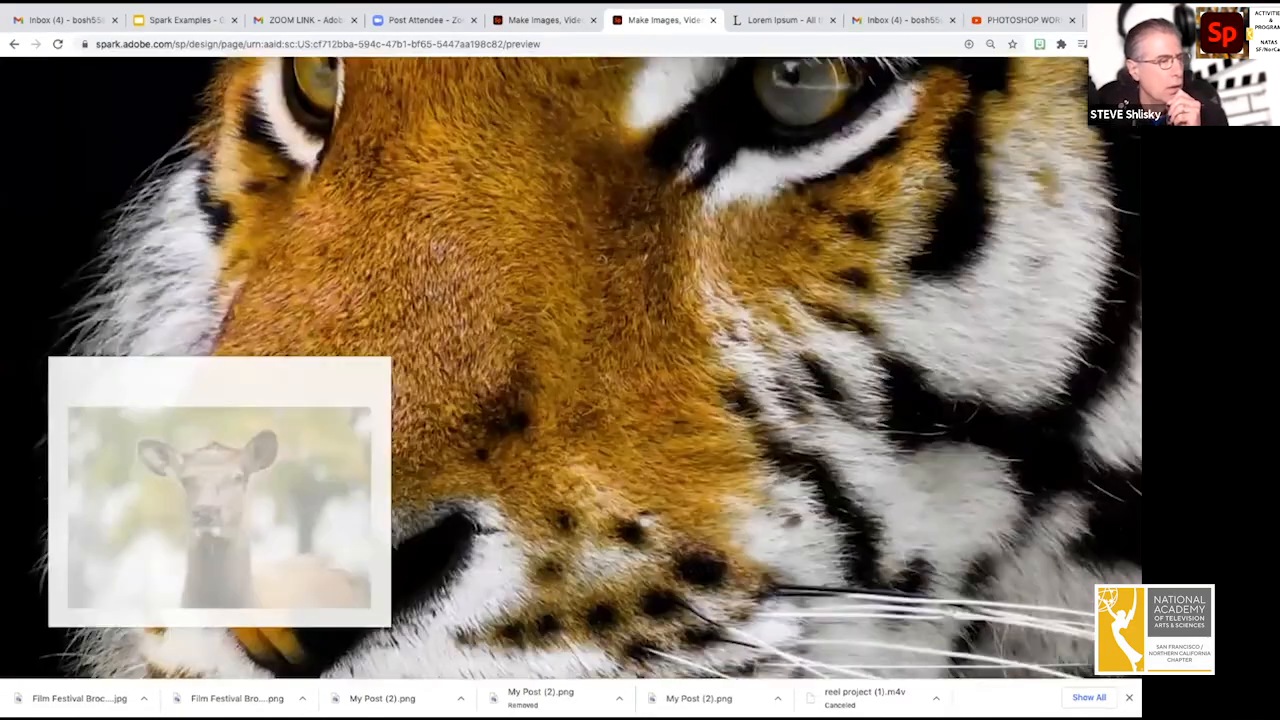
{"action": "scroll", "coordinate": [570, 360], "scroll_direction": "down", "scroll_amount": 3}
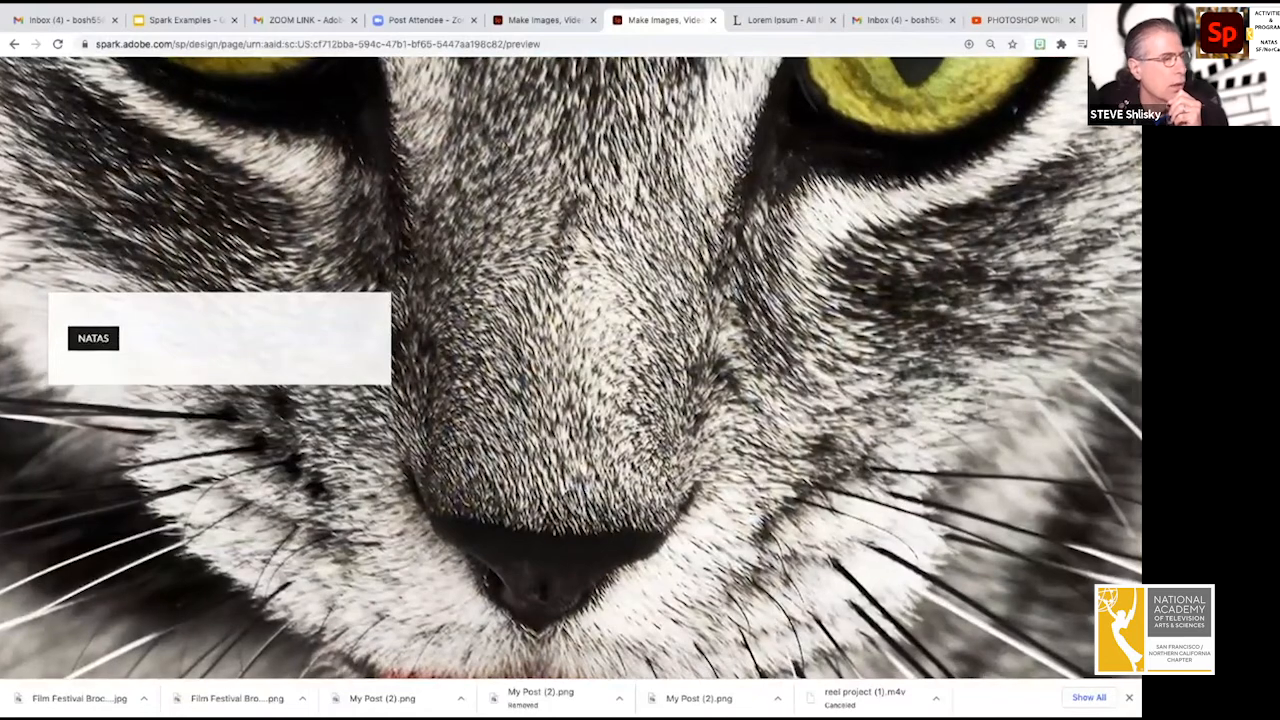
{"action": "left_click", "coordinate": [93, 338]}
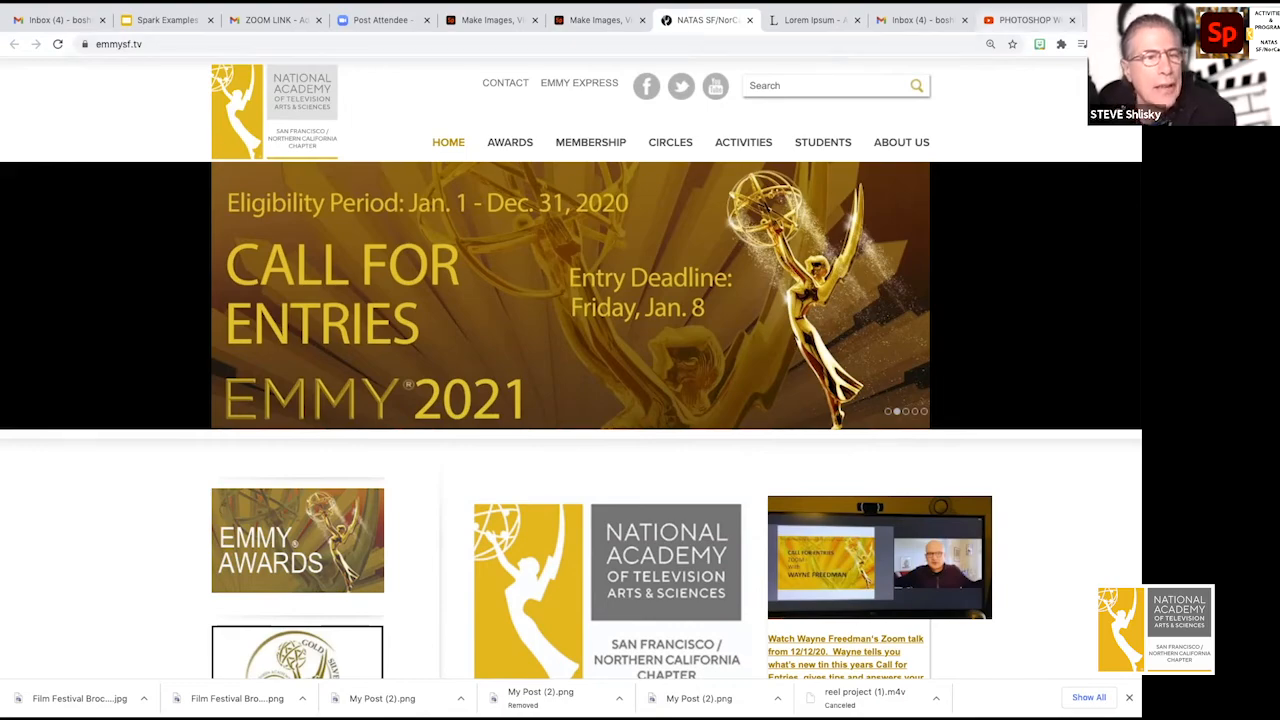
{"action": "left_click", "coordinate": [598, 20]}
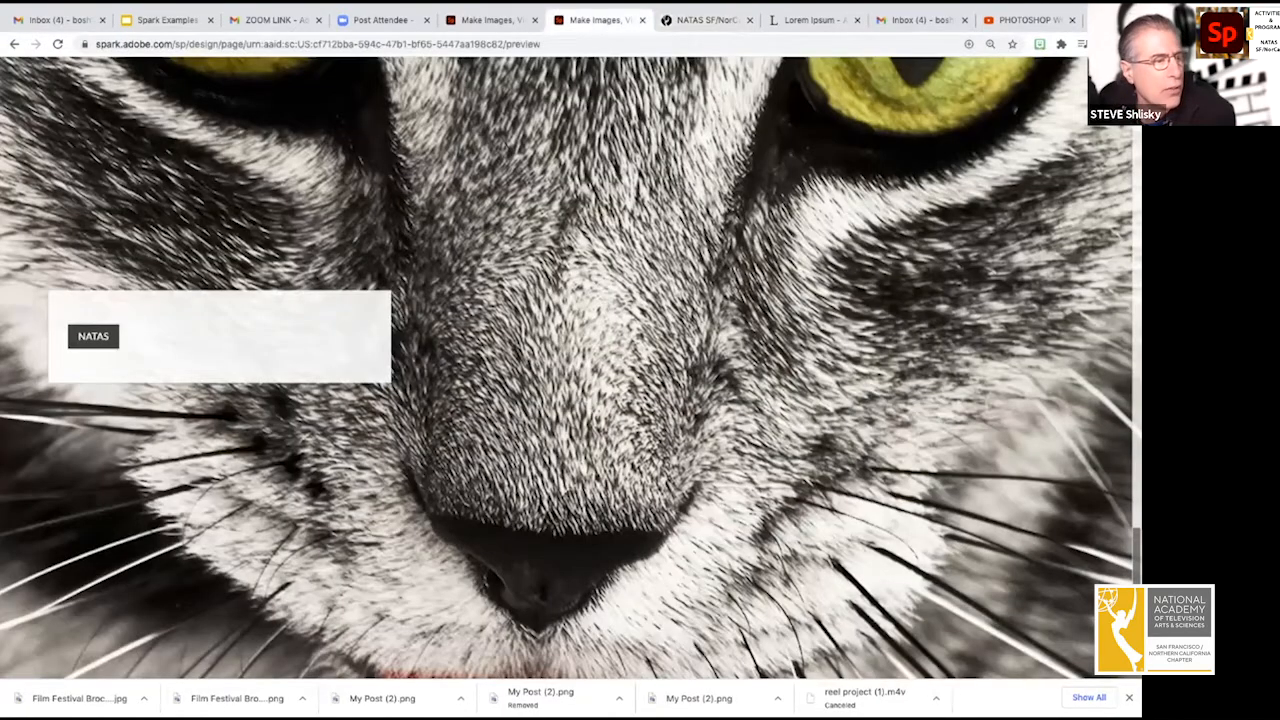
Examine the photo credits at the page's end, review the previewed sections again from the title and leave the preview.
{"action": "scroll", "coordinate": [570, 370], "scroll_direction": "down", "scroll_amount": 5}
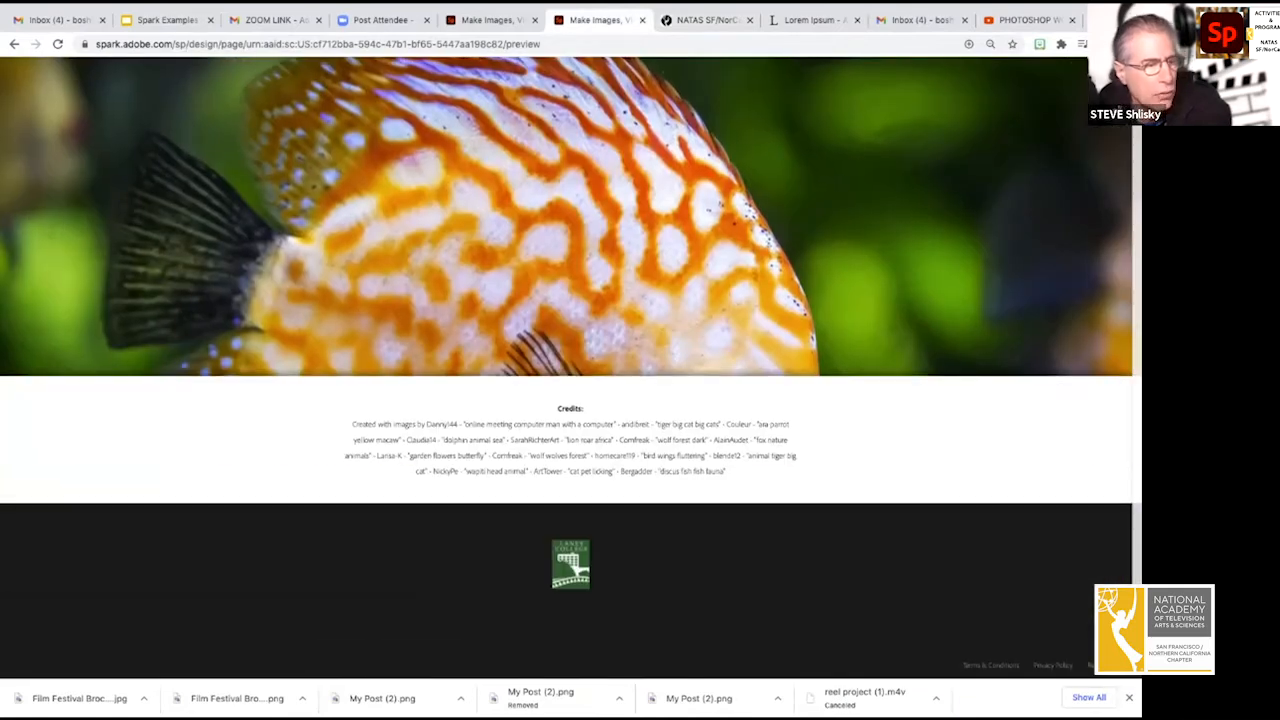
{"action": "left_click_drag", "start_coordinate": [726, 471], "coordinate": [352, 424]}
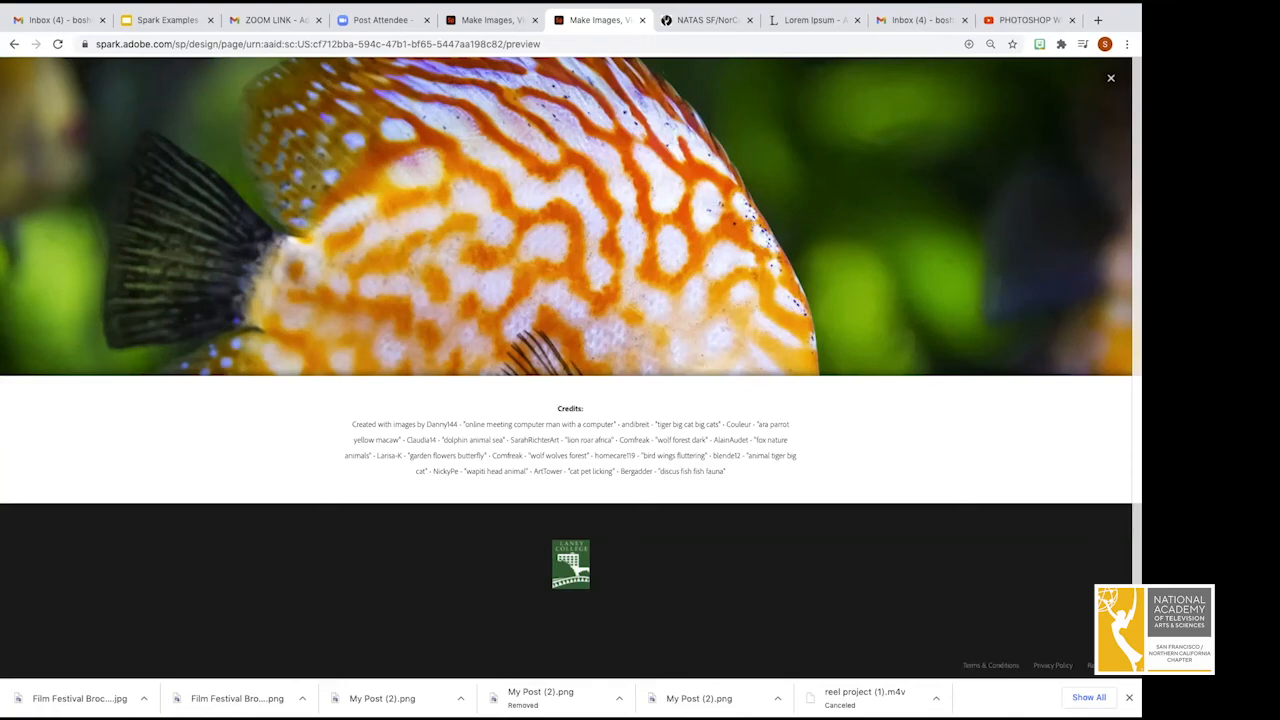
{"action": "scroll", "coordinate": [570, 370], "scroll_direction": "up", "scroll_amount": 20}
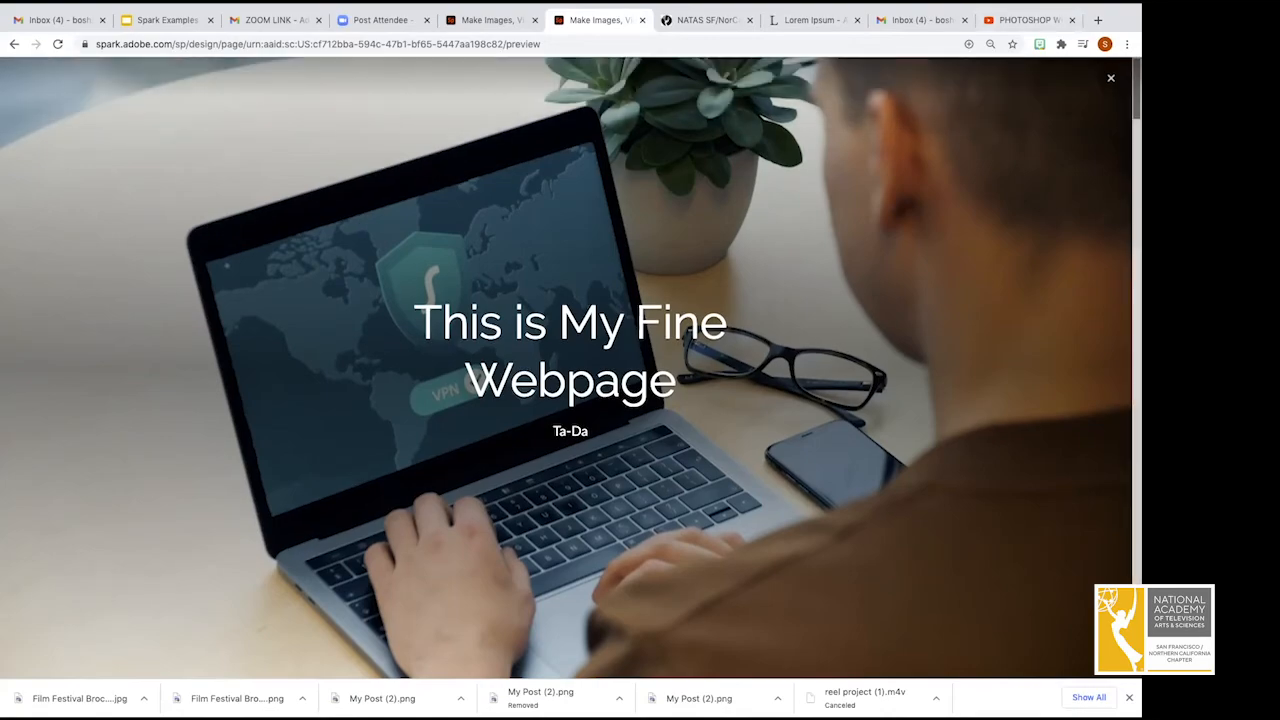
{"action": "scroll", "coordinate": [570, 370], "scroll_direction": "down", "scroll_amount": 10}
{"action": "scroll", "coordinate": [570, 370], "scroll_direction": "down", "scroll_amount": 10}
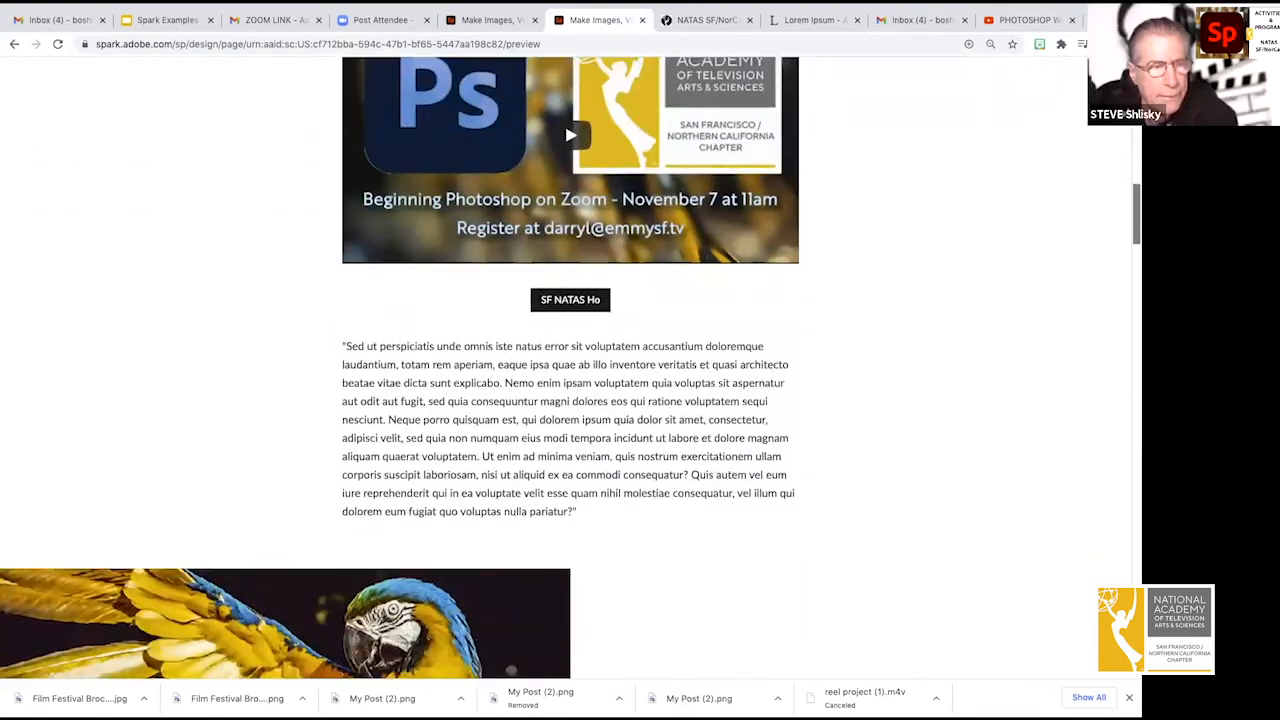
{"action": "scroll", "coordinate": [570, 370], "scroll_direction": "down", "scroll_amount": 5}
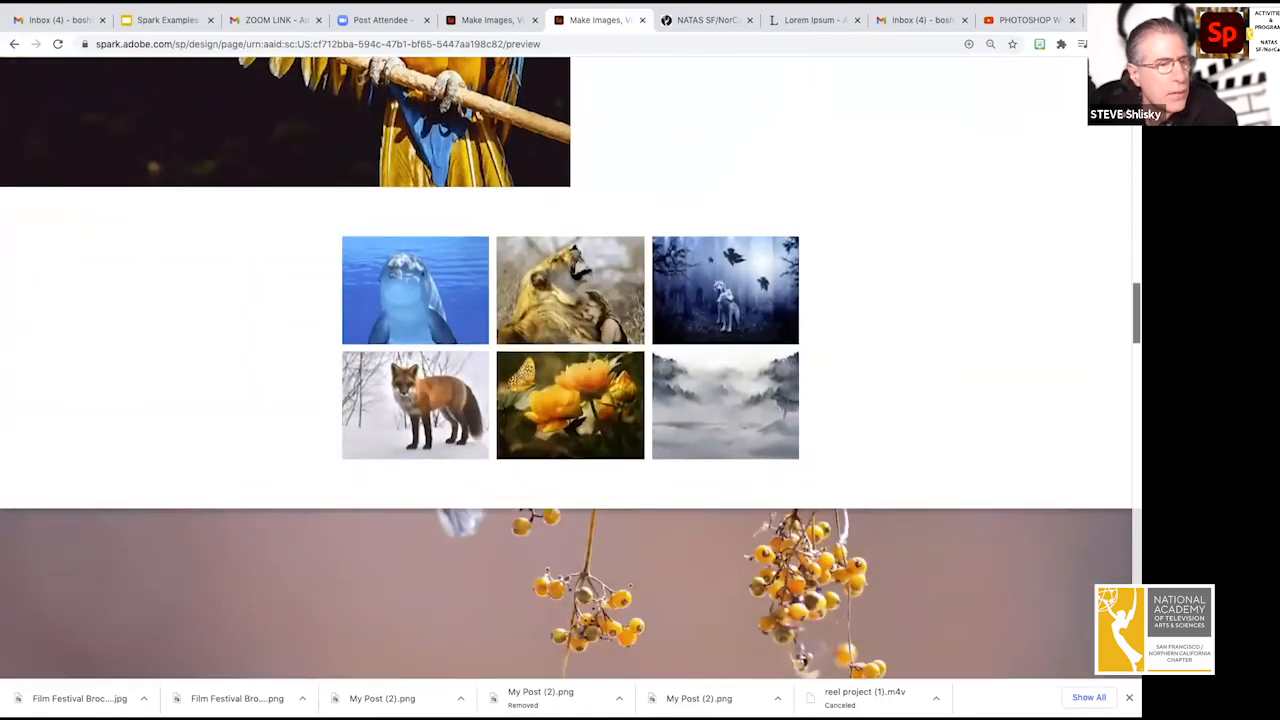
{"action": "scroll", "coordinate": [570, 368], "scroll_direction": "up", "scroll_amount": 15}
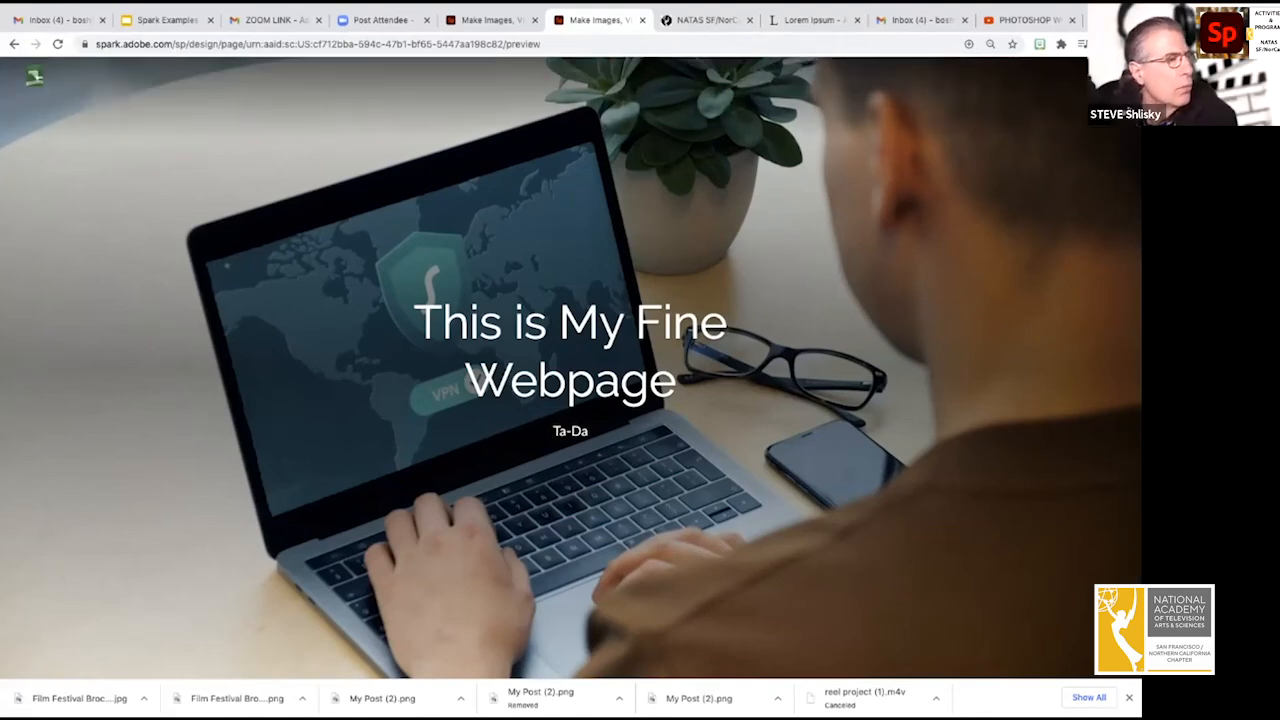
{"action": "left_click", "coordinate": [14, 44]}
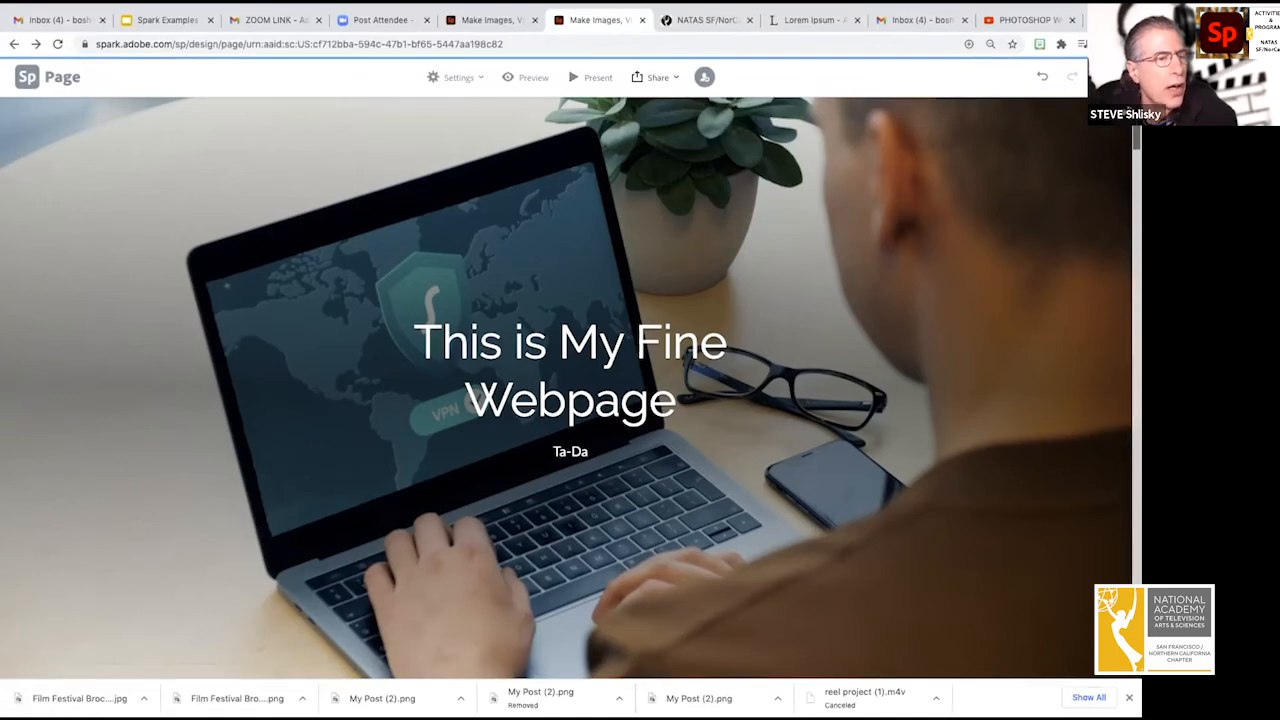
Look over the page's sharing options and its project settings without changing them.
{"action": "left_click", "coordinate": [657, 77]}
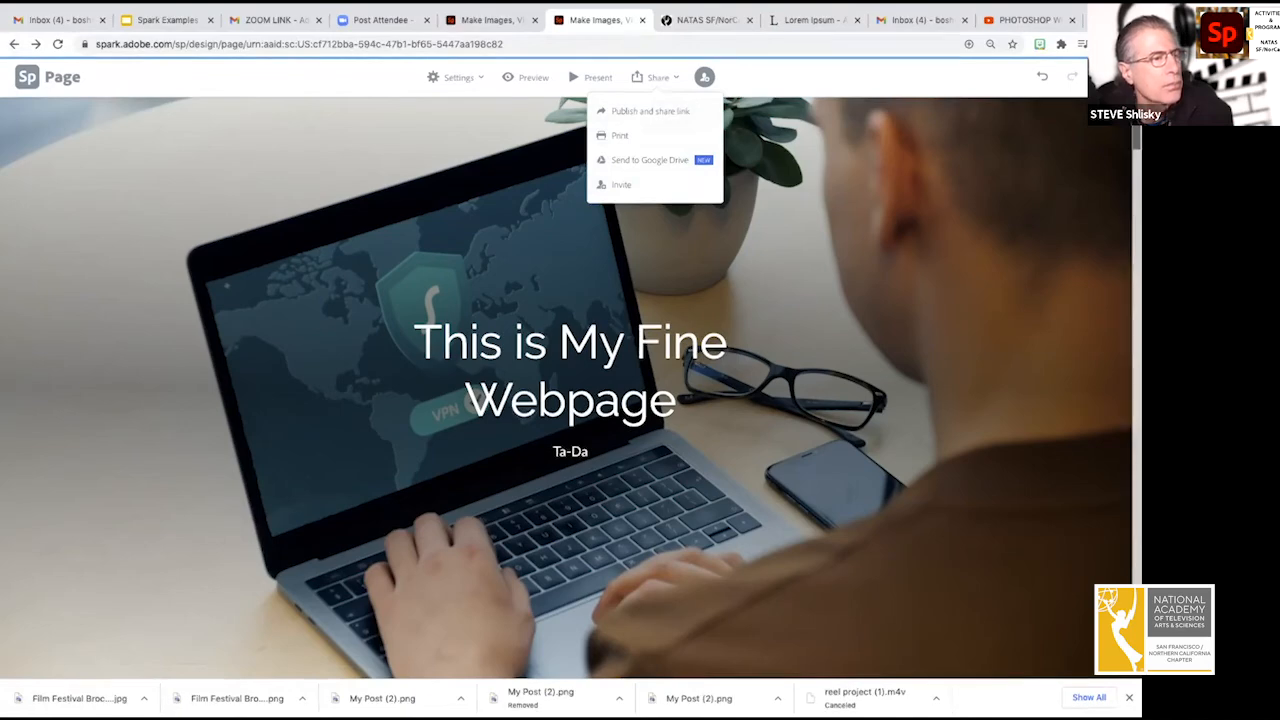
{"action": "key", "text": "Escape"}
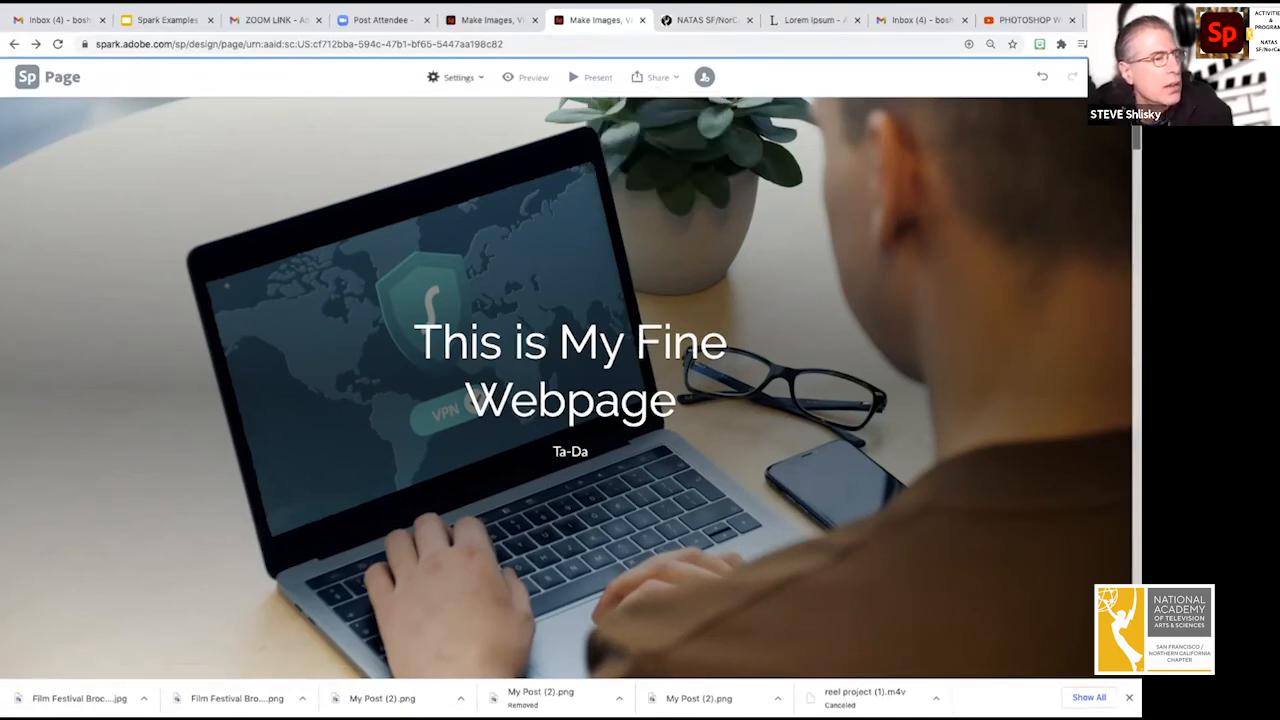
{"action": "left_click", "coordinate": [458, 77]}
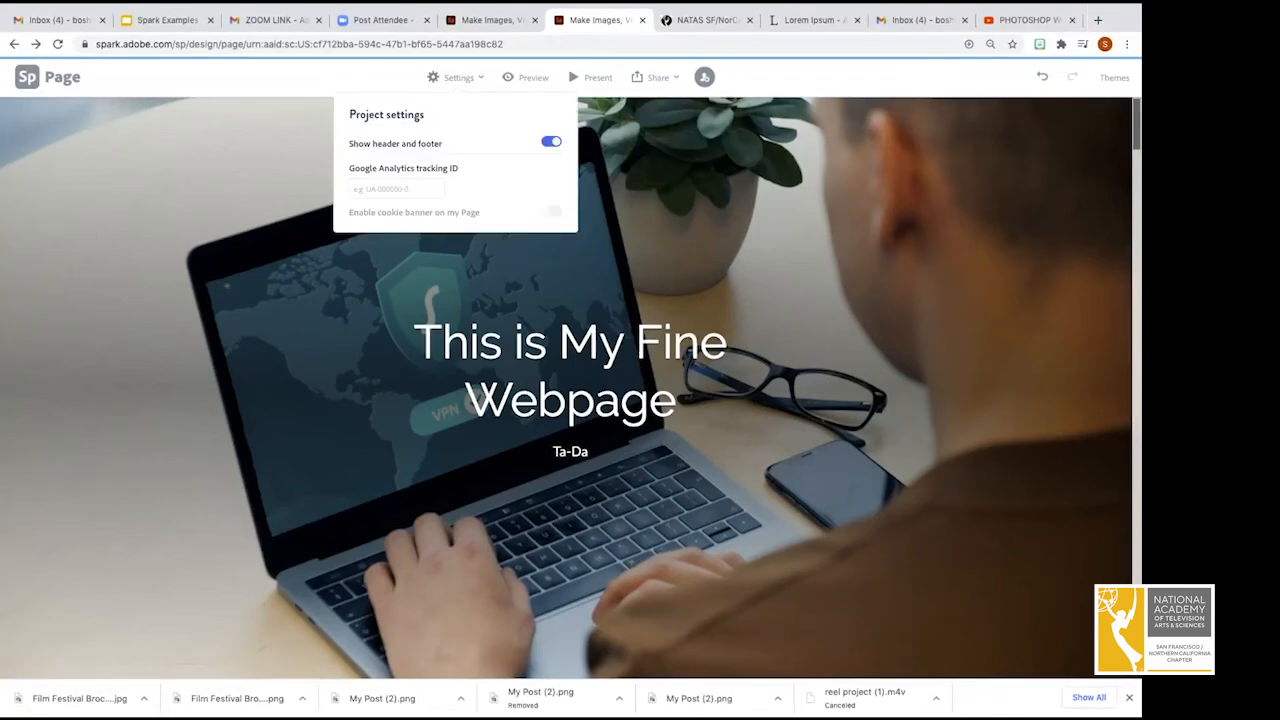
{"action": "key", "text": "Escape"}
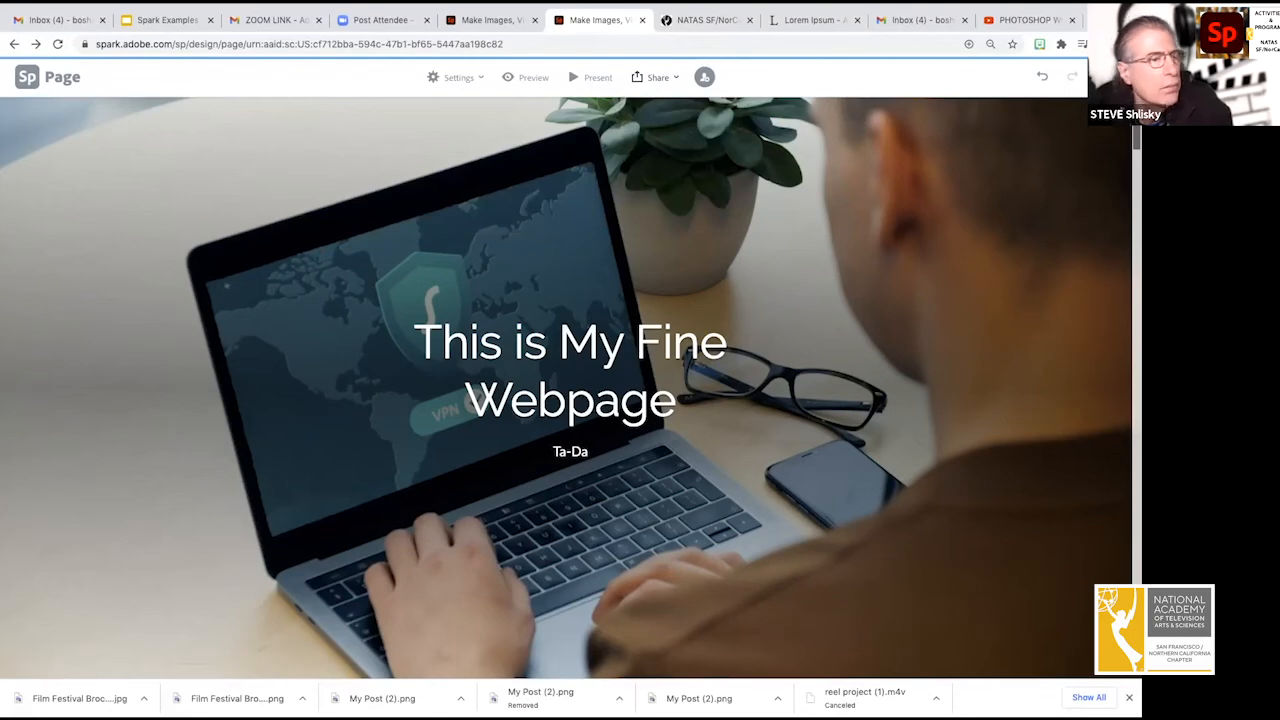
Try to publish the page "This is My Fine Webpage" with a shareable link.
{"action": "left_click", "coordinate": [658, 77]}
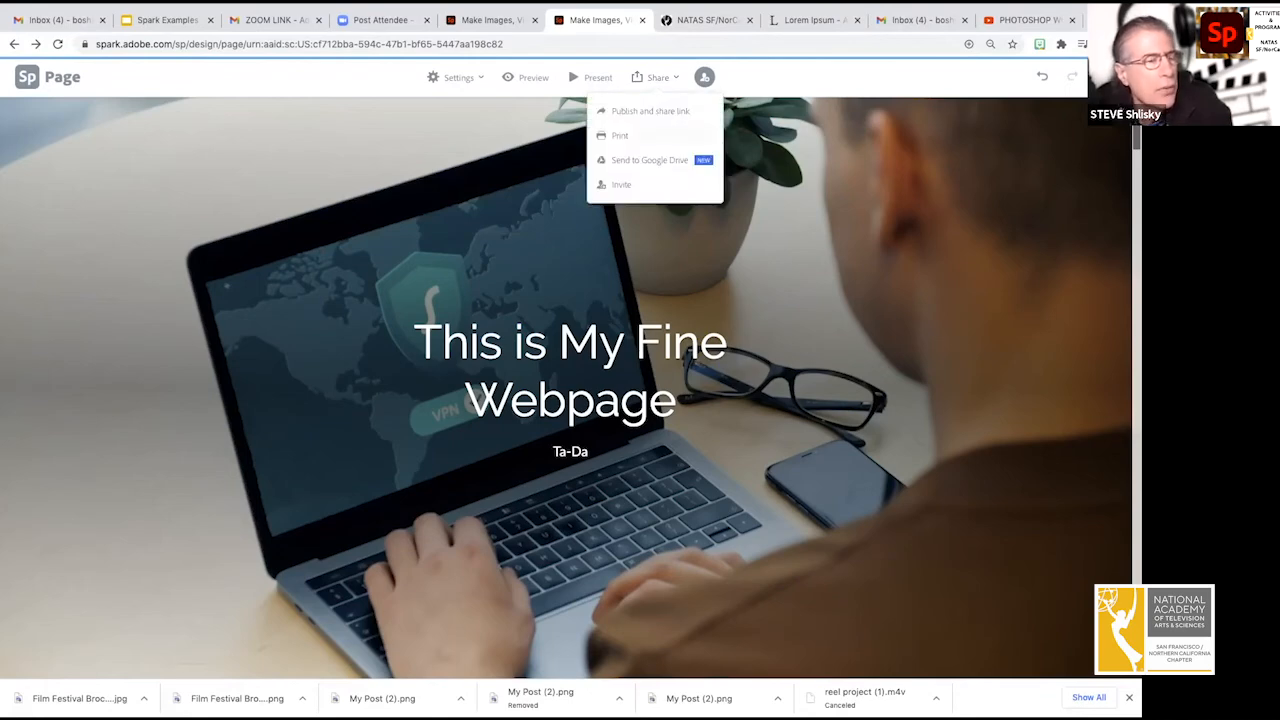
{"action": "left_click", "coordinate": [650, 111]}
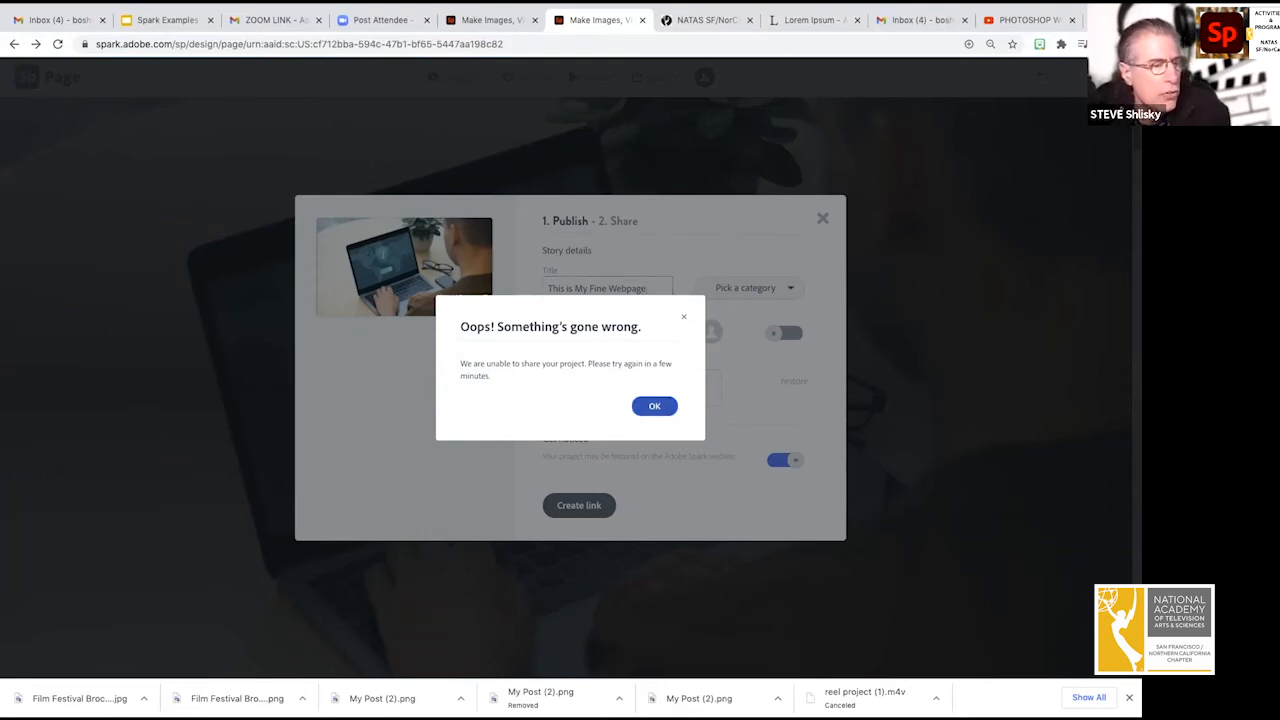
{"action": "left_click", "coordinate": [654, 405]}
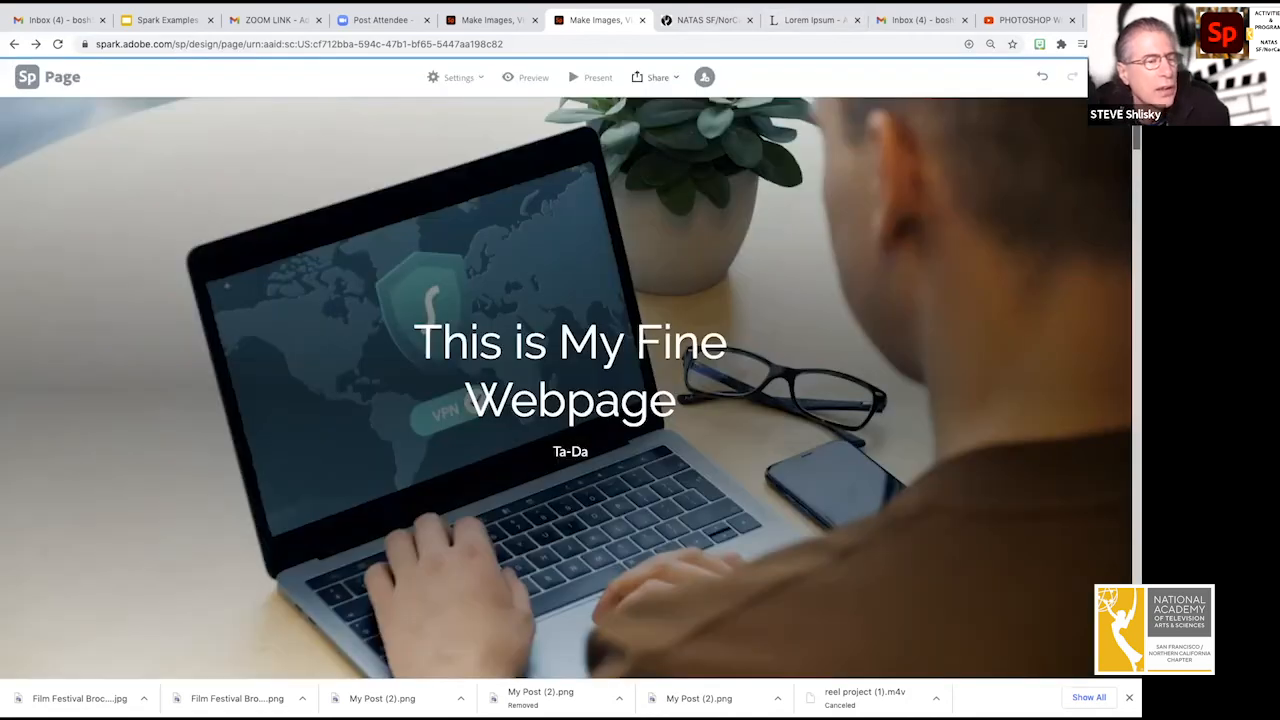
Try to send the page to Google Drive, then return to the page editor without choosing an account.
{"action": "left_click", "coordinate": [657, 77]}
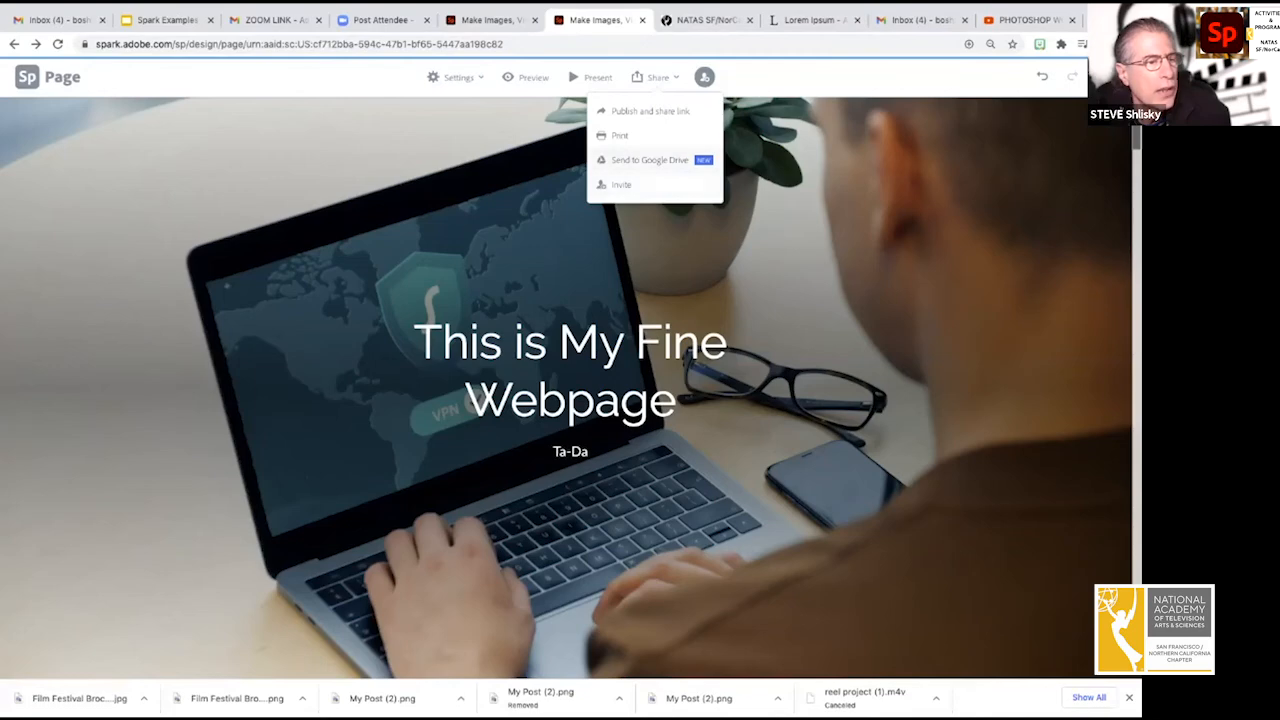
{"action": "left_click", "coordinate": [650, 160]}
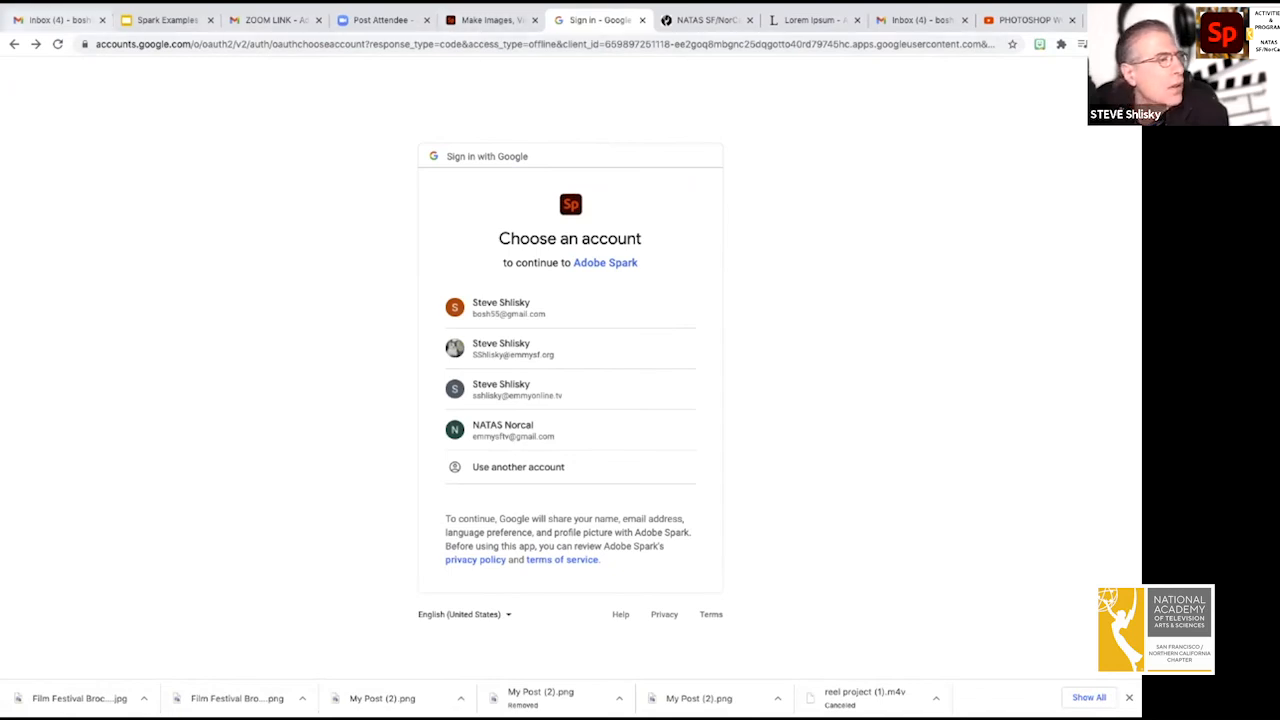
{"action": "left_click", "coordinate": [14, 44]}
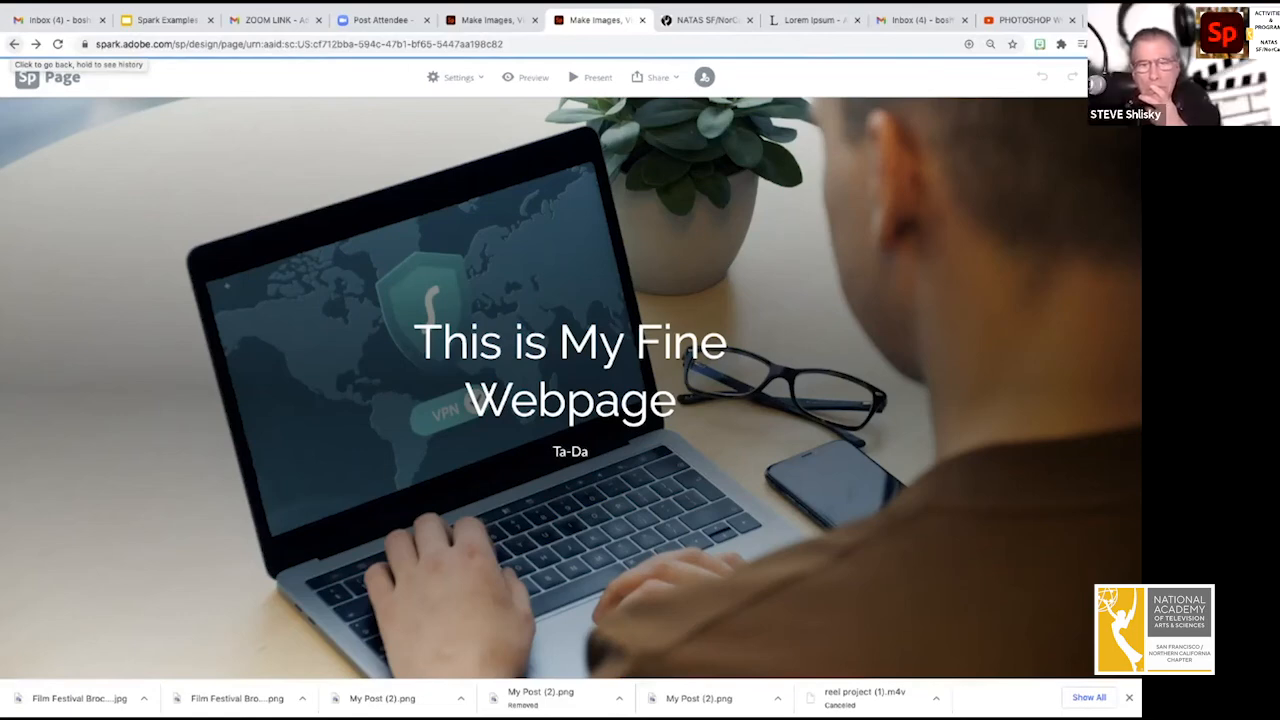
From the home page, start a slideshow video with the "A Hero's Journey" story template and return to the home page.
{"action": "left_click", "coordinate": [14, 44]}
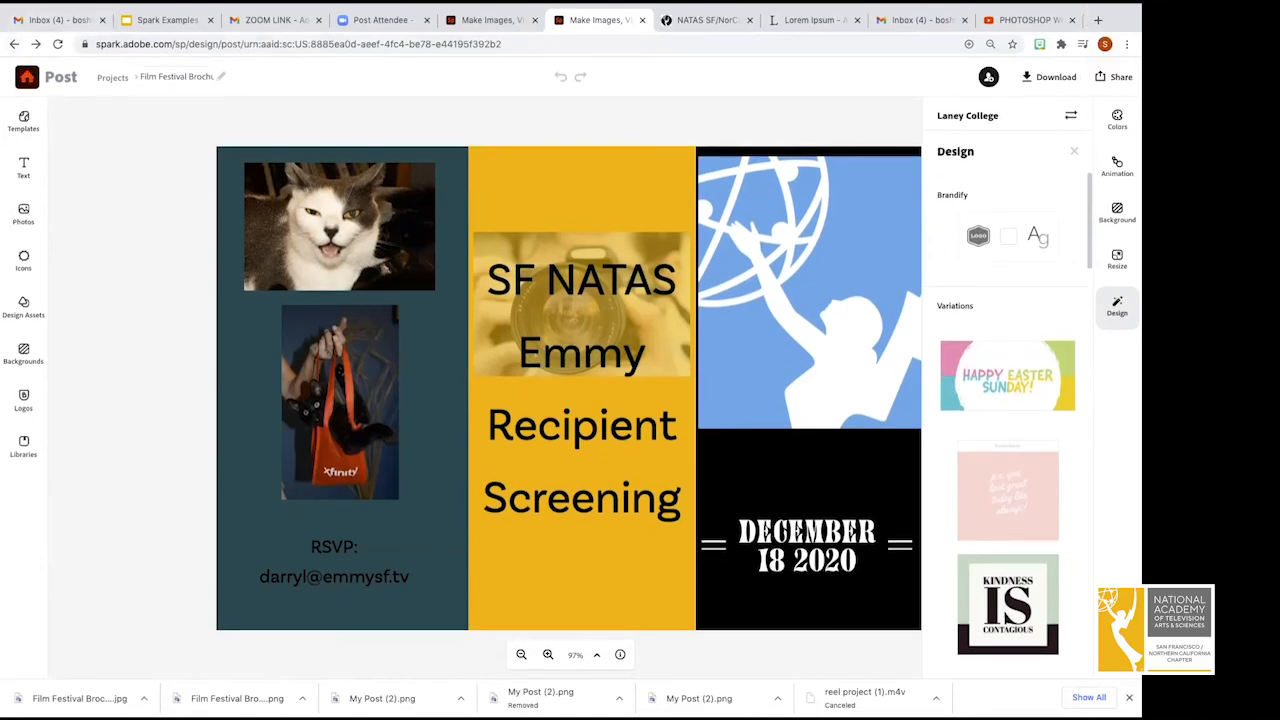
{"action": "left_click", "coordinate": [27, 76]}
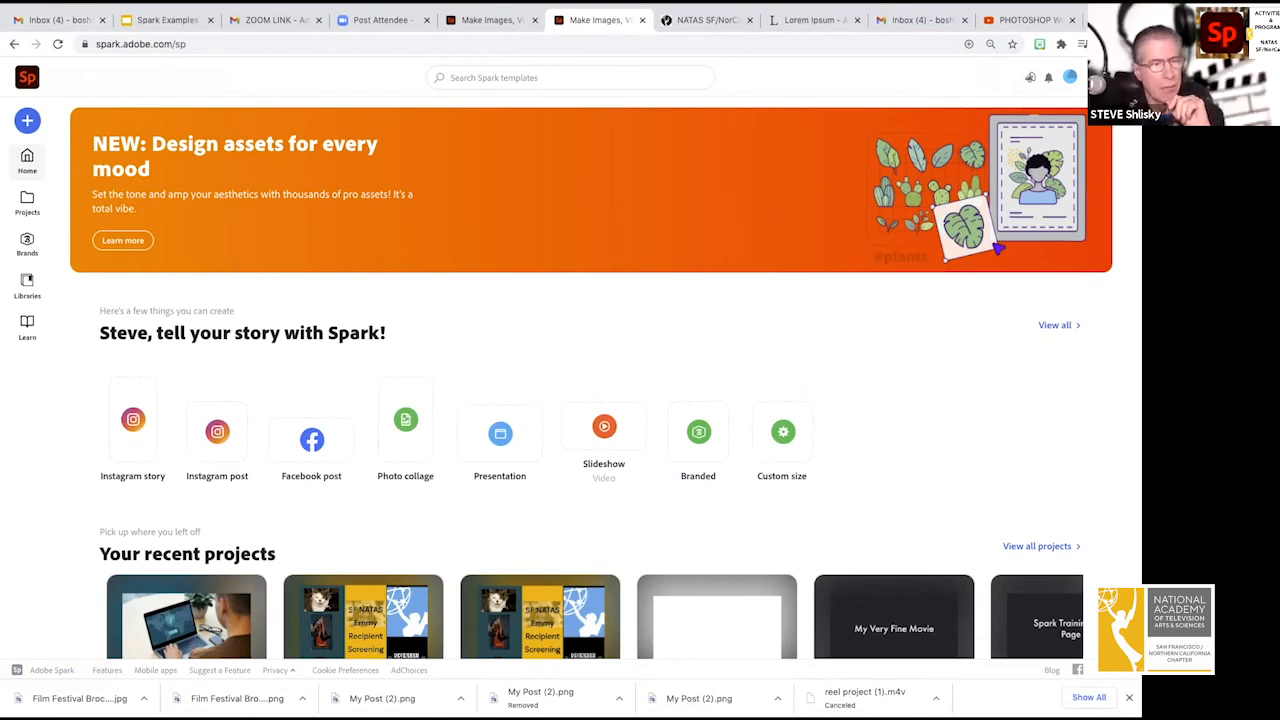
{"action": "left_click", "coordinate": [604, 430]}
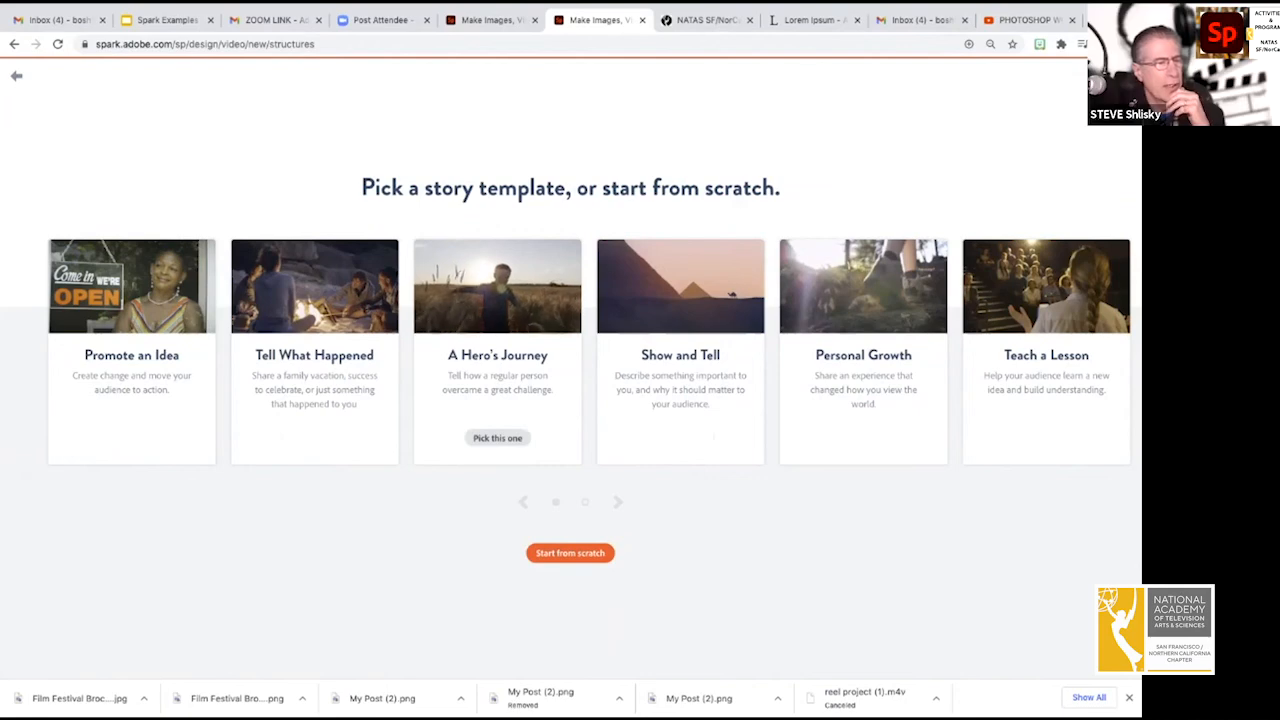
{"action": "left_click", "coordinate": [497, 437]}
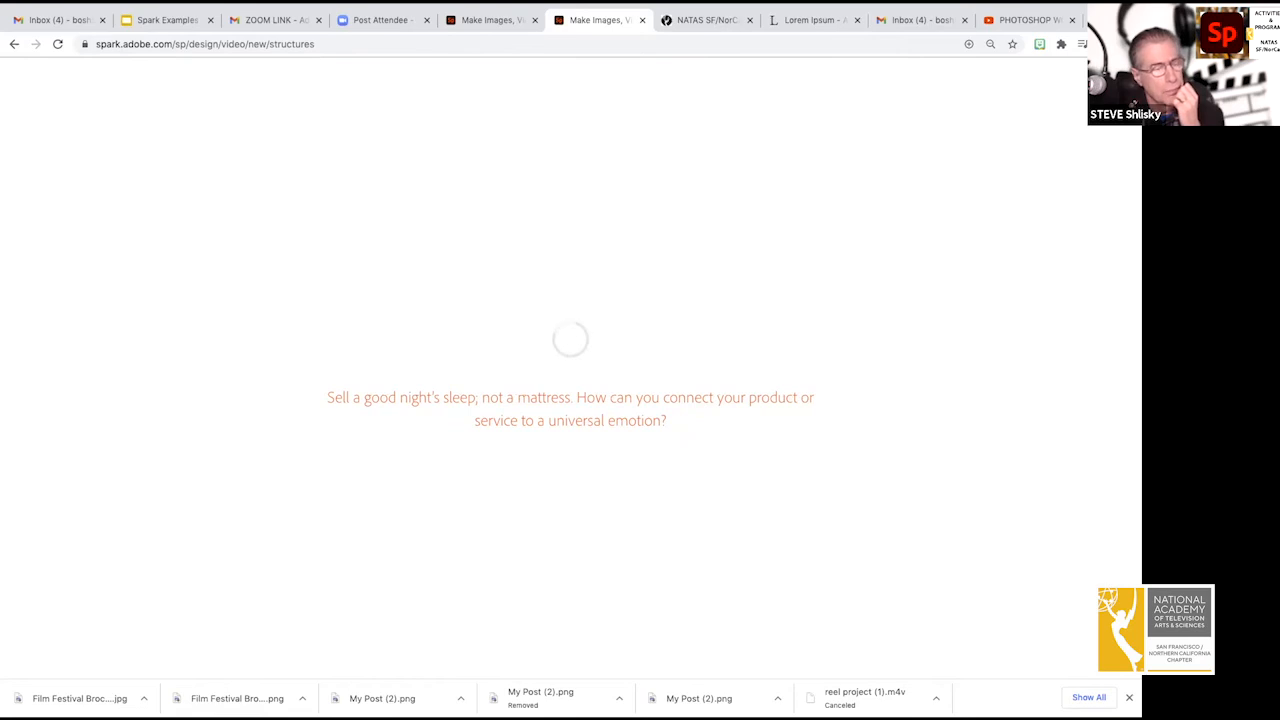
{"action": "key", "text": "alt+Left"}
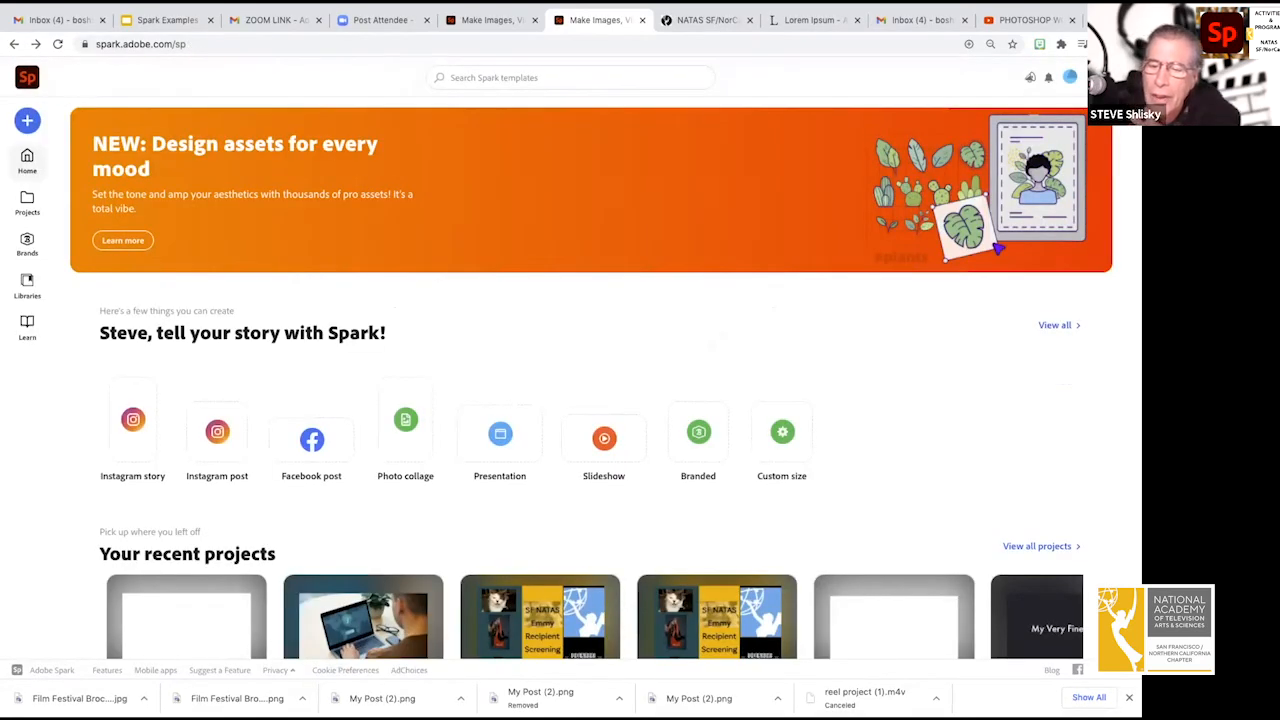